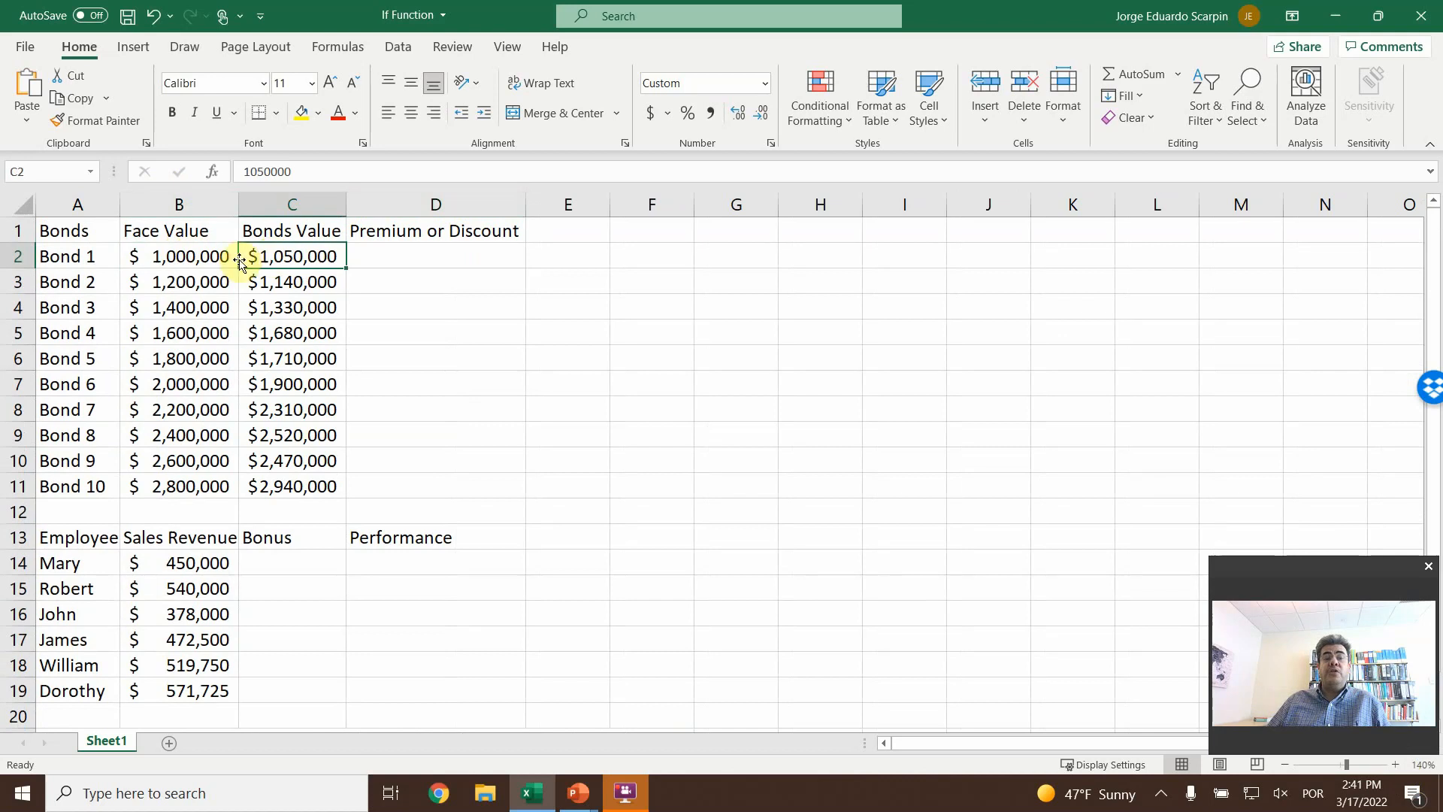
- Compare Bond 1's face value in B2 with its bond value in C2
{"action": "left_click", "coordinate": [184, 258]}
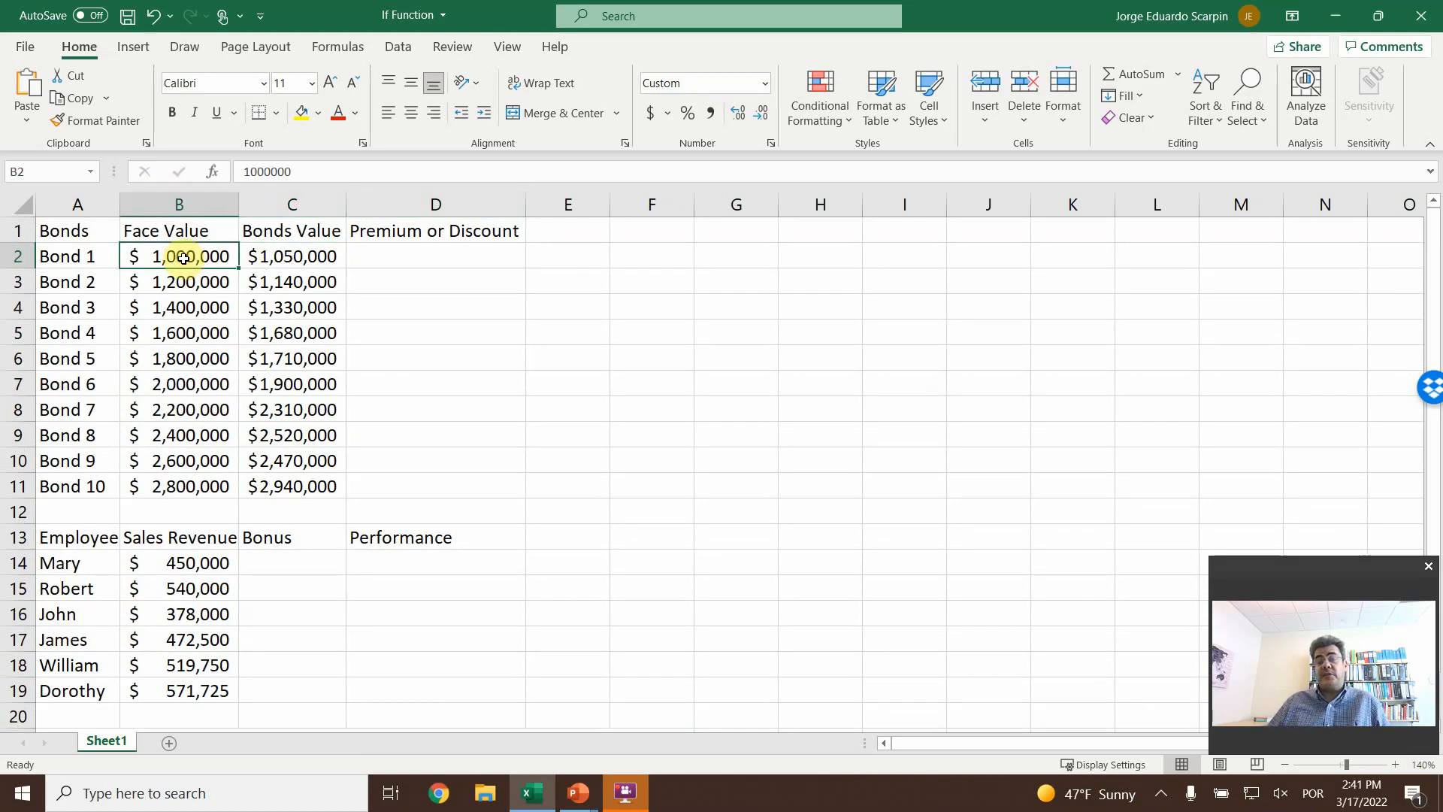
{"action": "left_click", "coordinate": [277, 255]}
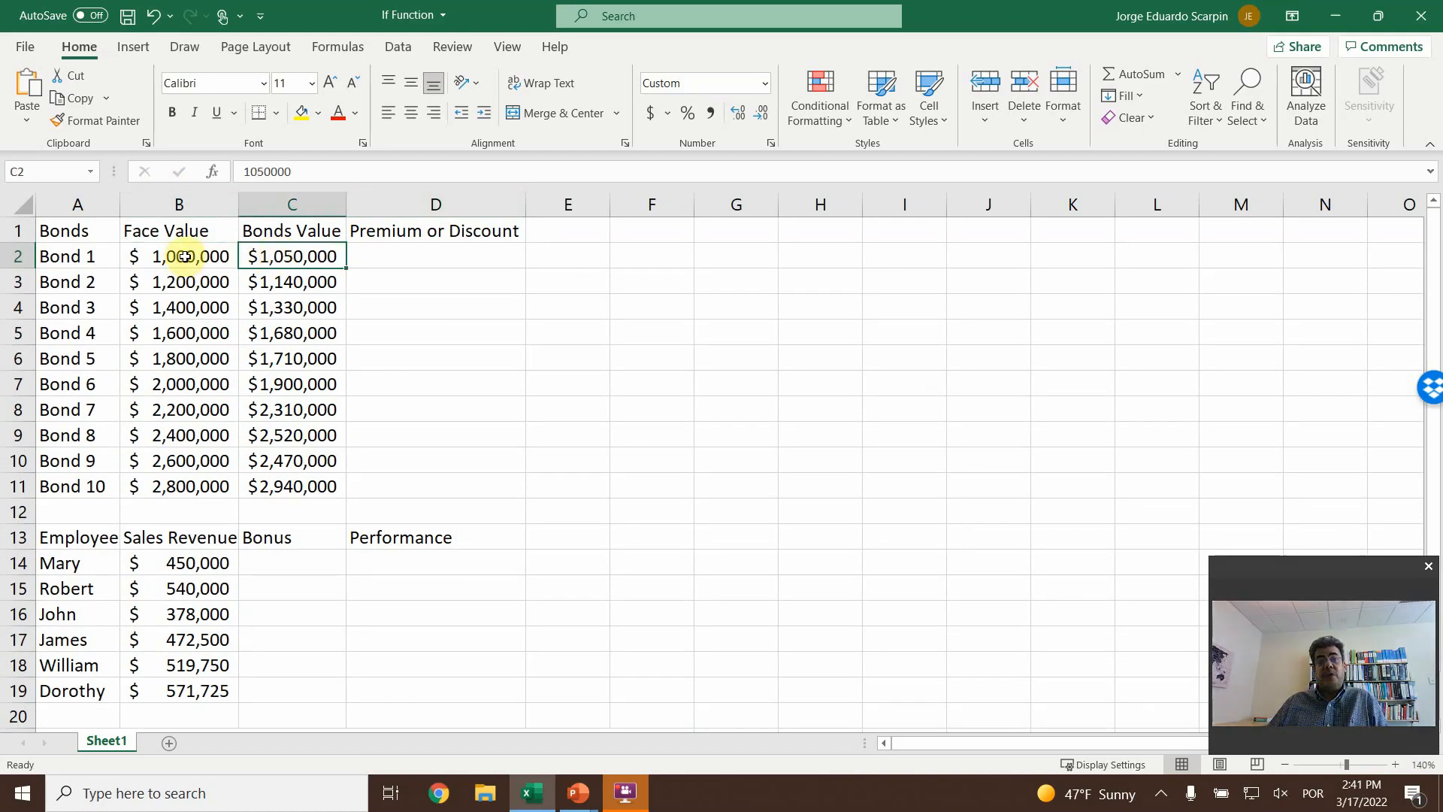
{"action": "left_click", "coordinate": [184, 256]}
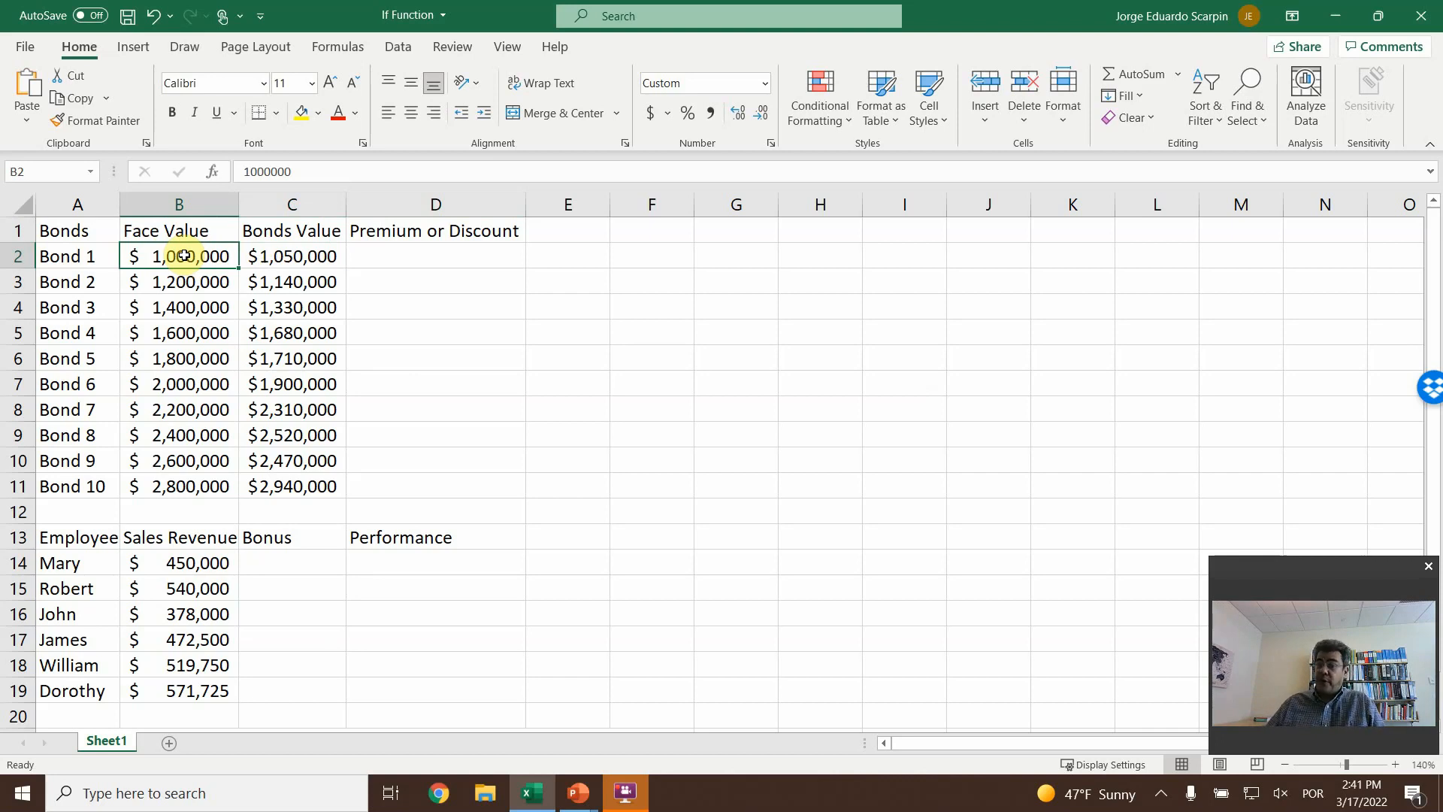
{"action": "left_click", "coordinate": [297, 254]}
{"action": "left_click", "coordinate": [171, 258]}
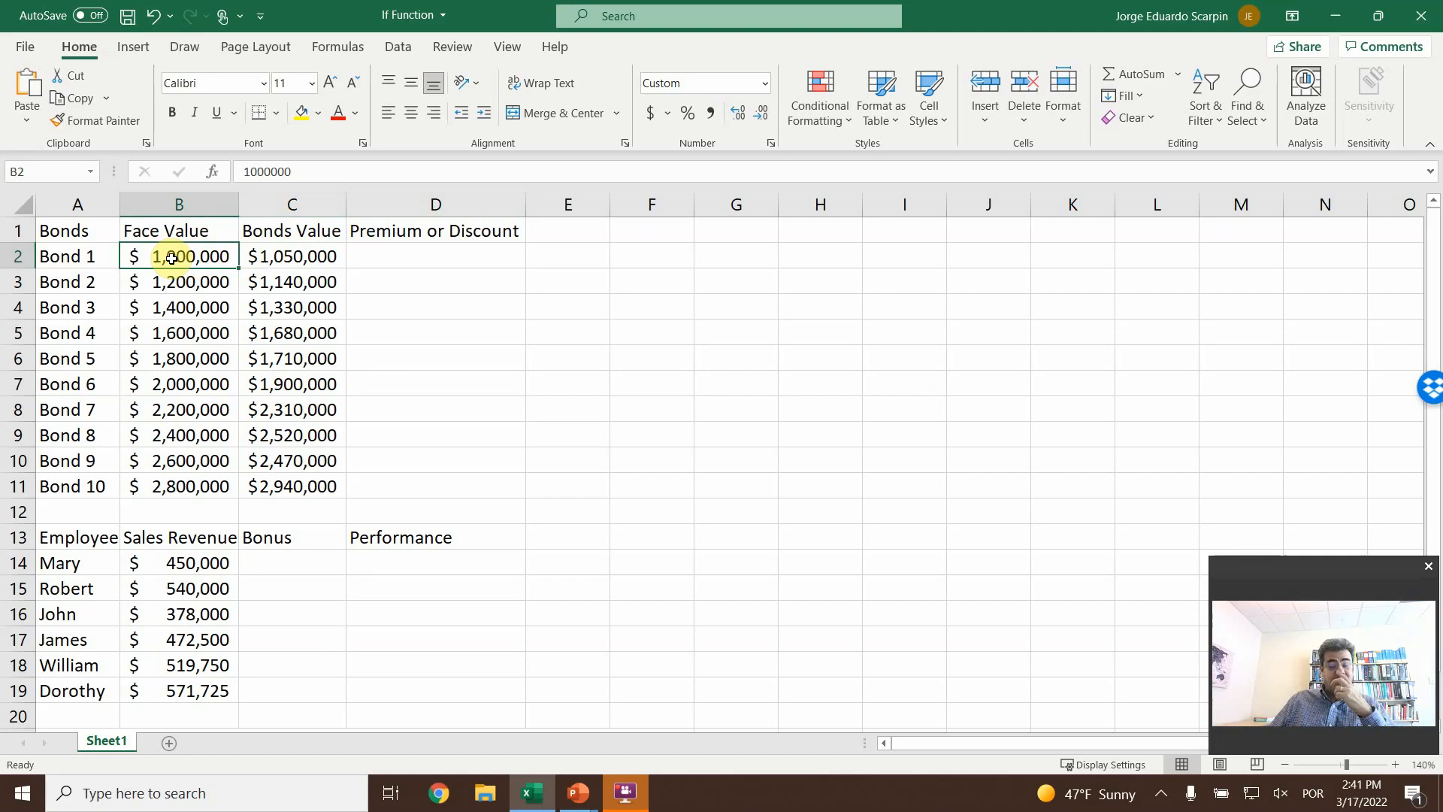
{"action": "left_click", "coordinate": [282, 259]}
{"action": "left_click", "coordinate": [196, 258]}
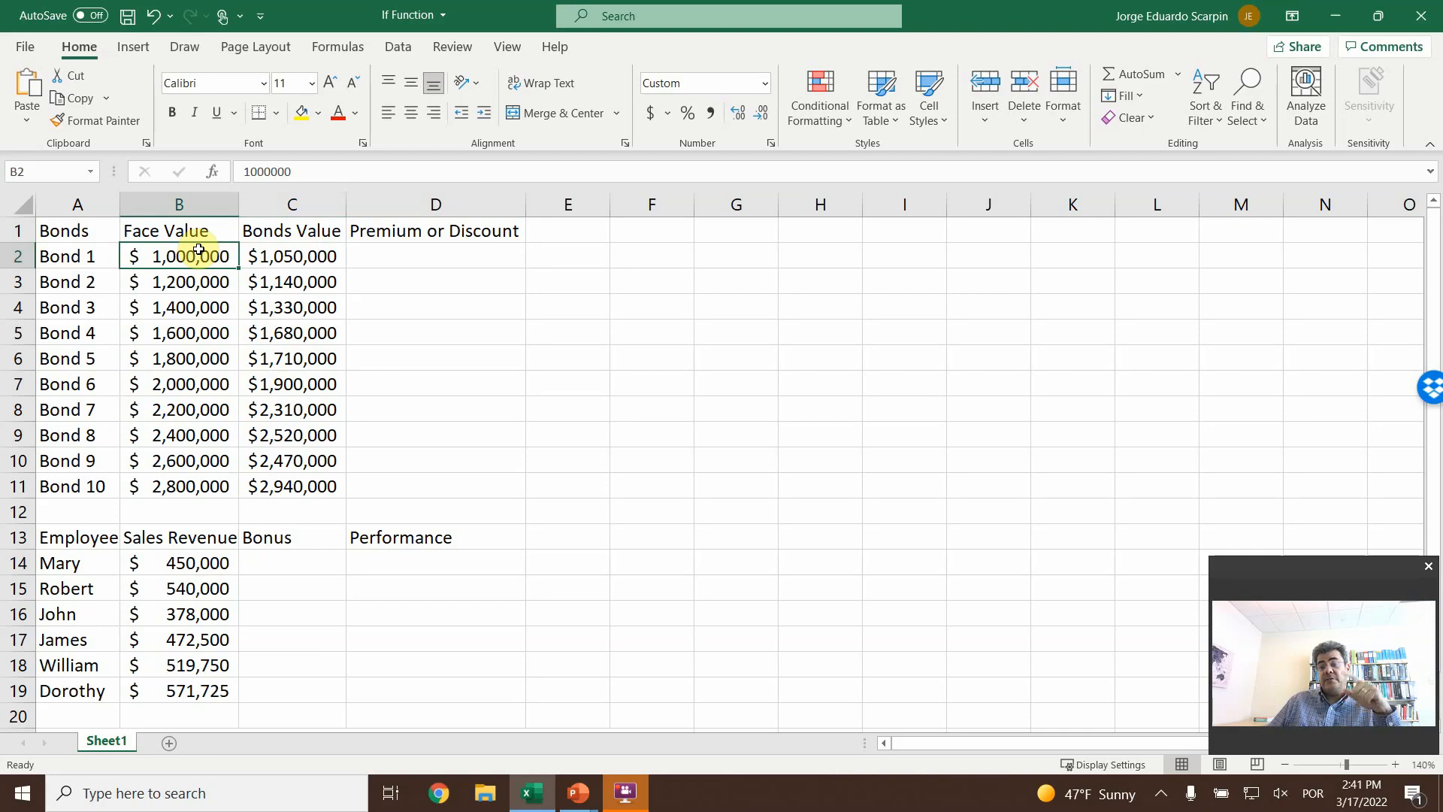
{"action": "left_click", "coordinate": [439, 262]}
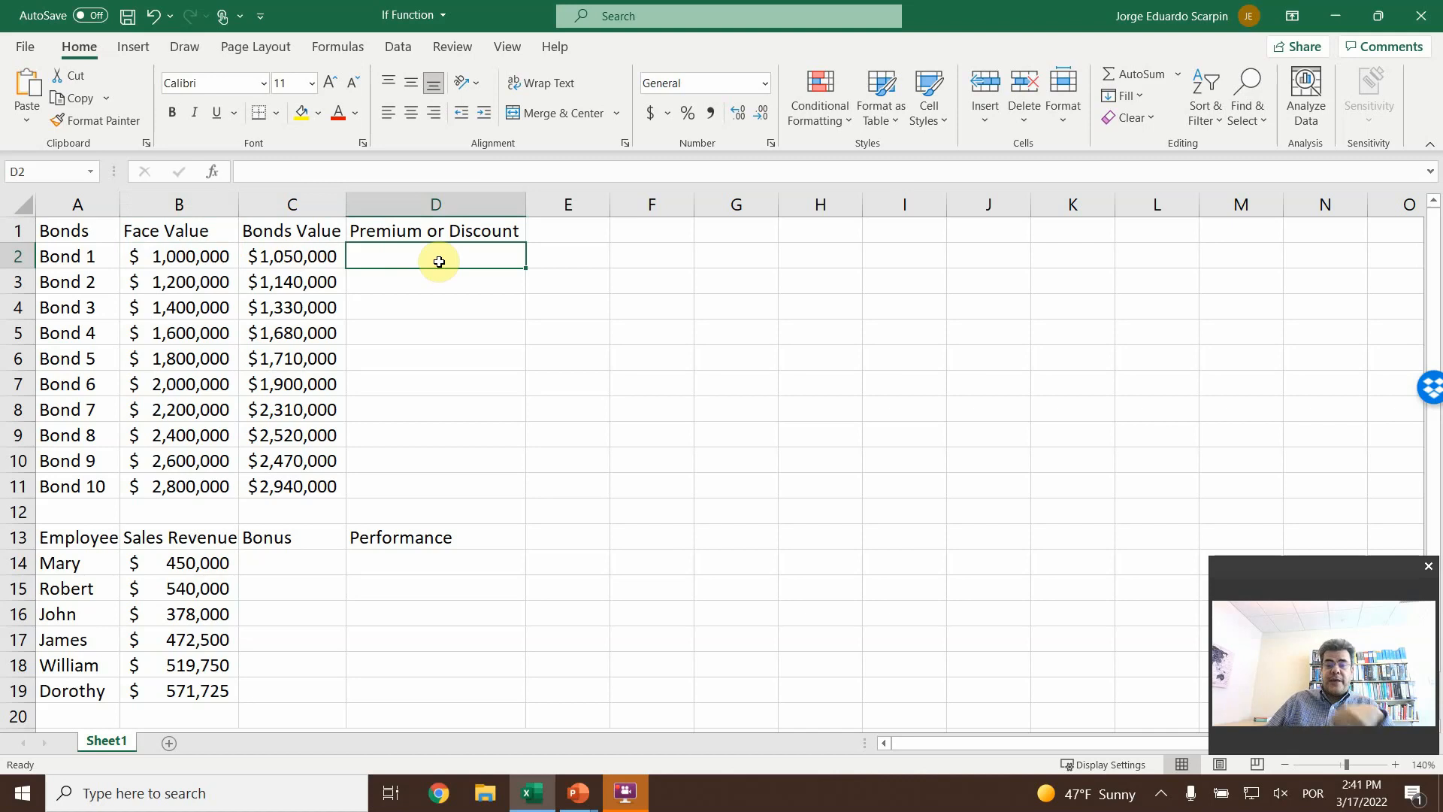
{"action": "type", "text": "=if("}
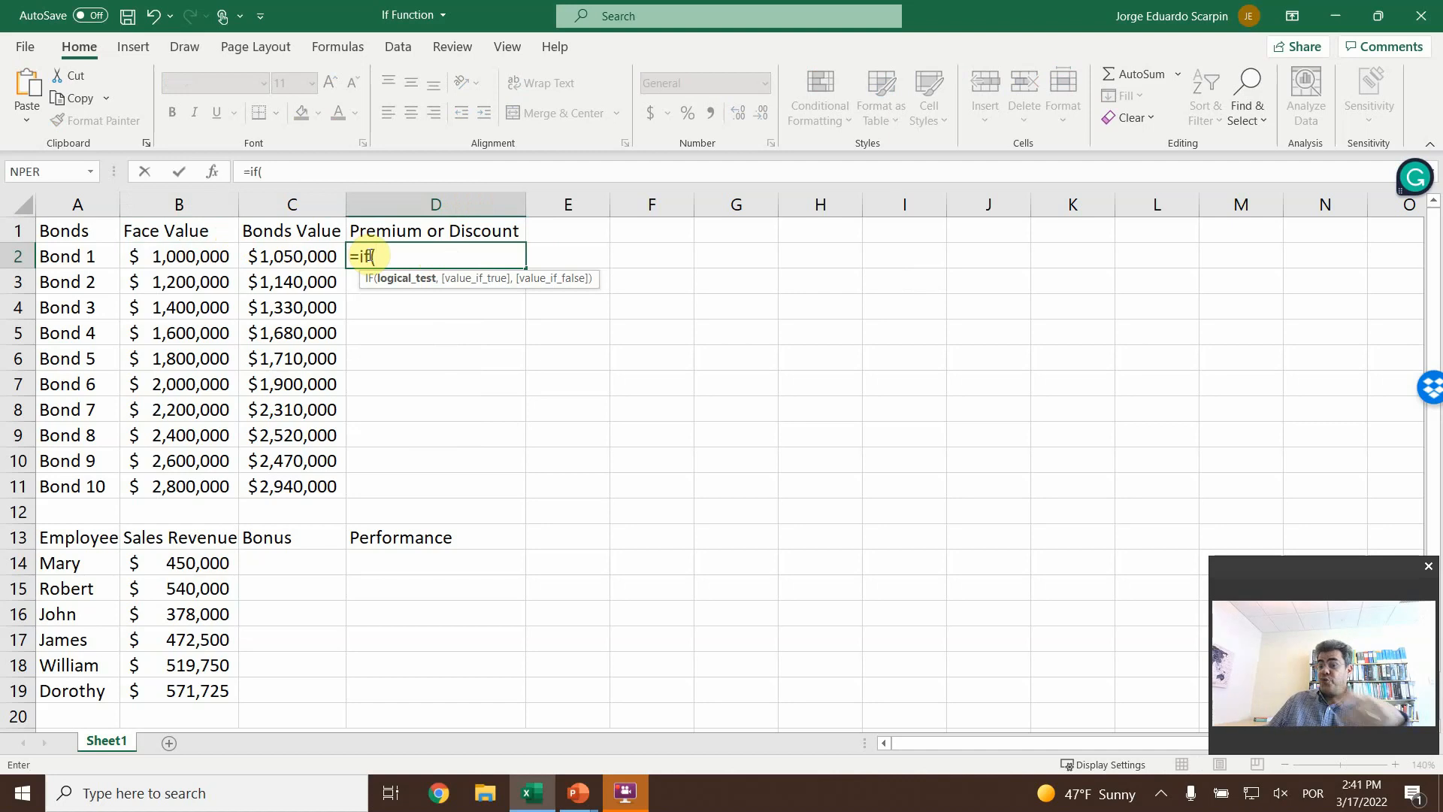
{"action": "key", "text": "Escape"}
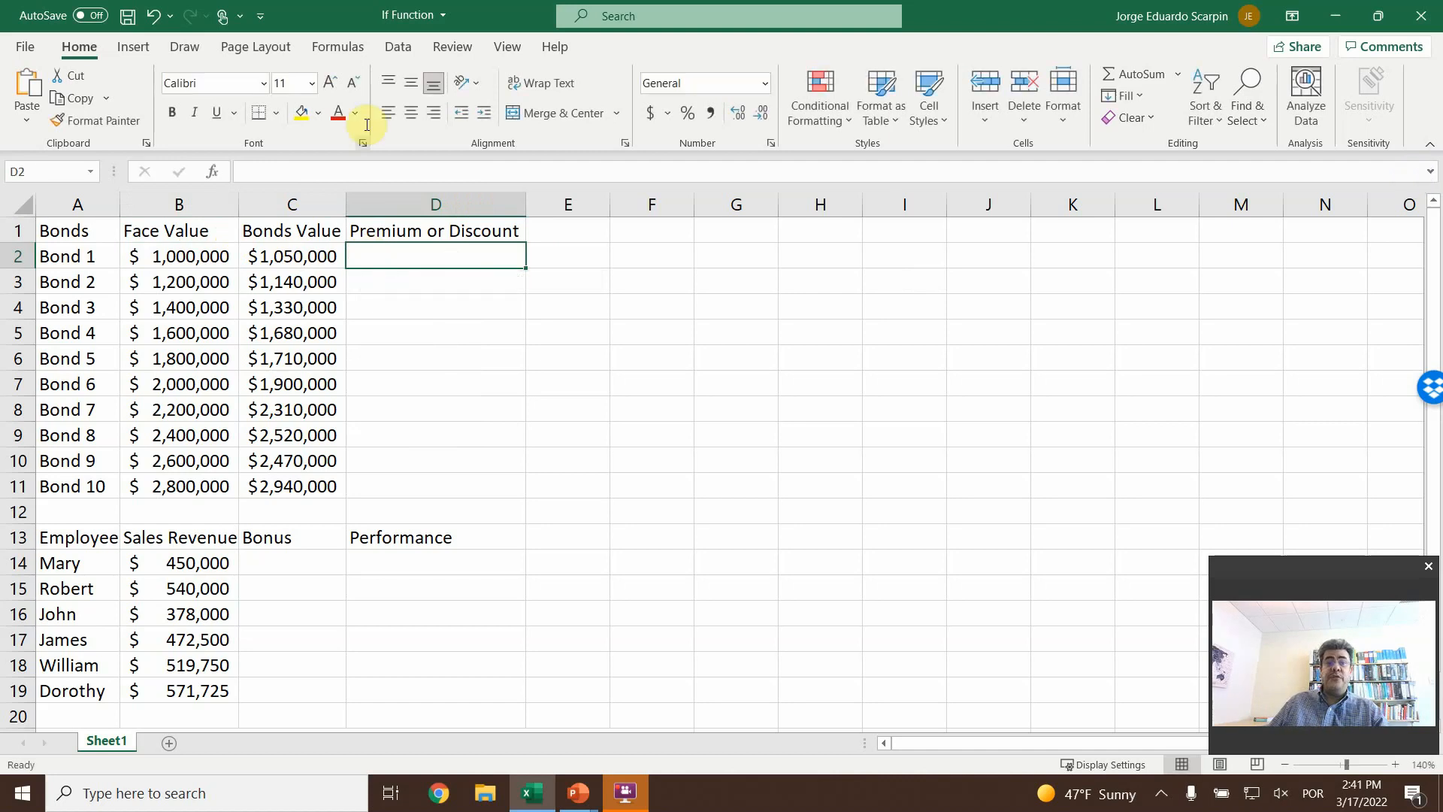
- Start inserting a function in D2 and look up IF among all available functions
{"action": "left_click", "coordinate": [336, 49]}
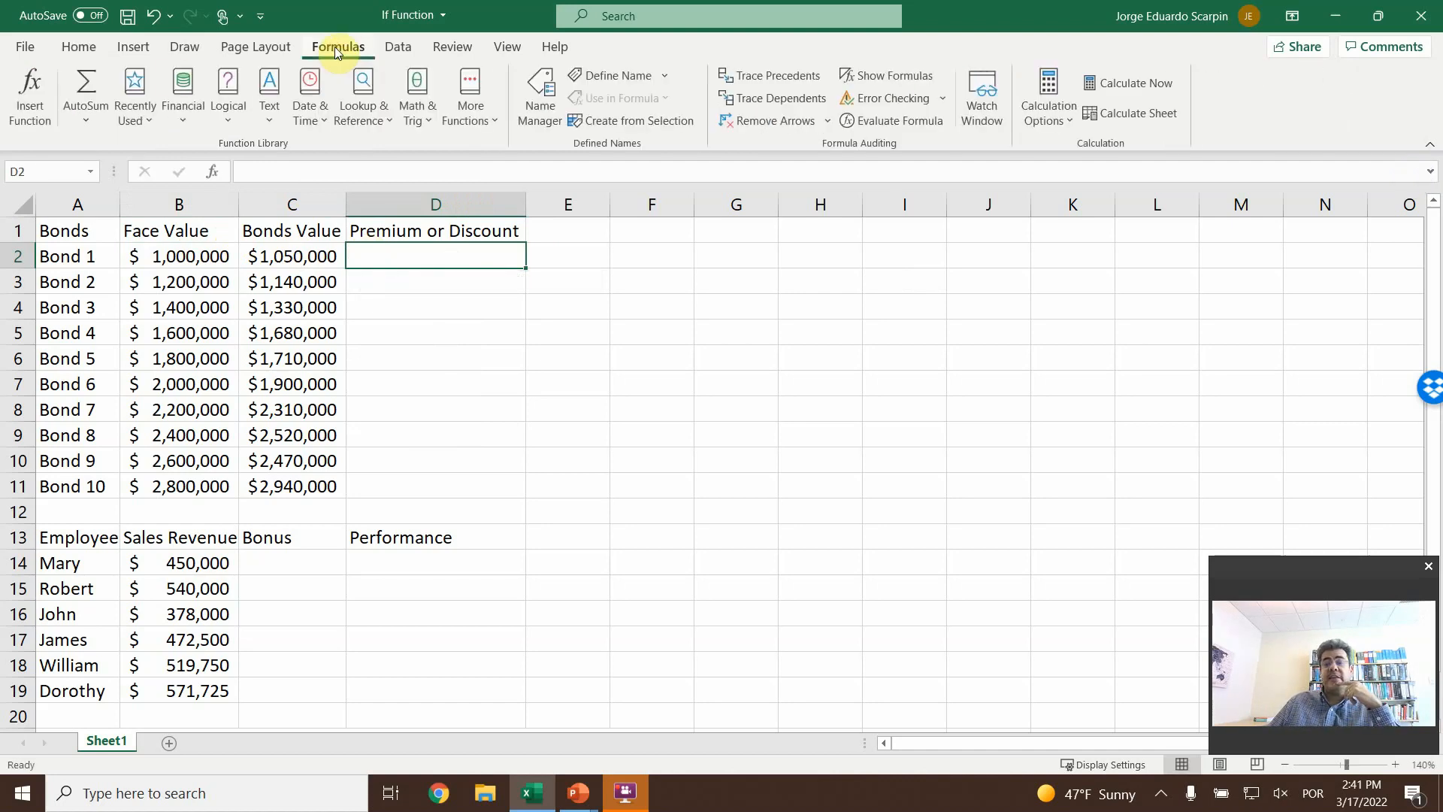
{"action": "left_click", "coordinate": [25, 94]}
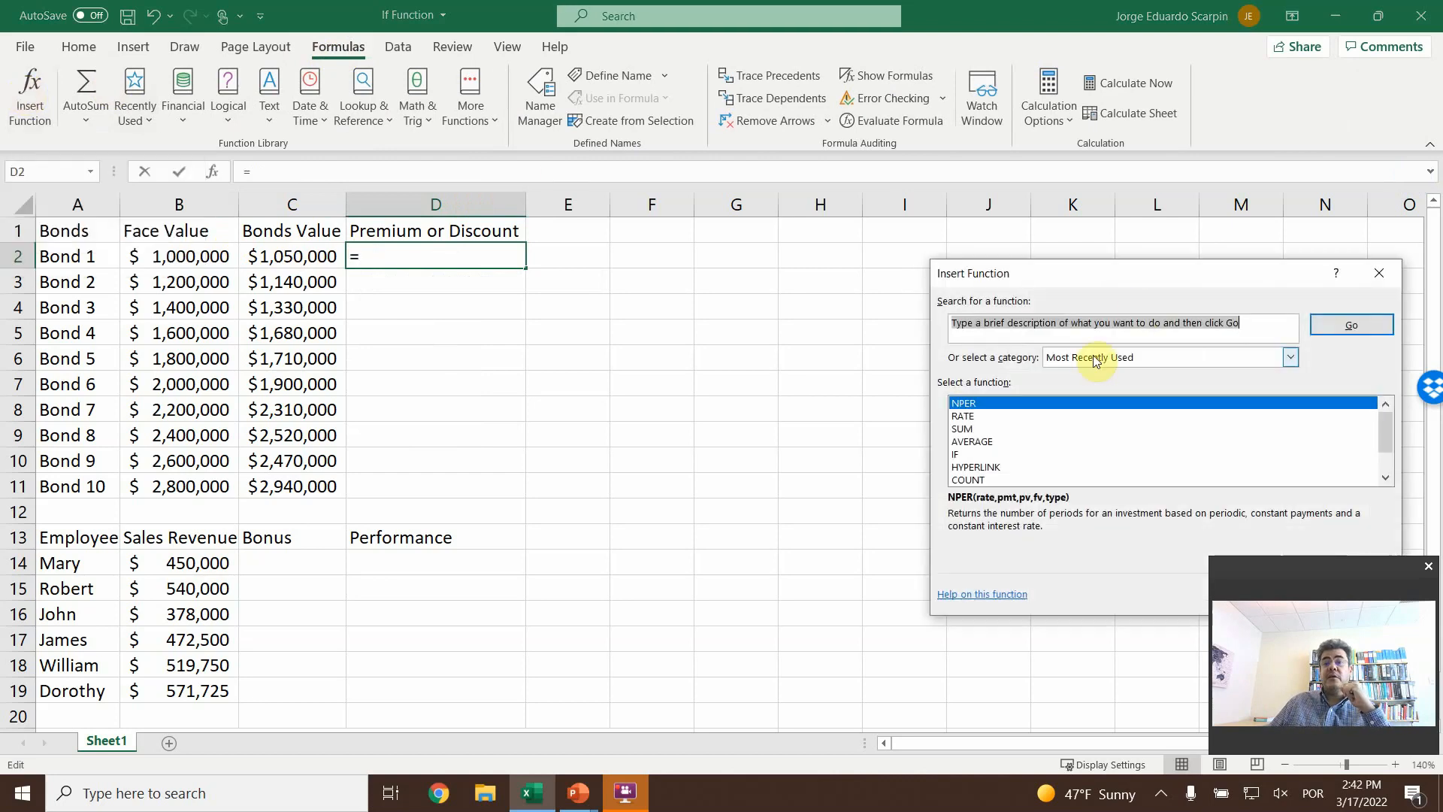
{"action": "left_click", "coordinate": [1096, 361]}
{"action": "left_click", "coordinate": [1068, 377]}
{"action": "left_click", "coordinate": [1021, 417]}
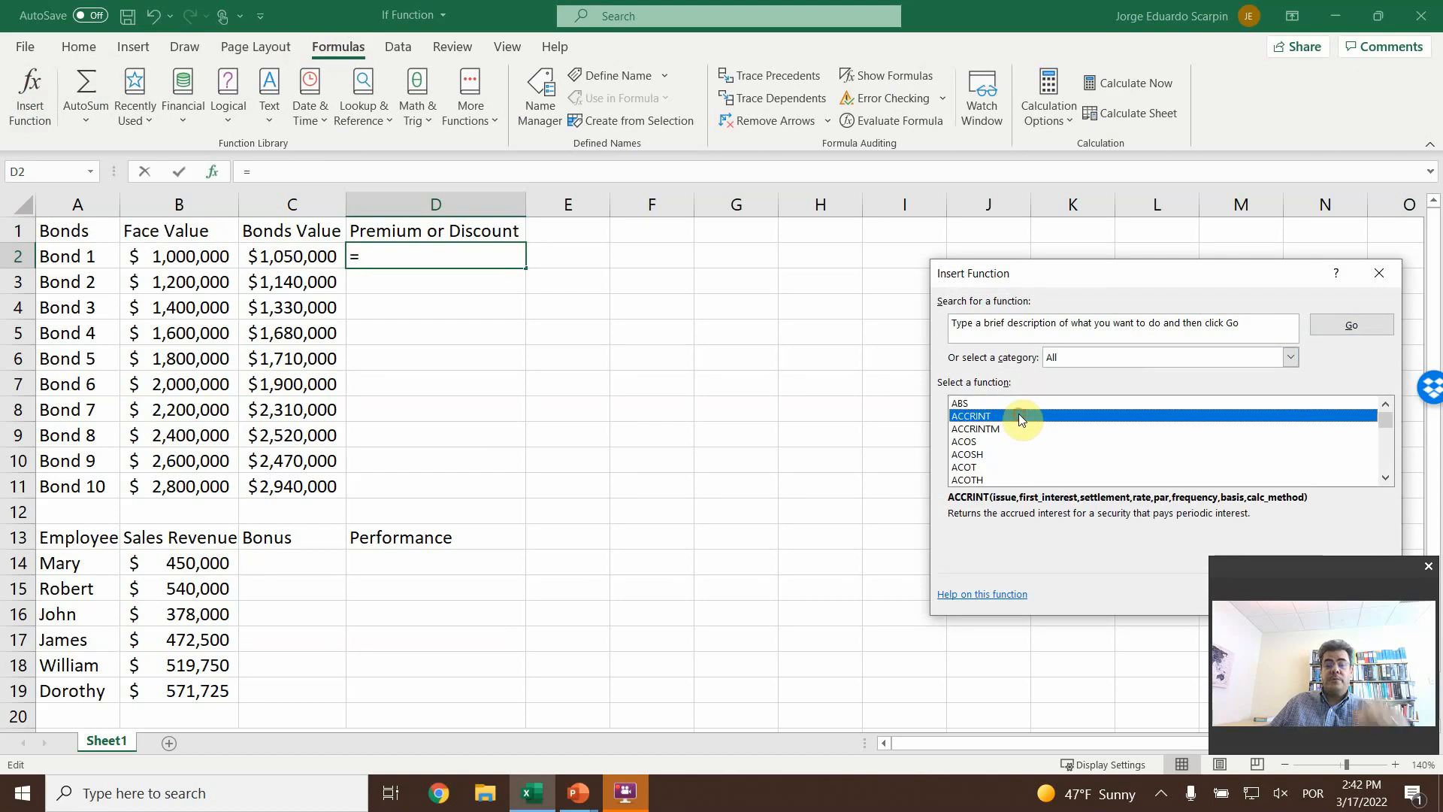
{"action": "key", "text": "i"}
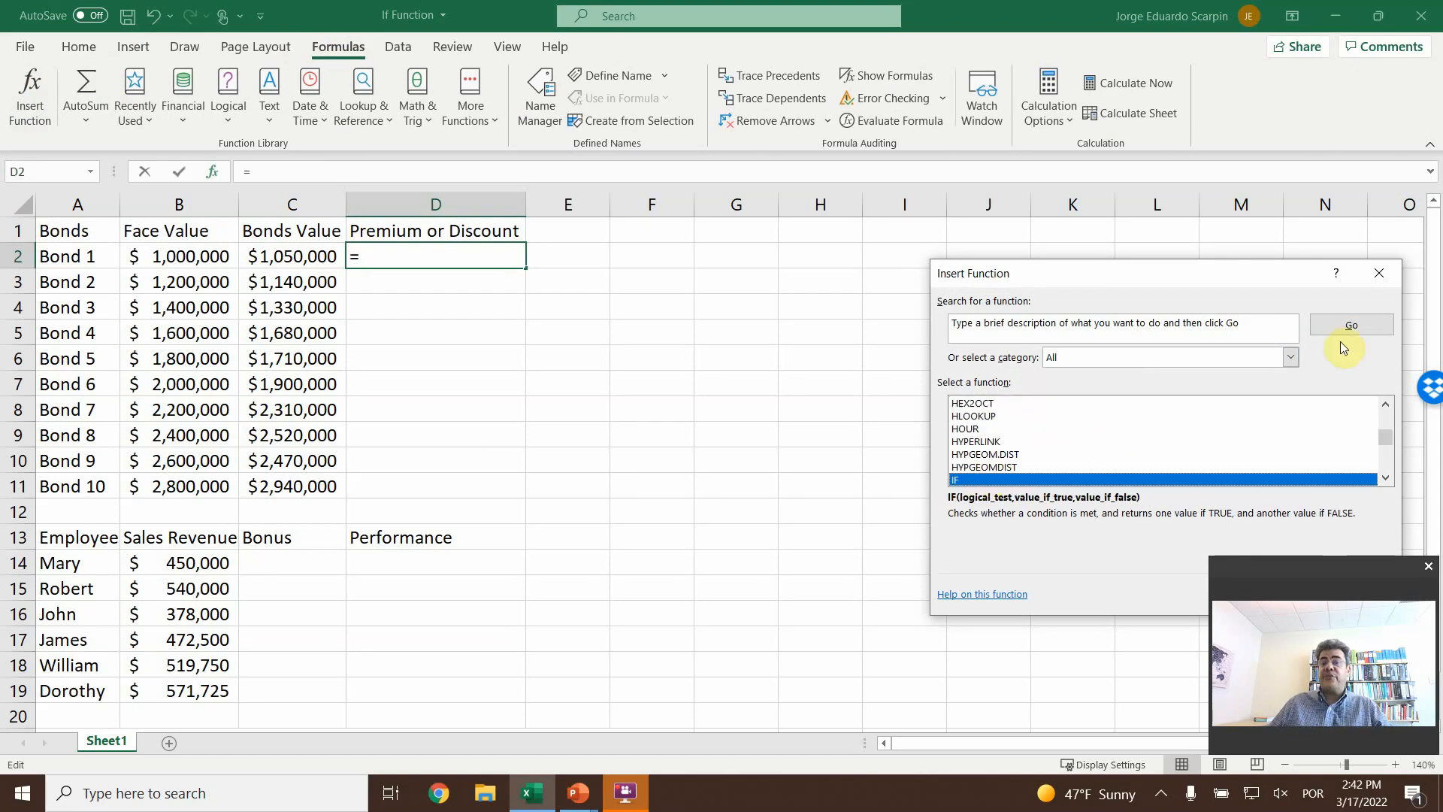
{"action": "left_click", "coordinate": [1350, 326]}
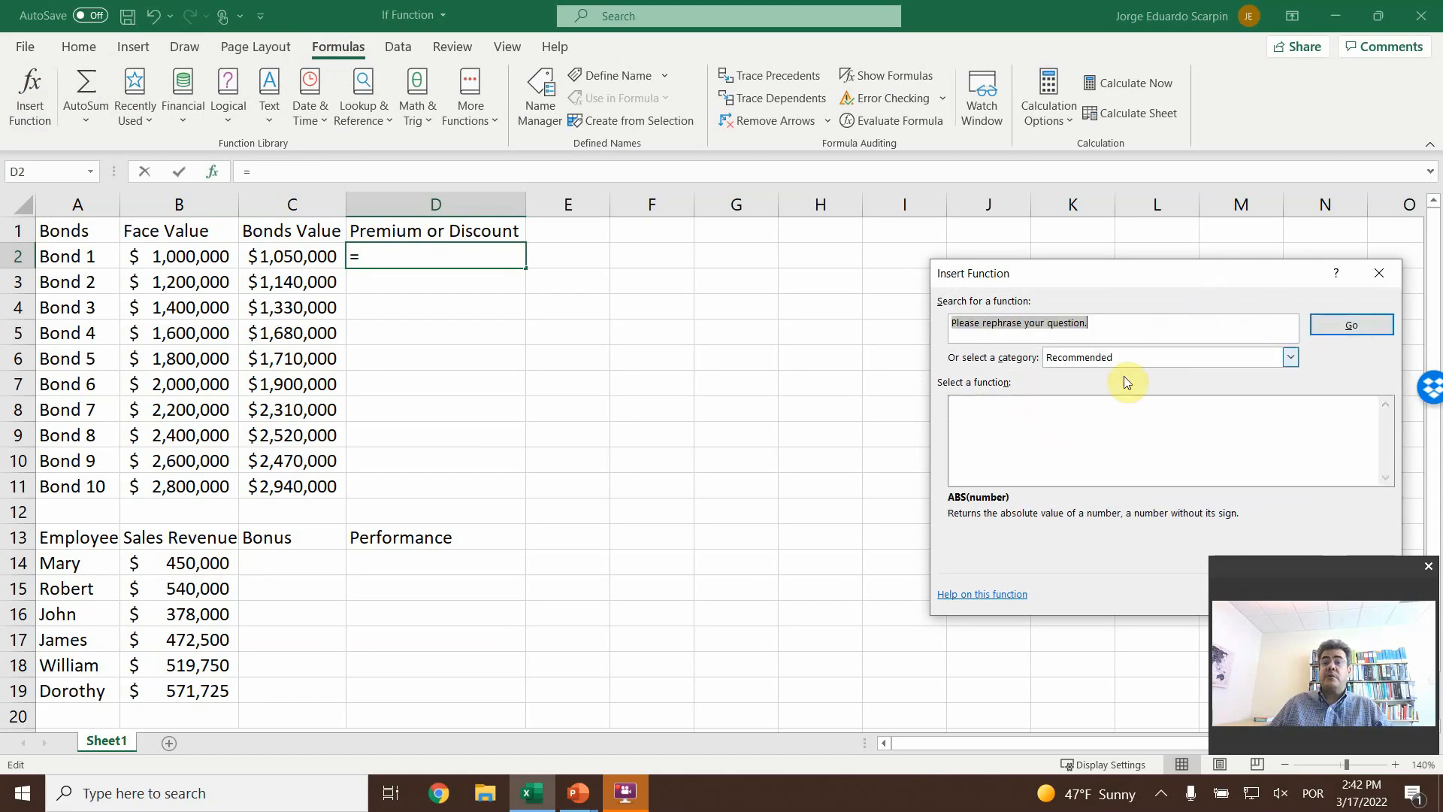
{"action": "key", "text": "Delete"}
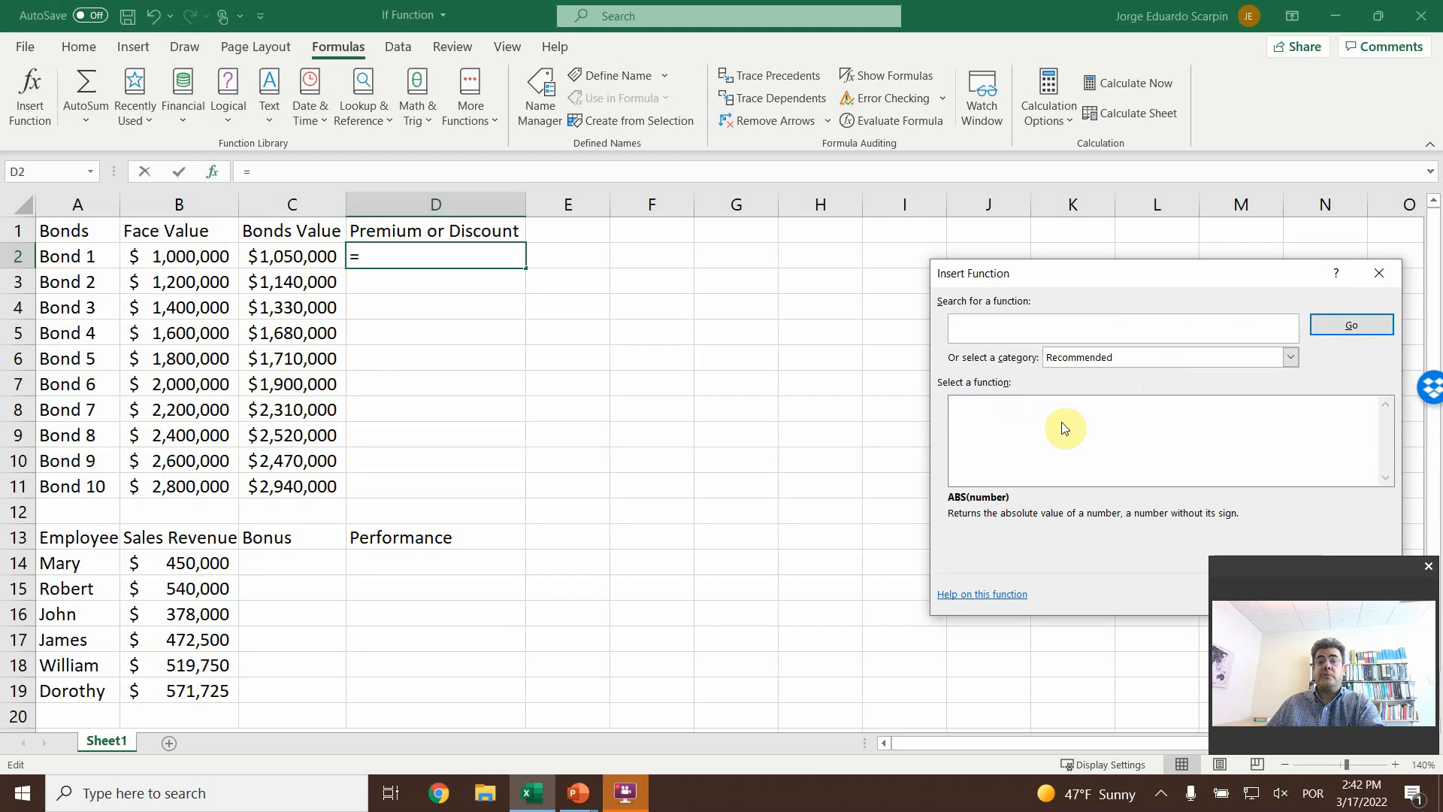
- Choose IF from the full function list and open its arguments for D2
{"action": "left_click", "coordinate": [1128, 358]}
{"action": "left_click", "coordinate": [1098, 387]}
{"action": "left_click", "coordinate": [1071, 441]}
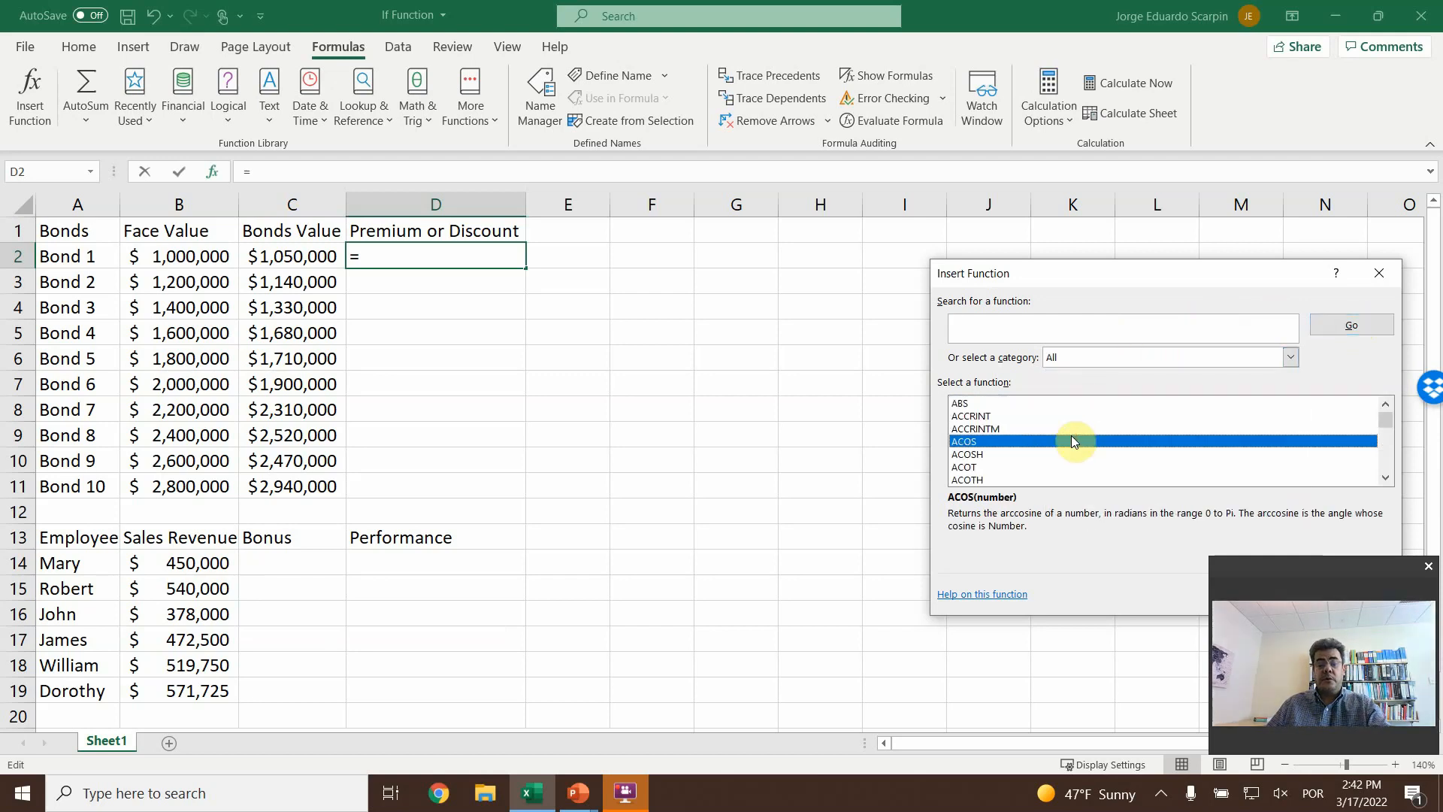
{"action": "key", "text": "i"}
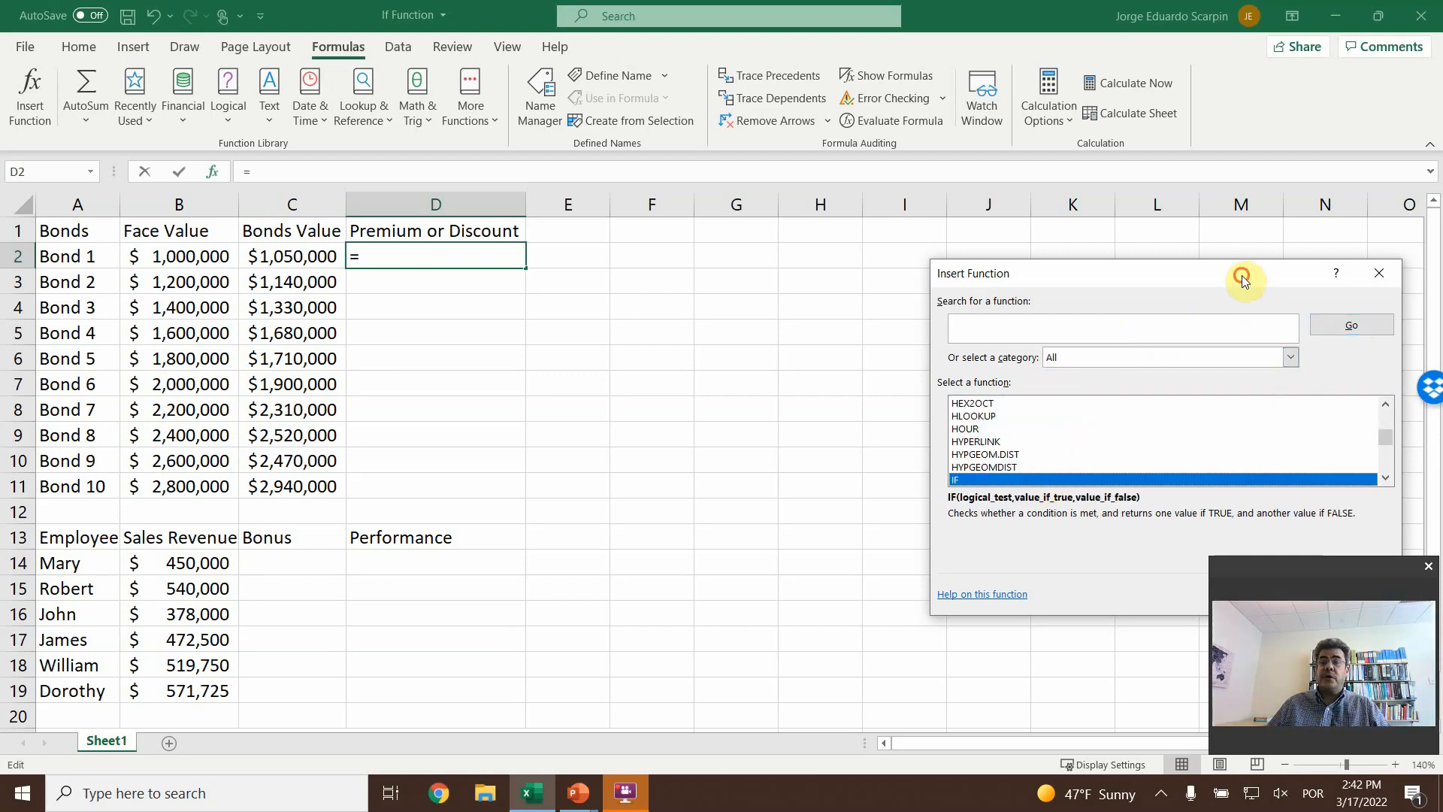
{"action": "left_click_drag", "start_coordinate": [1242, 275], "coordinate": [1177, 151]}
{"action": "left_click", "coordinate": [1203, 482]}
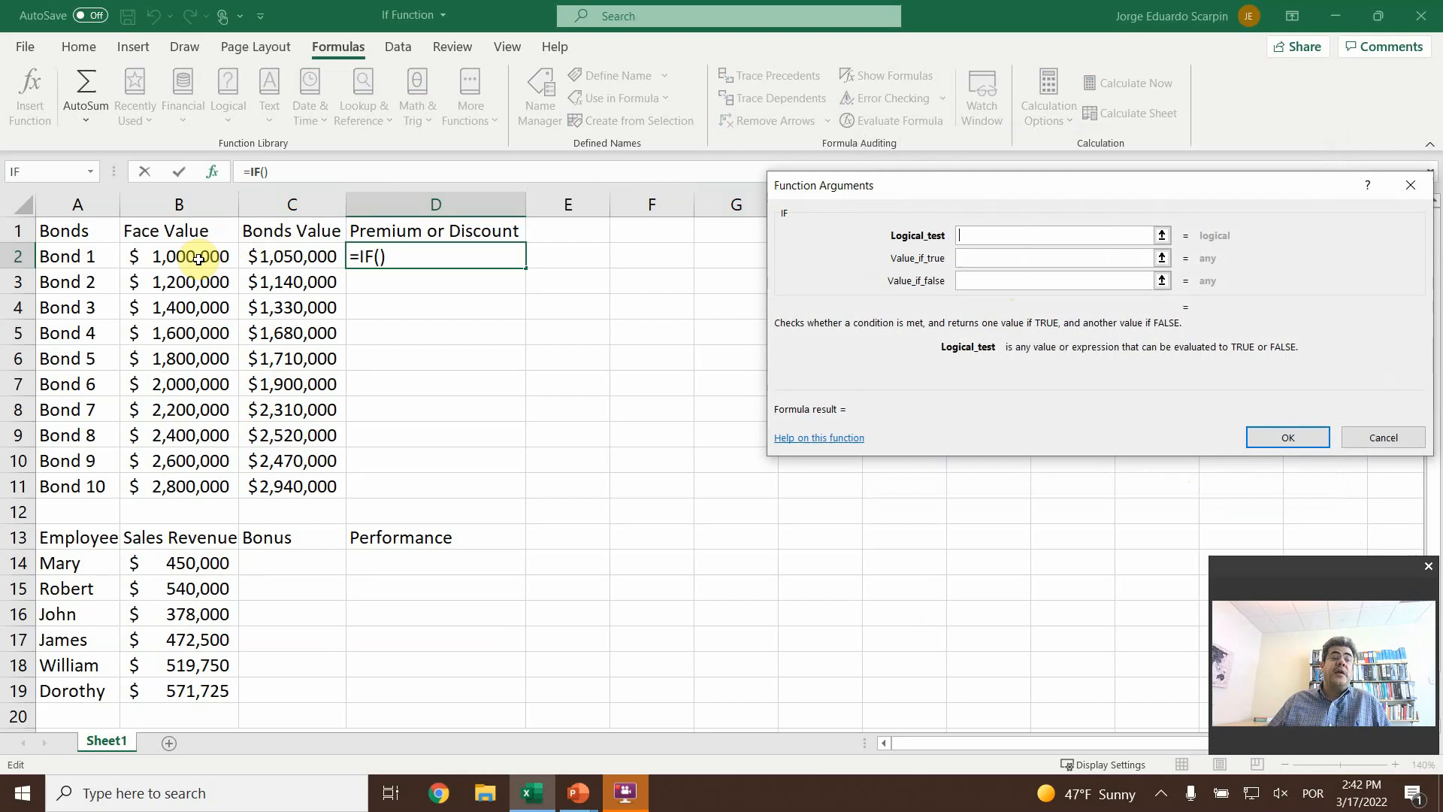
- Set the IF function's logical test to C2>B2
{"action": "left_click", "coordinate": [276, 254]}
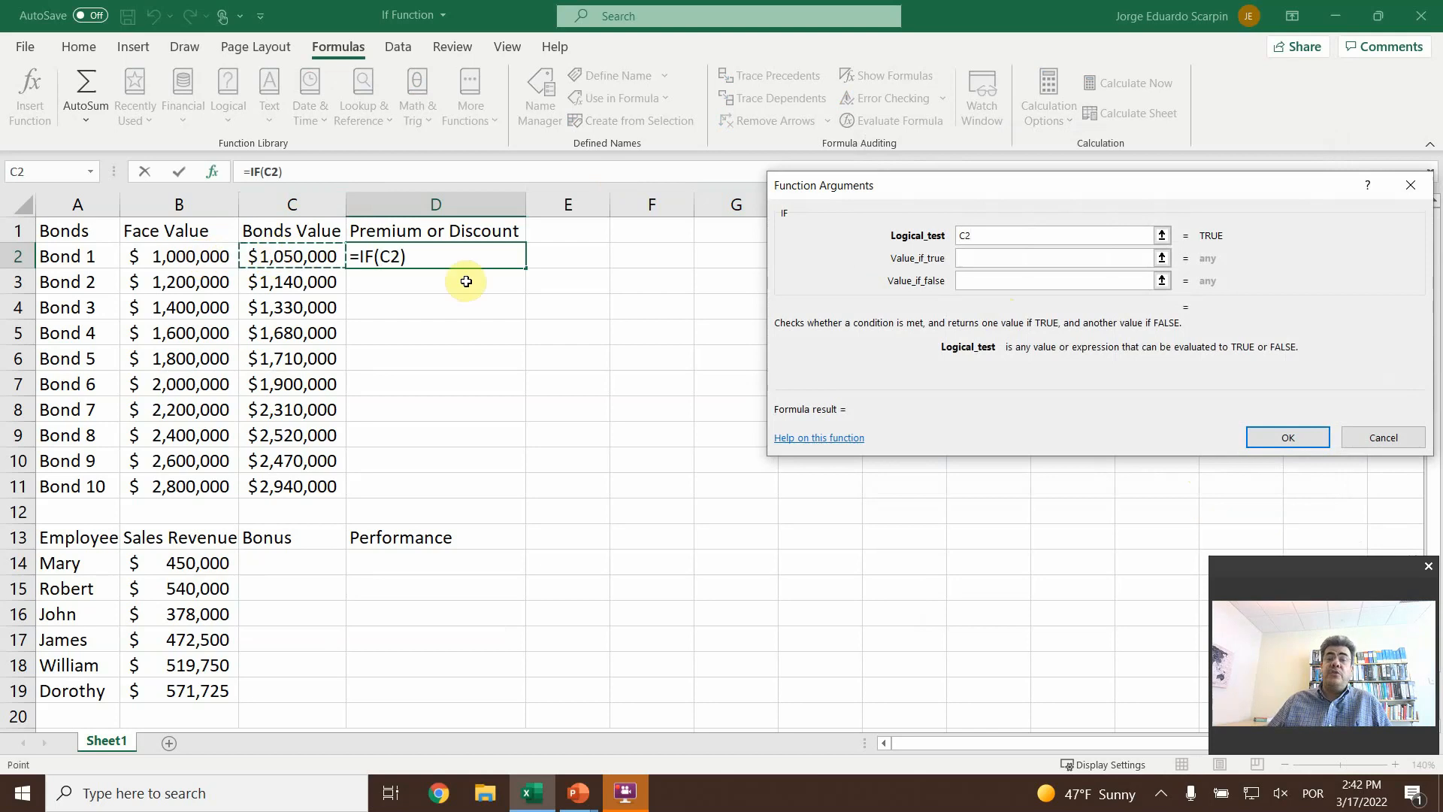
{"action": "type", "text": ">"}
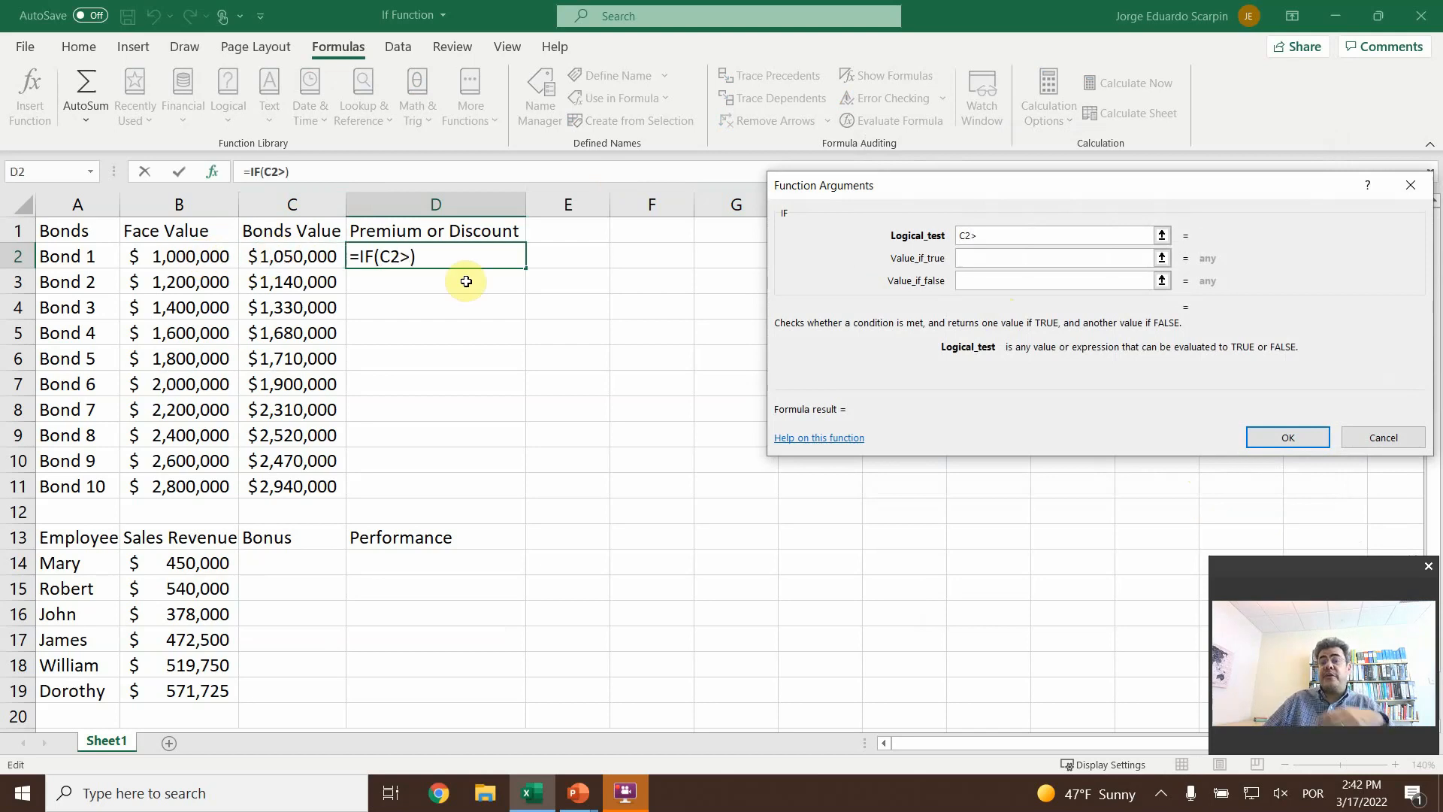
{"action": "left_click", "coordinate": [201, 260]}
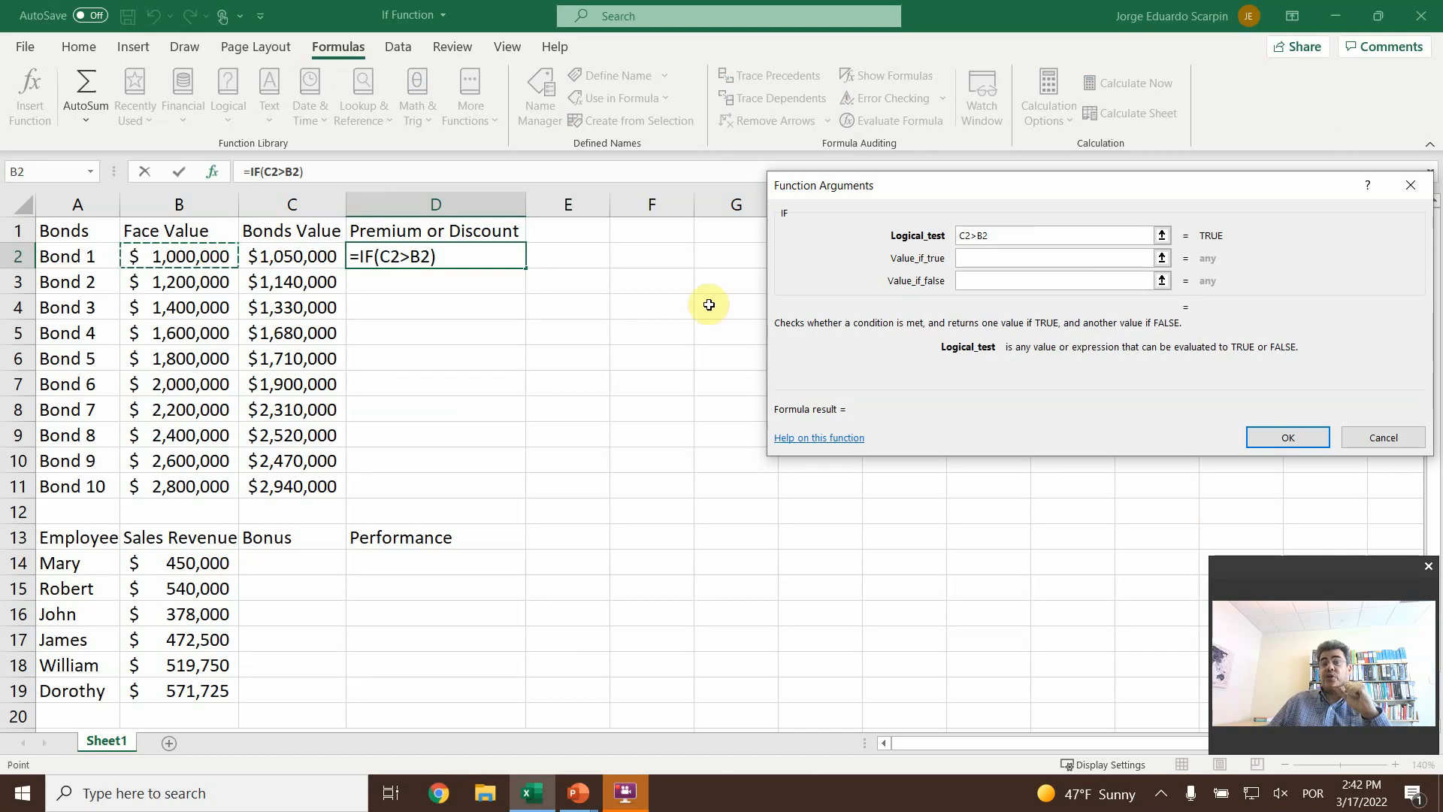
- Make the IF return "Premium" when true and "Discount" when false, and enter the formula in D2
{"action": "left_click", "coordinate": [976, 257]}
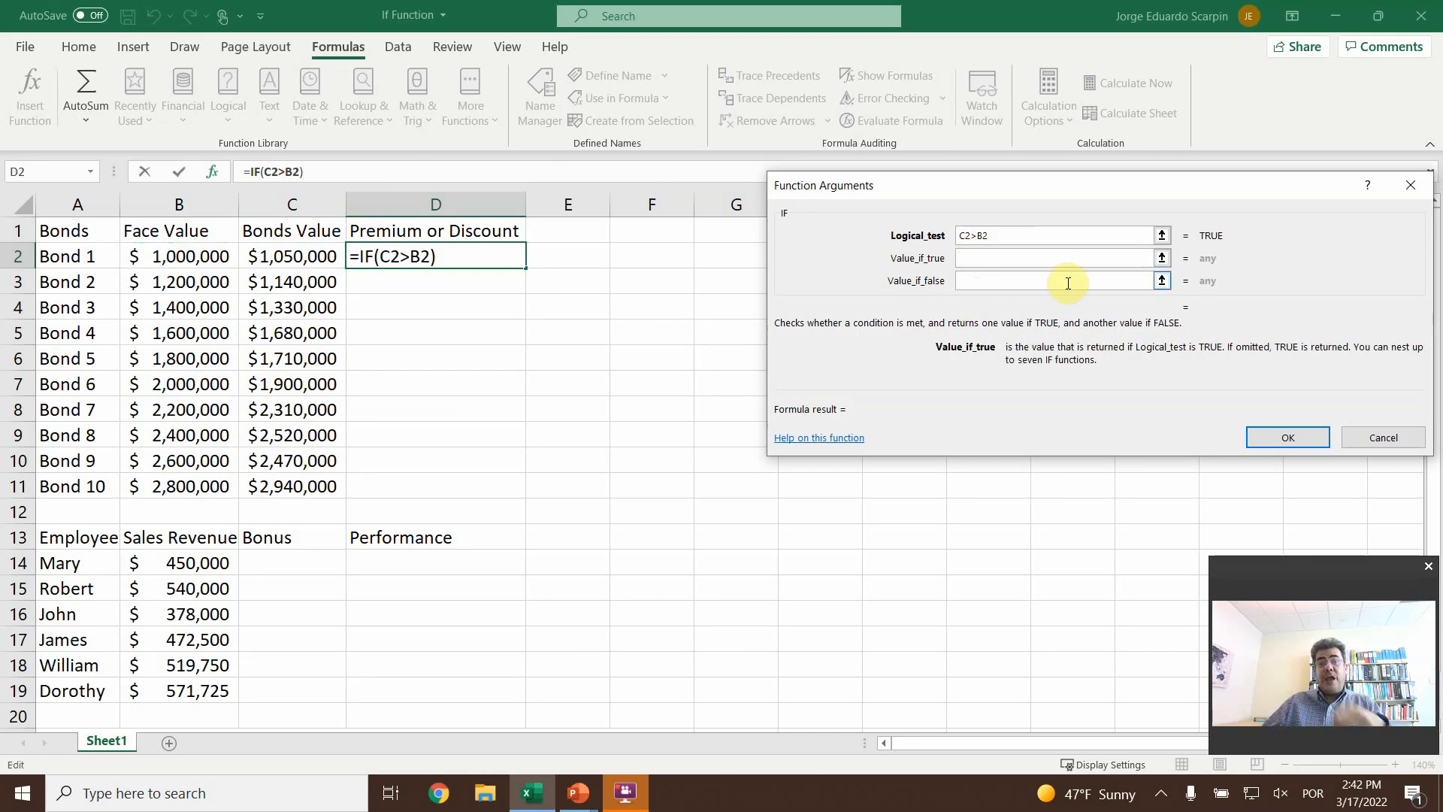
{"action": "type", "text": "\""}
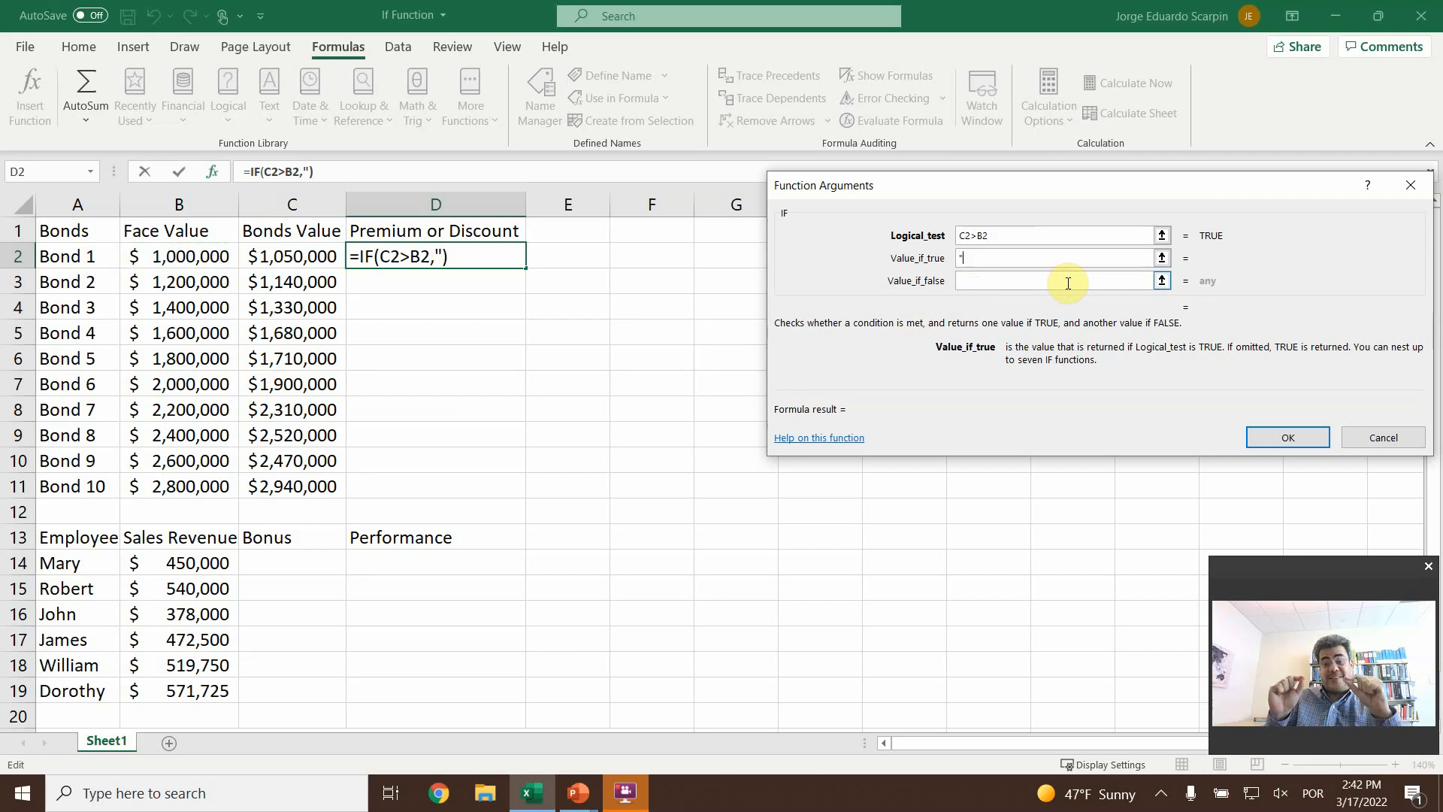
{"action": "type", "text": "Premium"}
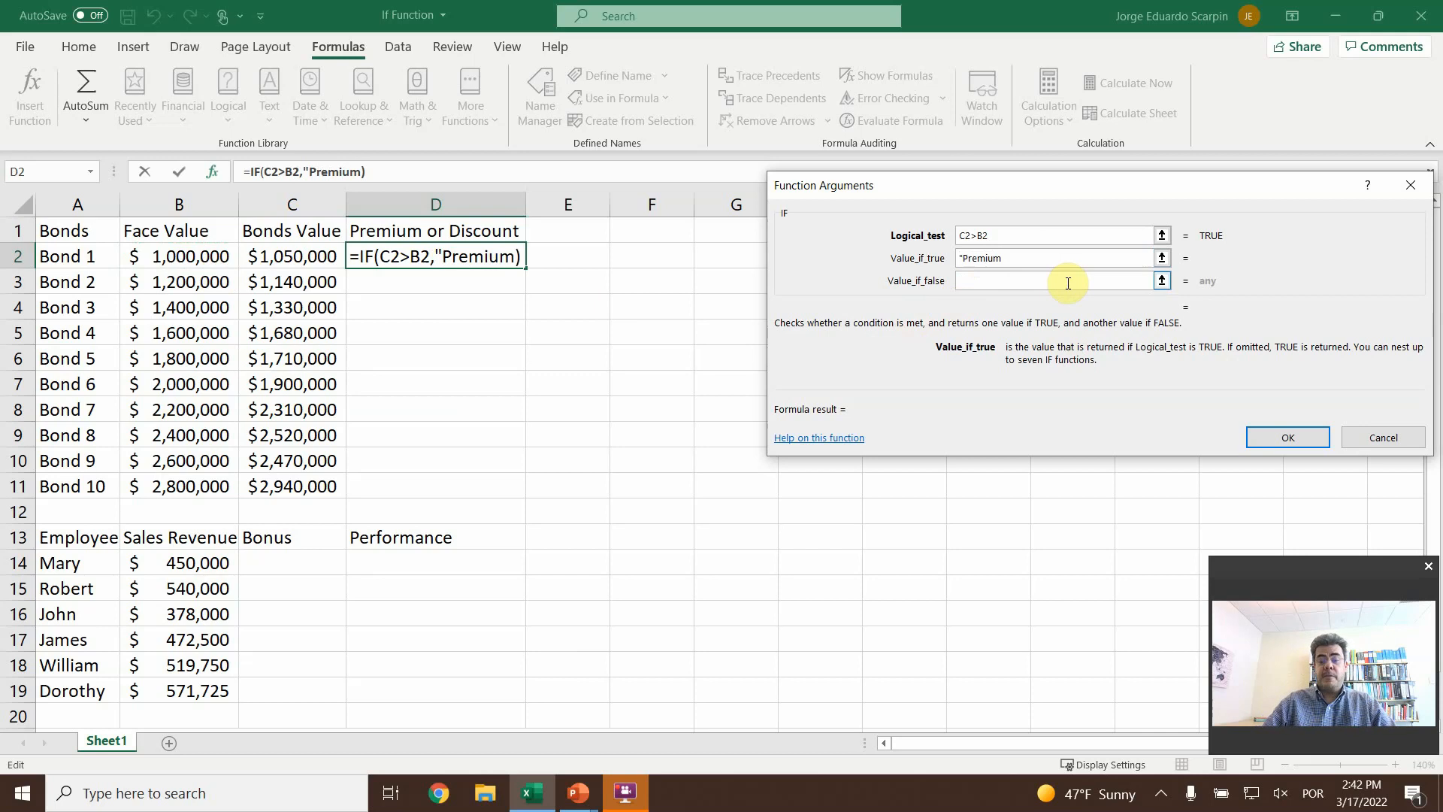
{"action": "type", "text": "\""}
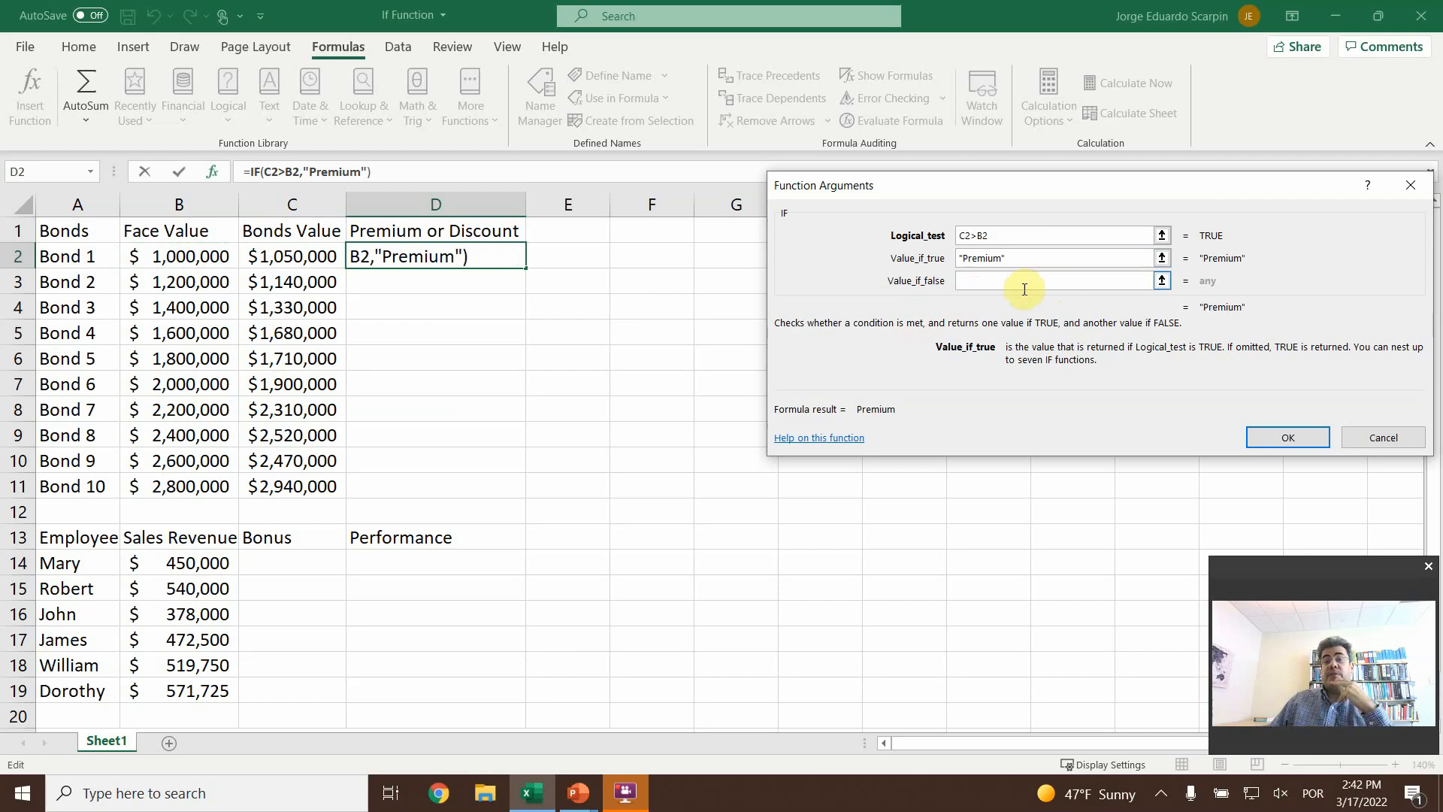
{"action": "left_click", "coordinate": [979, 279]}
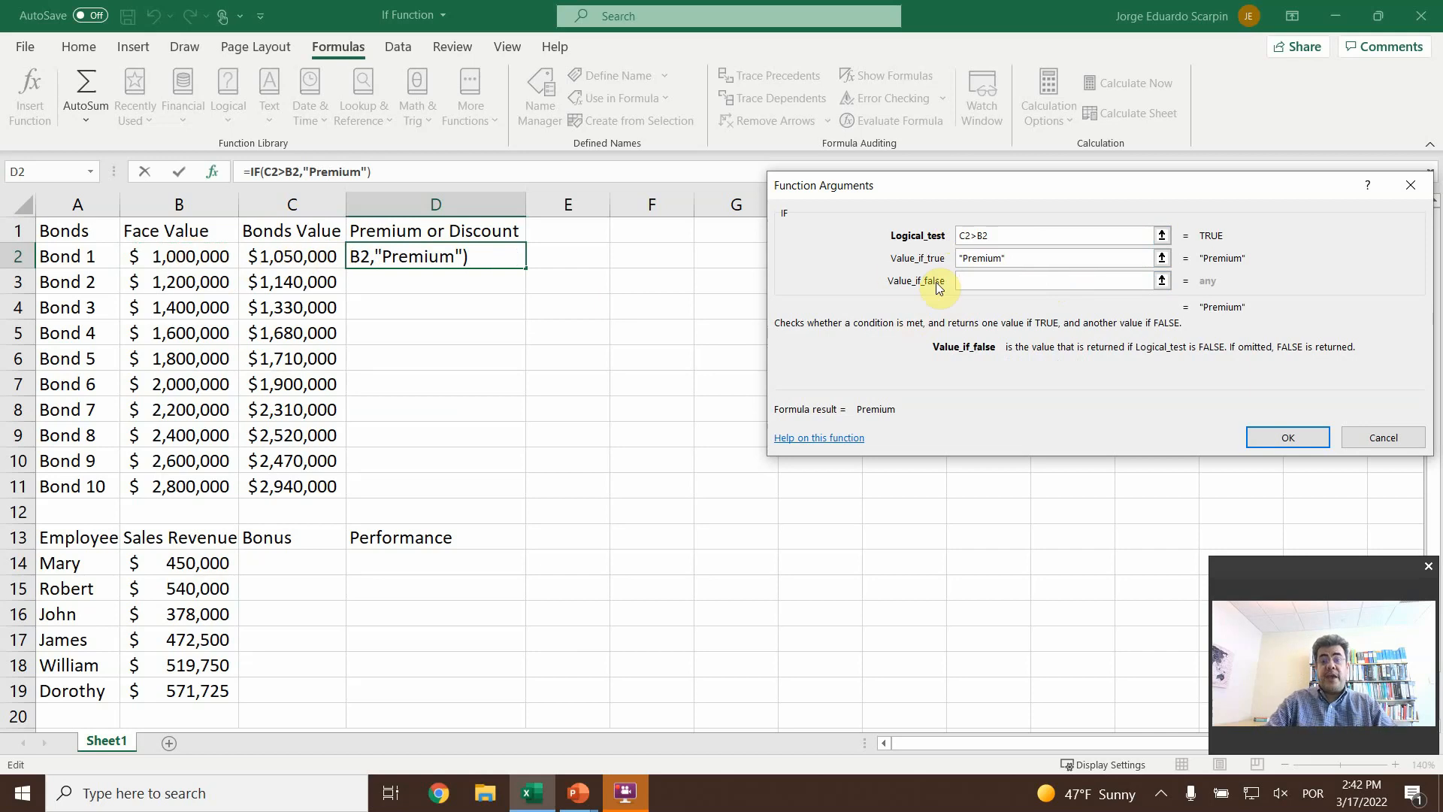
{"action": "type", "text": "\"Discount"}
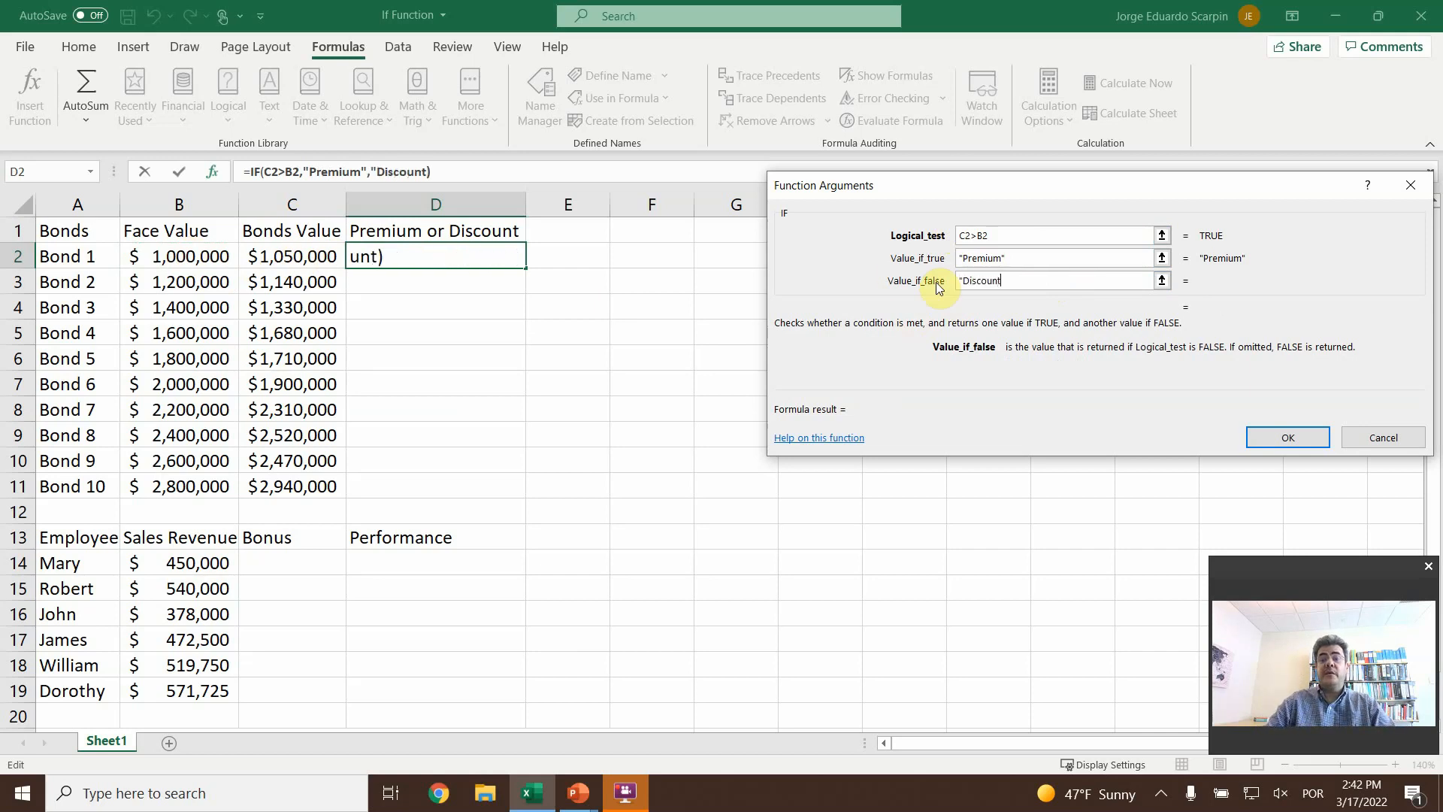
{"action": "type", "text": "\""}
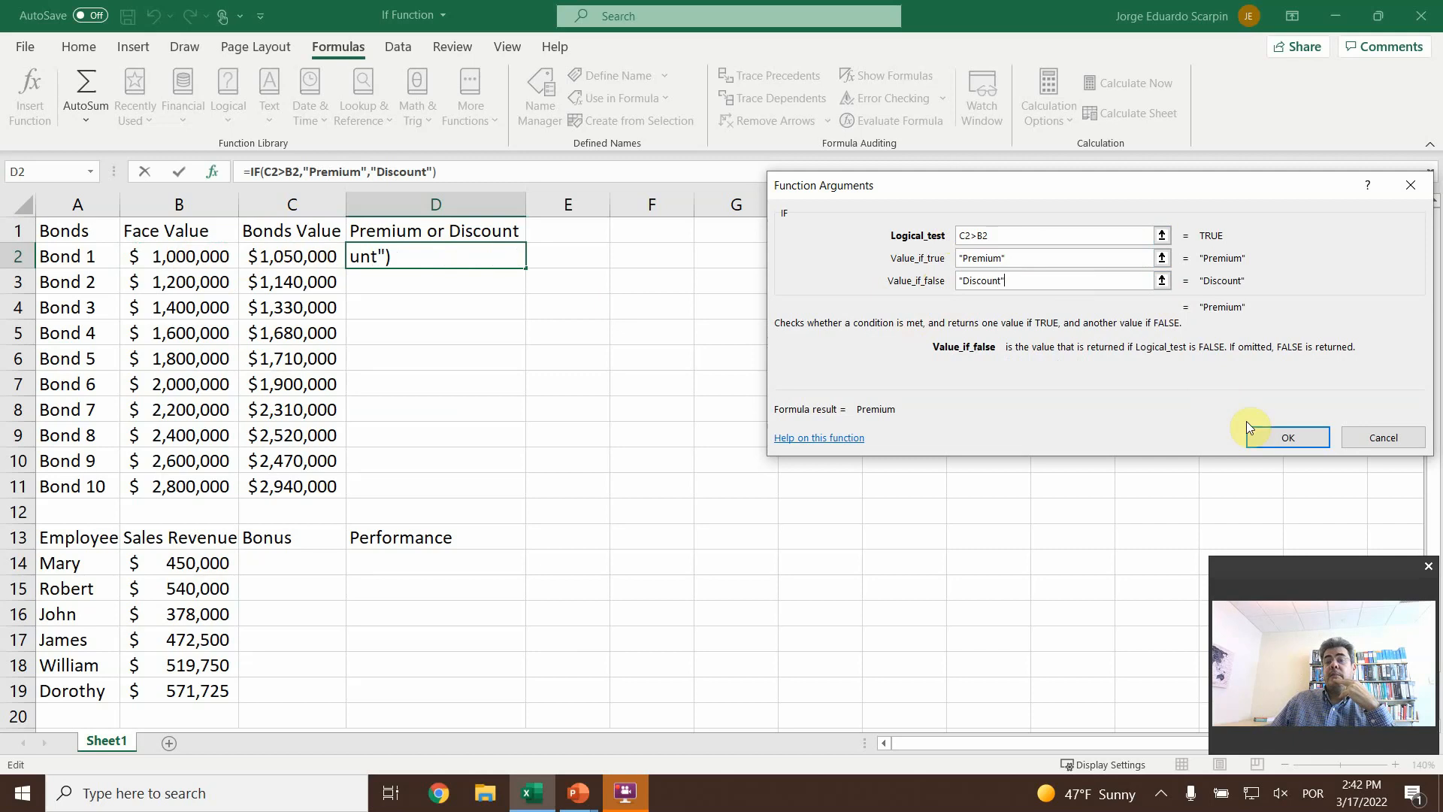
{"action": "left_click", "coordinate": [1276, 448]}
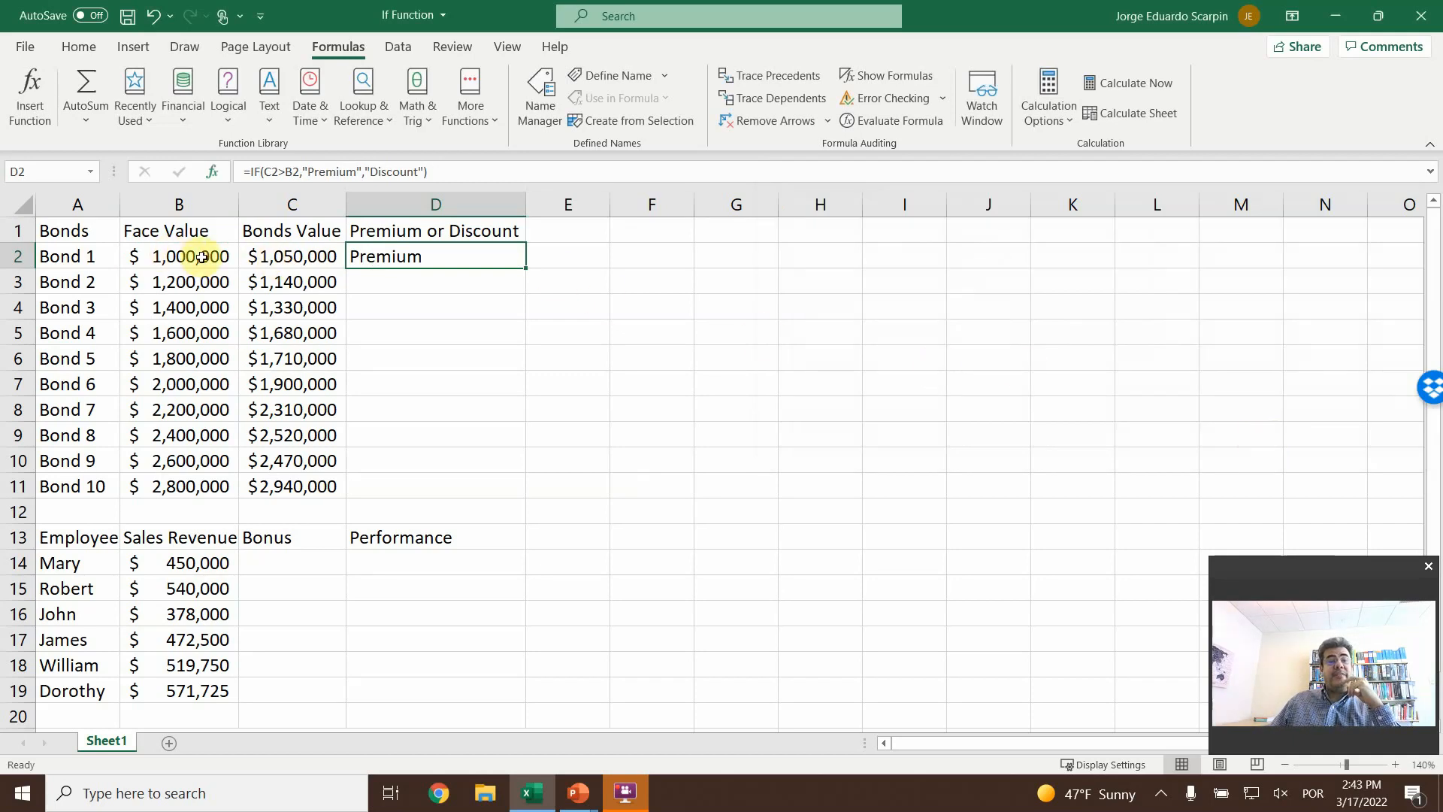
- Correct the header in C1 to "Bond Value"
{"action": "double_click", "coordinate": [295, 230]}
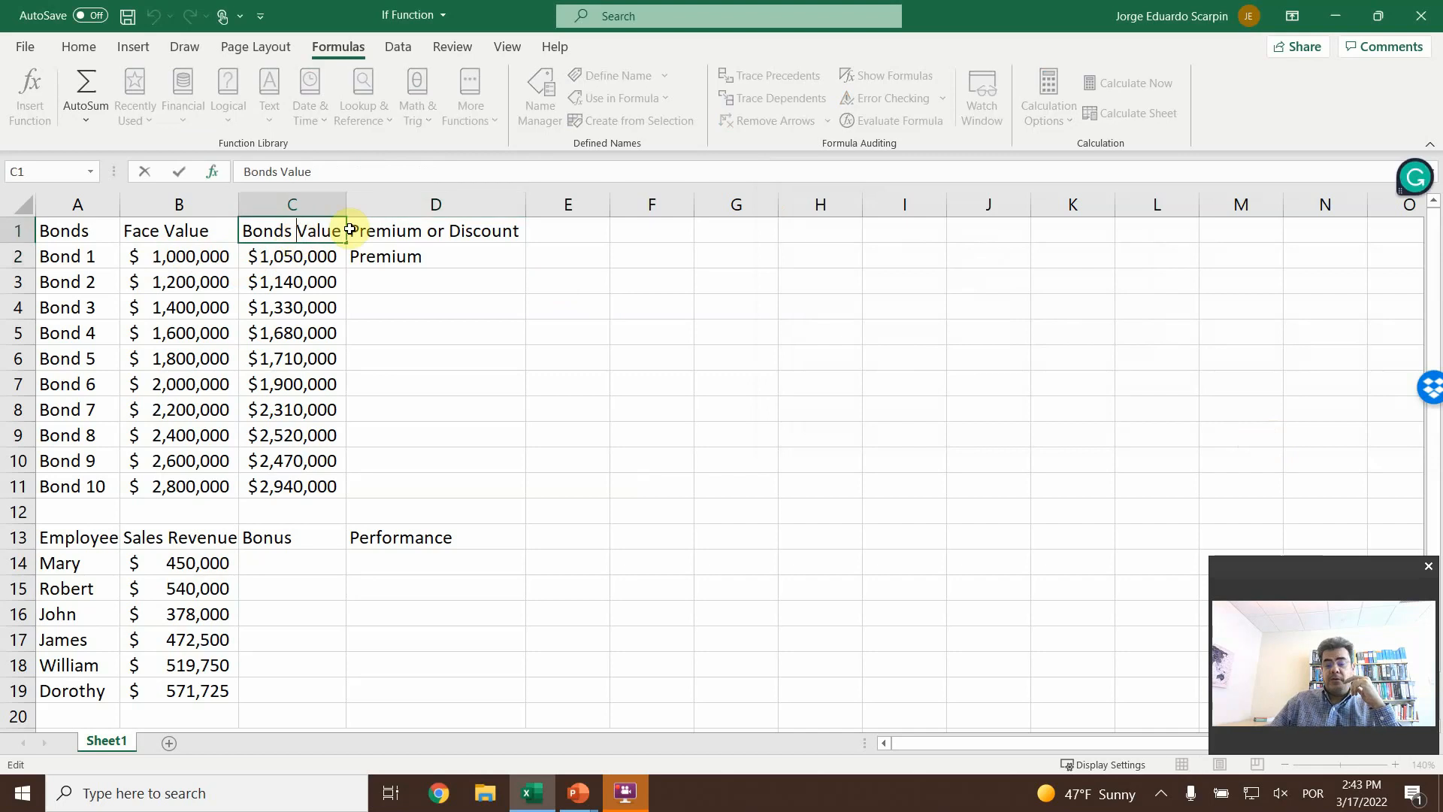
{"action": "key", "text": "Left"}
{"action": "key", "text": "Left"}
{"action": "key", "text": "Delete"}
{"action": "key", "text": "Return"}
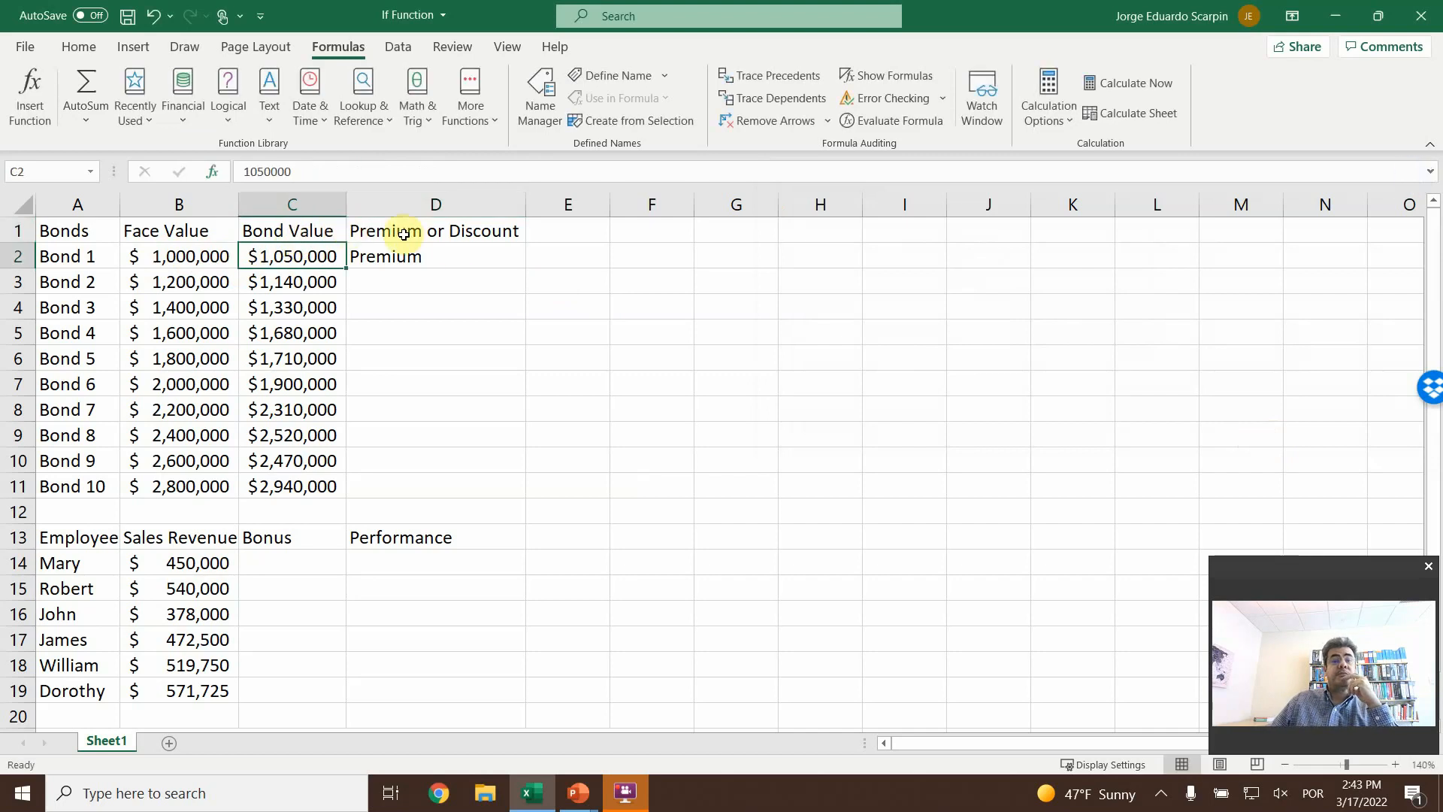
- Copy the IF formula from D2 down through D11 for all ten bonds
{"action": "left_click", "coordinate": [472, 254]}
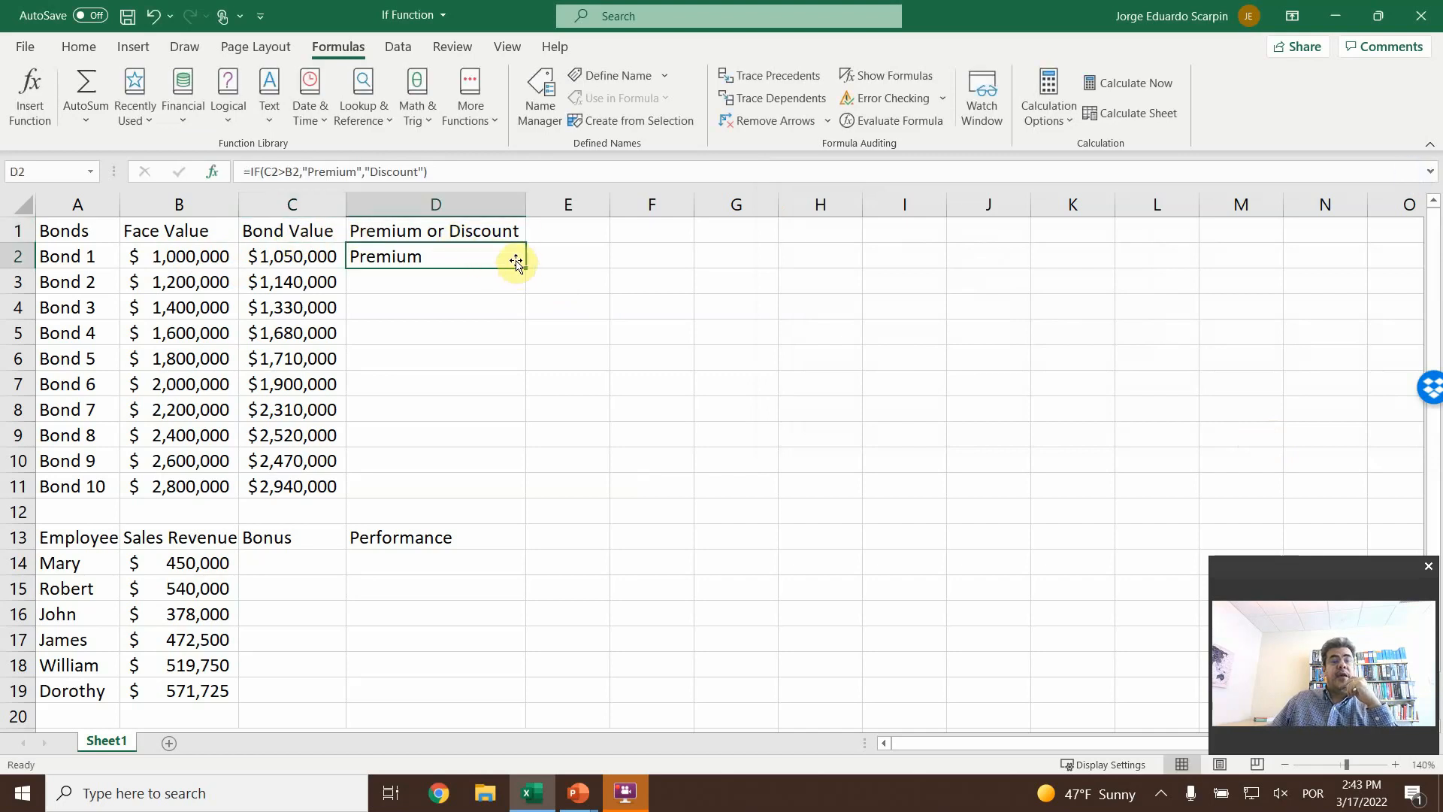
{"action": "key", "text": "ctrl+c"}
{"action": "key", "text": "shift+Down"}
{"action": "key", "text": "shift+Down"}
{"action": "key", "text": "shift+Down"}
{"action": "key", "text": "shift+Down"}
{"action": "key", "text": "shift+Down"}
{"action": "key", "text": "shift+Down"}
{"action": "key", "text": "shift+Down"}
{"action": "key", "text": "shift+Down"}
{"action": "key", "text": "shift+Down"}
{"action": "key", "text": "shift+Down"}
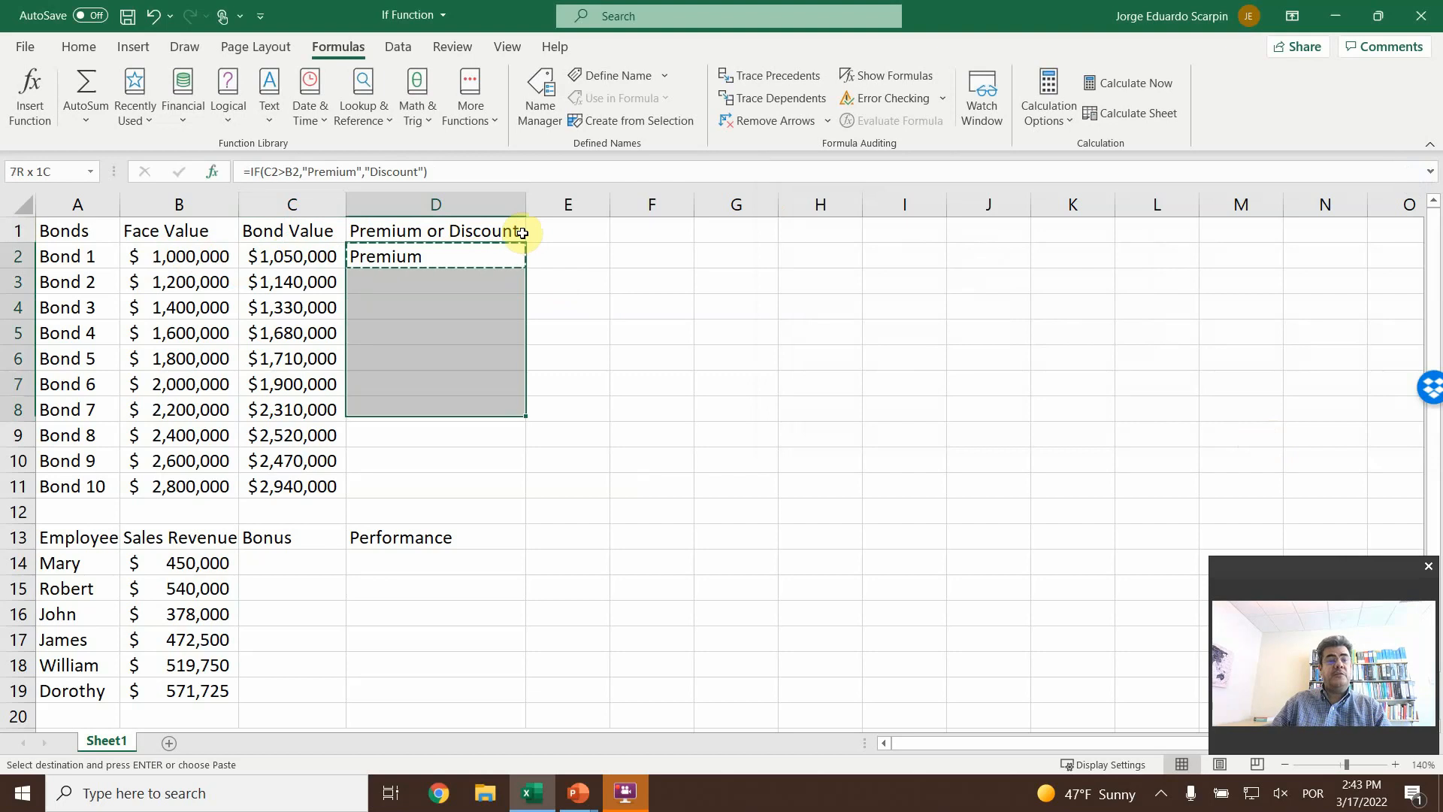
{"action": "key", "text": "shift+Up"}
{"action": "key", "text": "Return"}
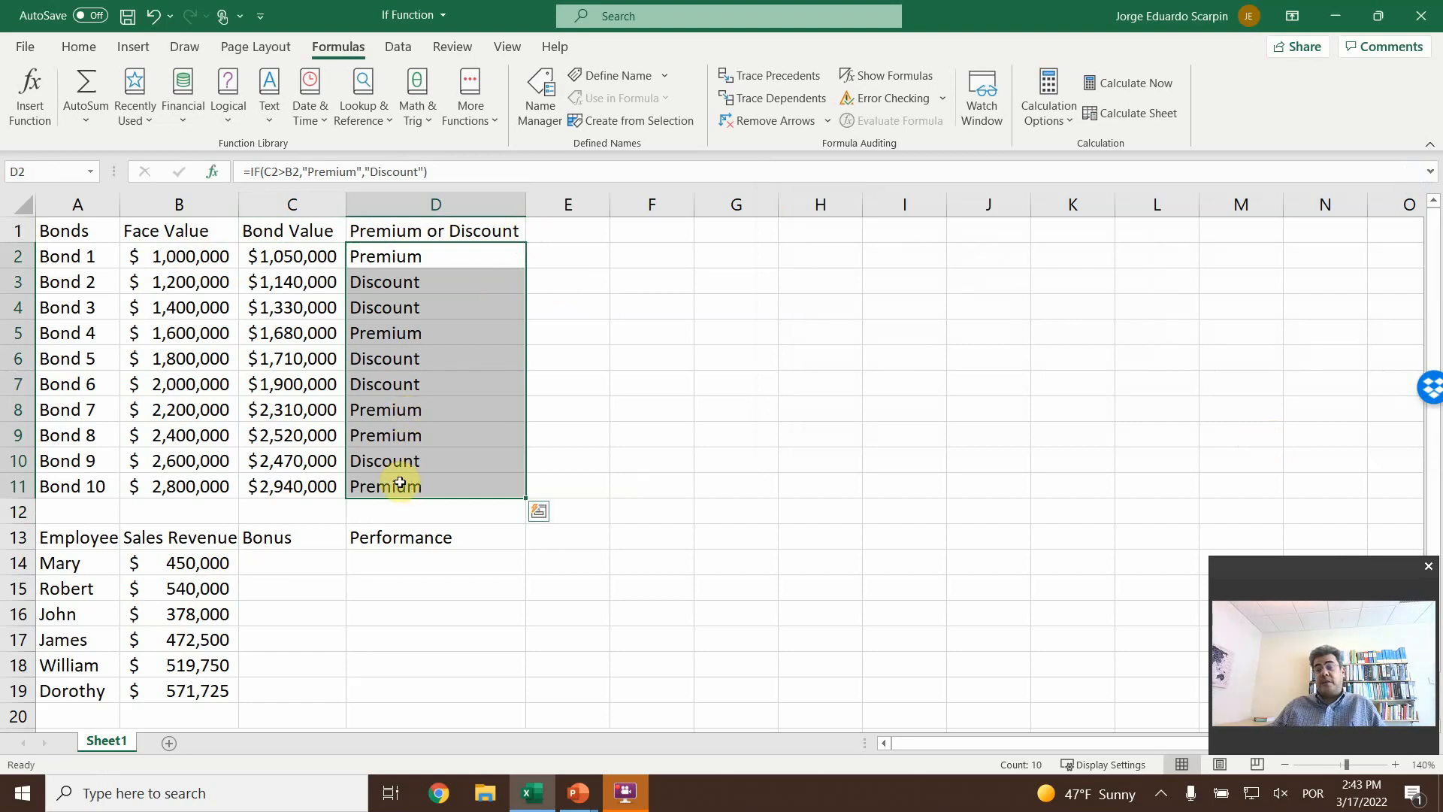
{"action": "left_click", "coordinate": [691, 433]}
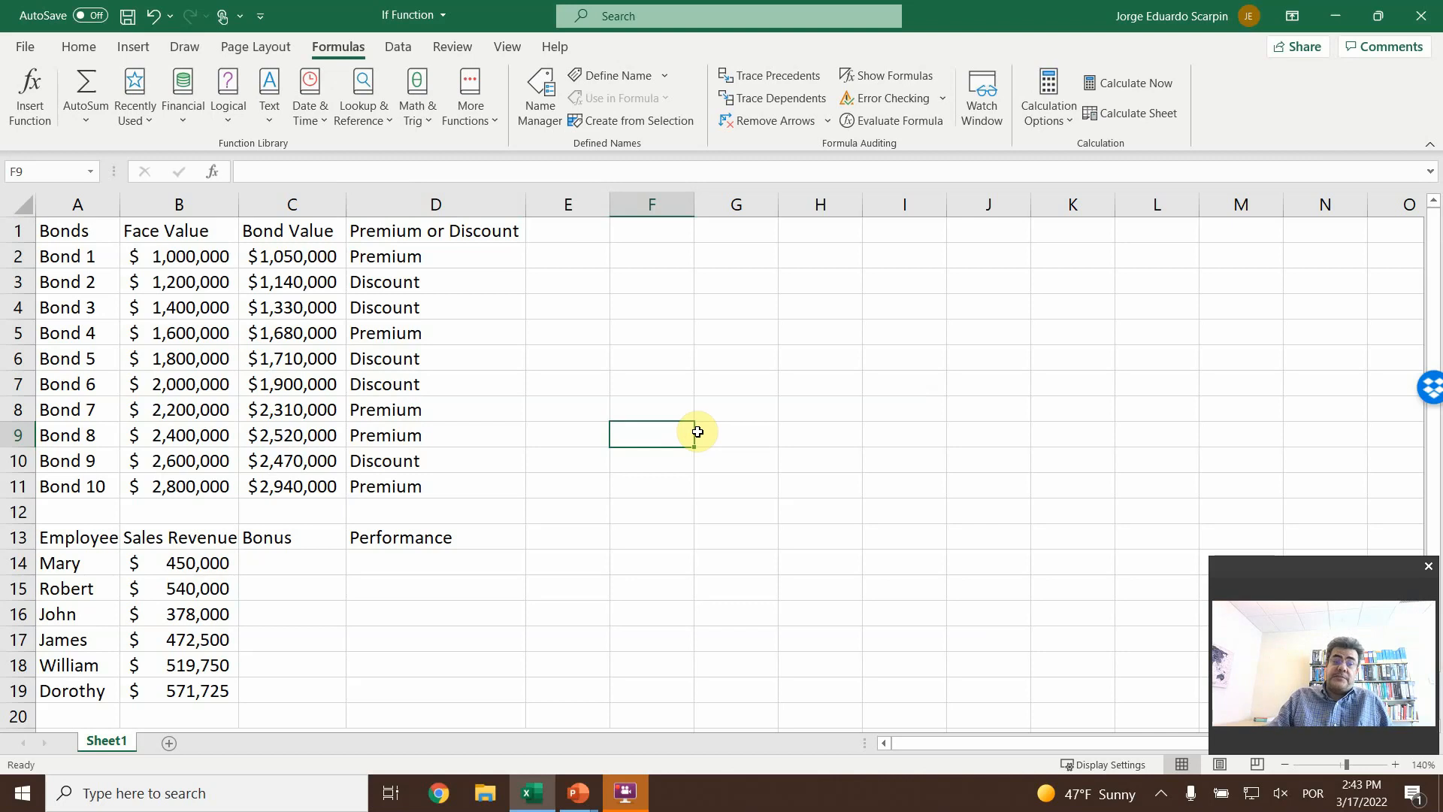
{"action": "scroll", "coordinate": [601, 451], "scroll_direction": "down", "scroll_amount": 1}
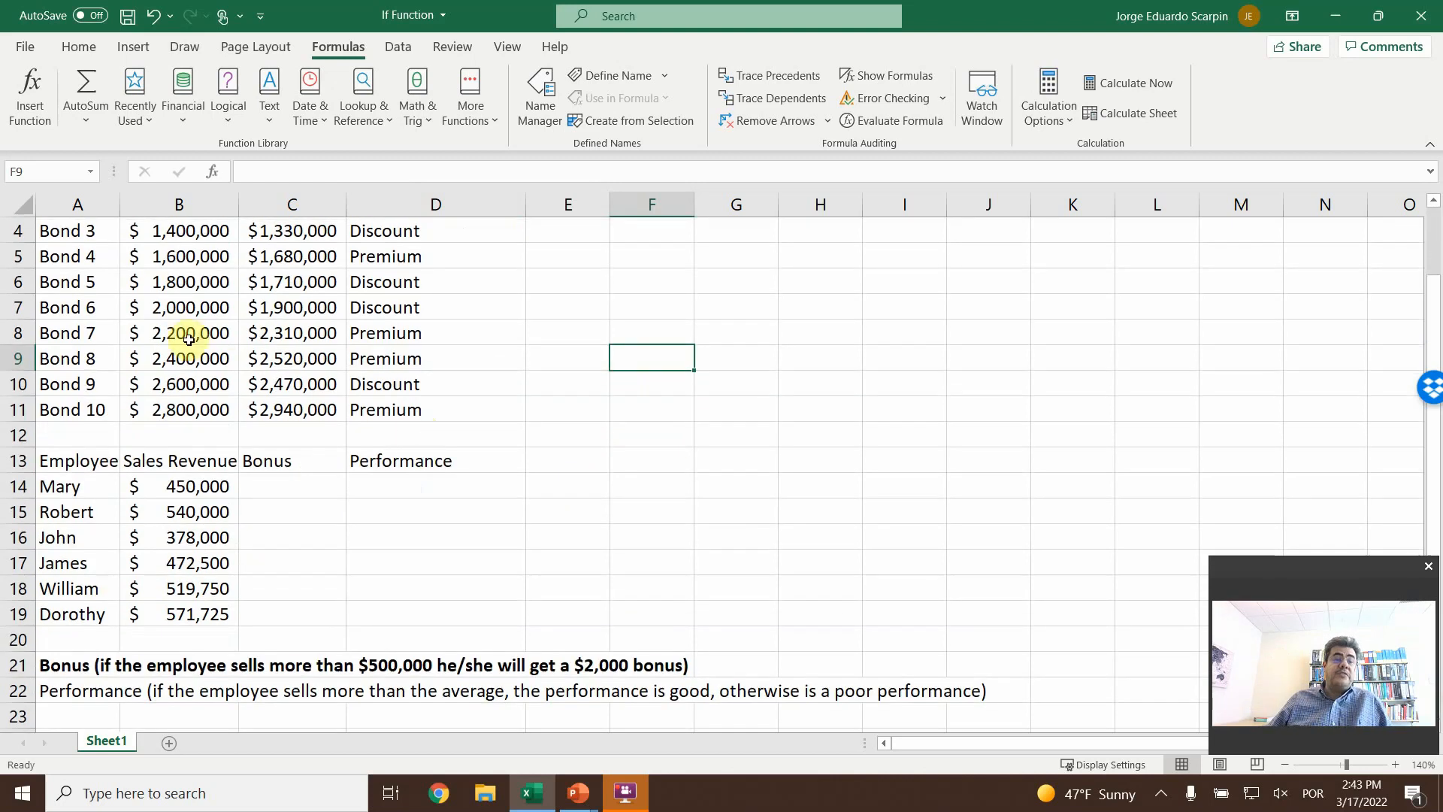
- Widen column A slightly so the Employee header fits, and make the Performance note in A22 bold
{"action": "left_click_drag", "start_coordinate": [118, 212], "coordinate": [132, 212]}
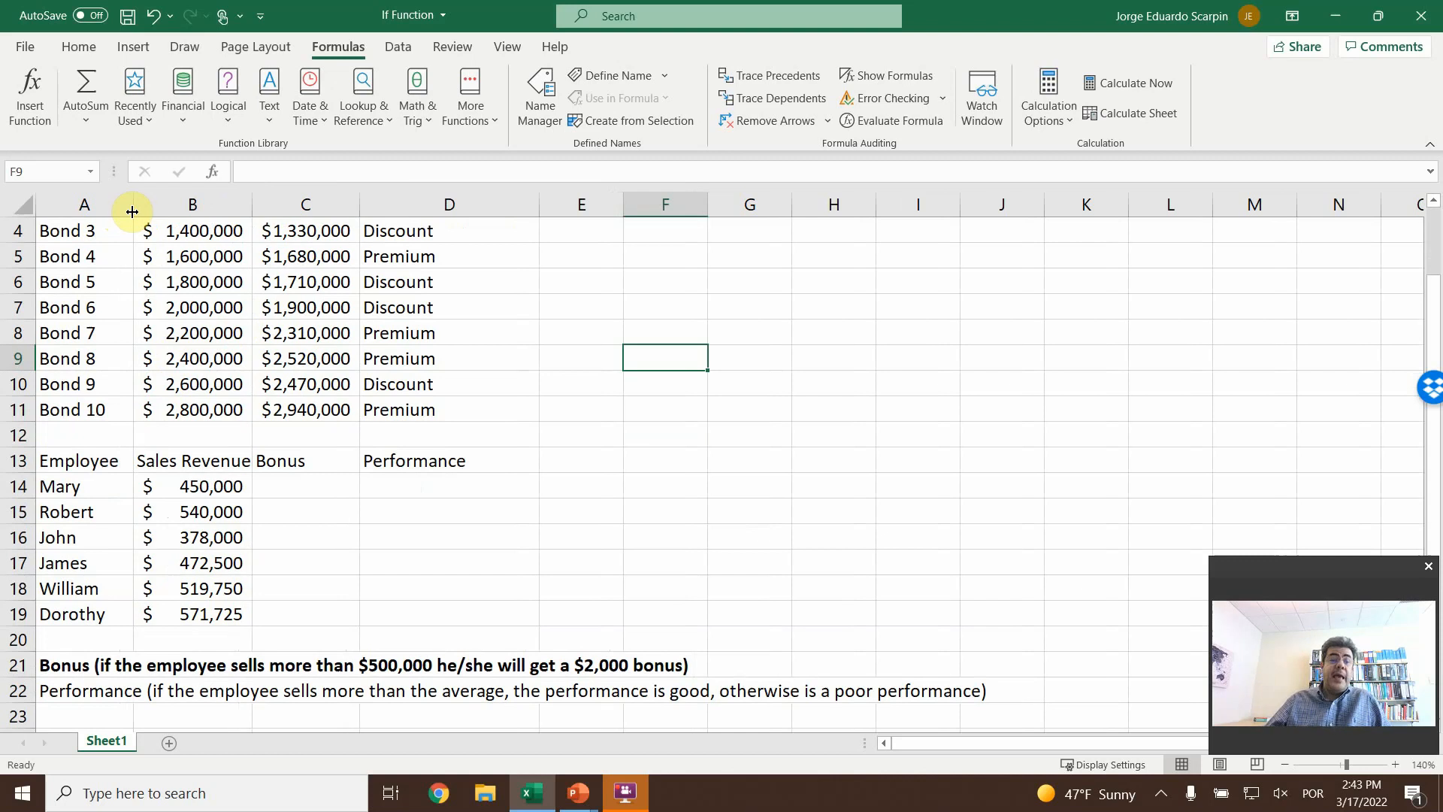
{"action": "left_click", "coordinate": [90, 695]}
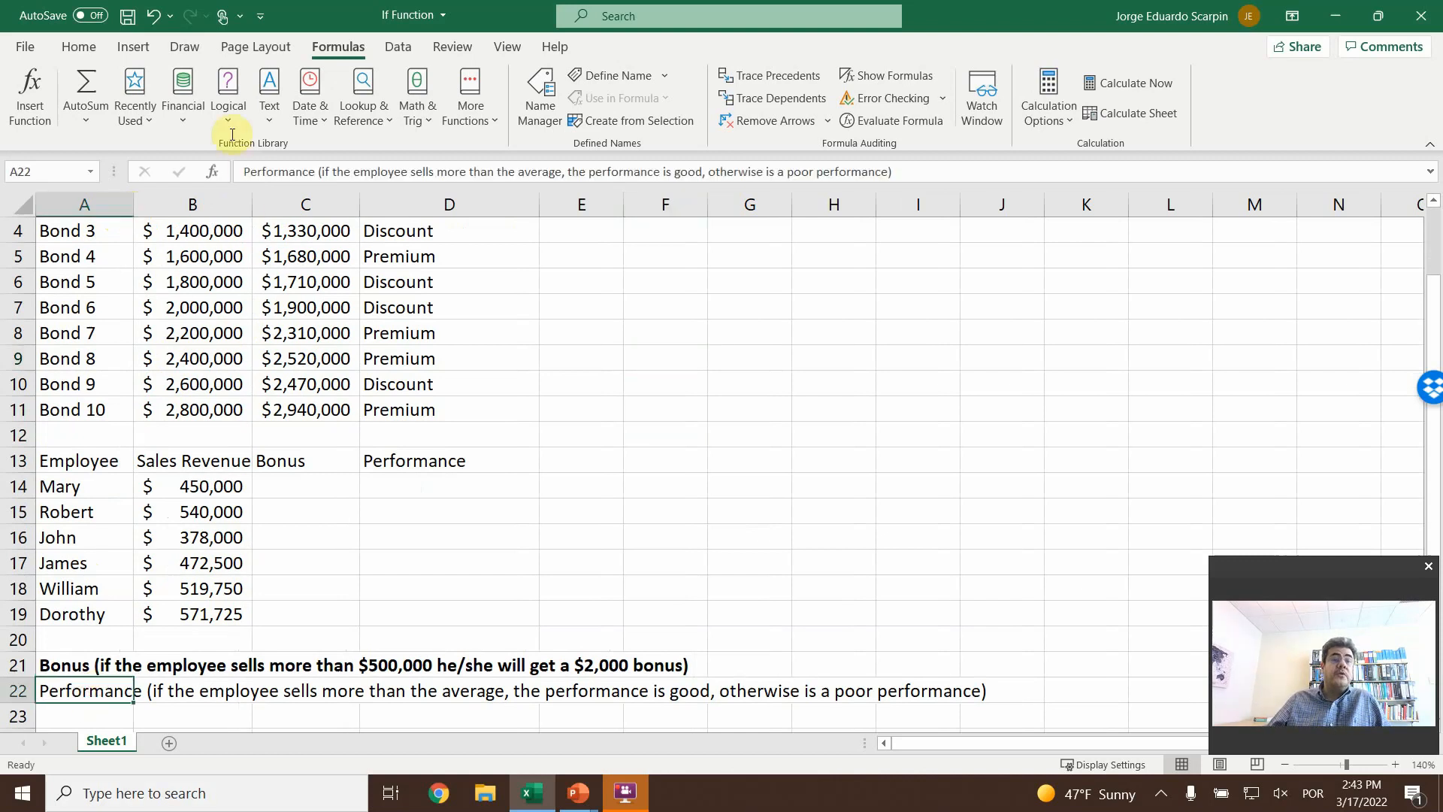
{"action": "left_click", "coordinate": [81, 47]}
{"action": "left_click", "coordinate": [170, 113]}
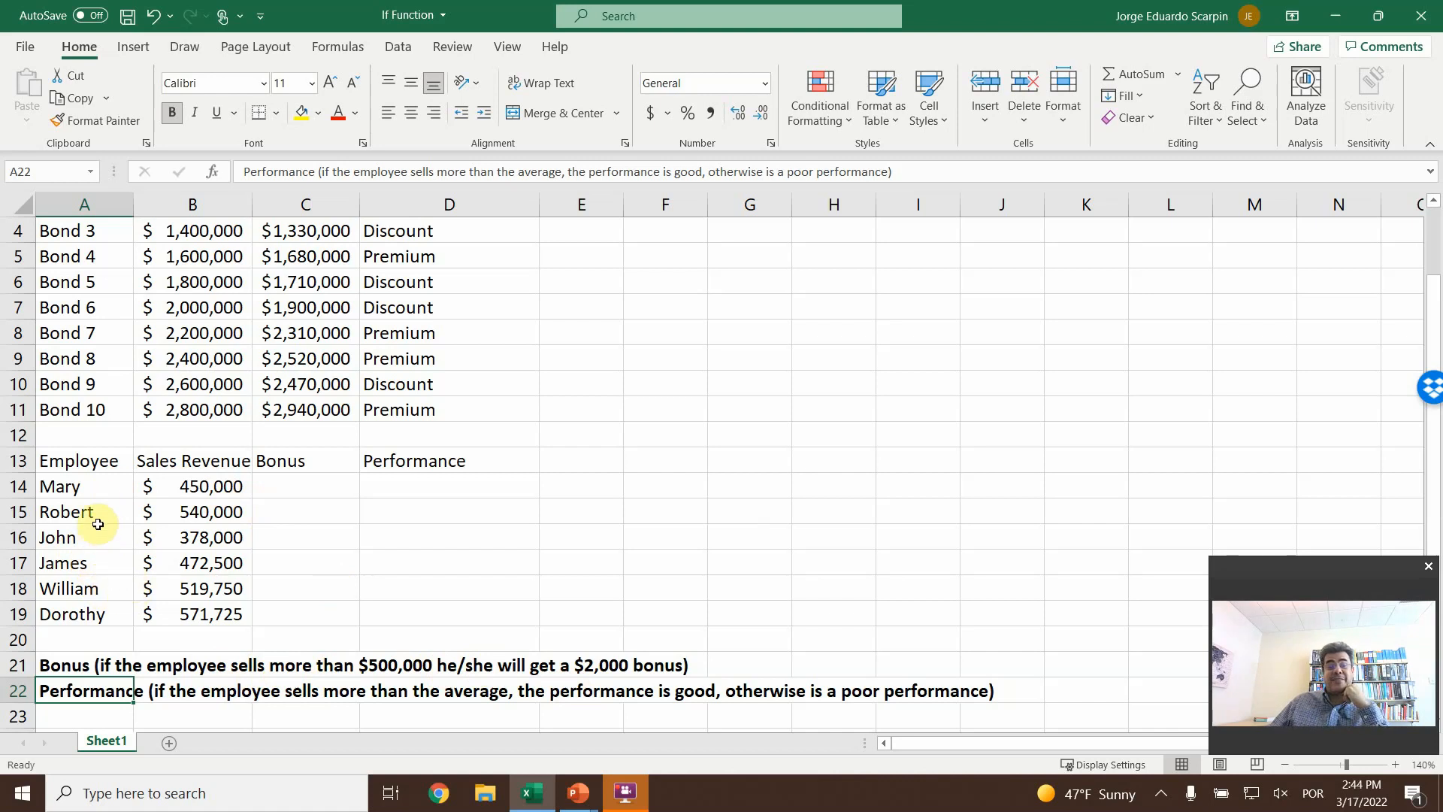
- Insert the IF function in C14, the first employee's Bonus cell
{"action": "left_click_drag", "start_coordinate": [99, 492], "coordinate": [92, 614]}
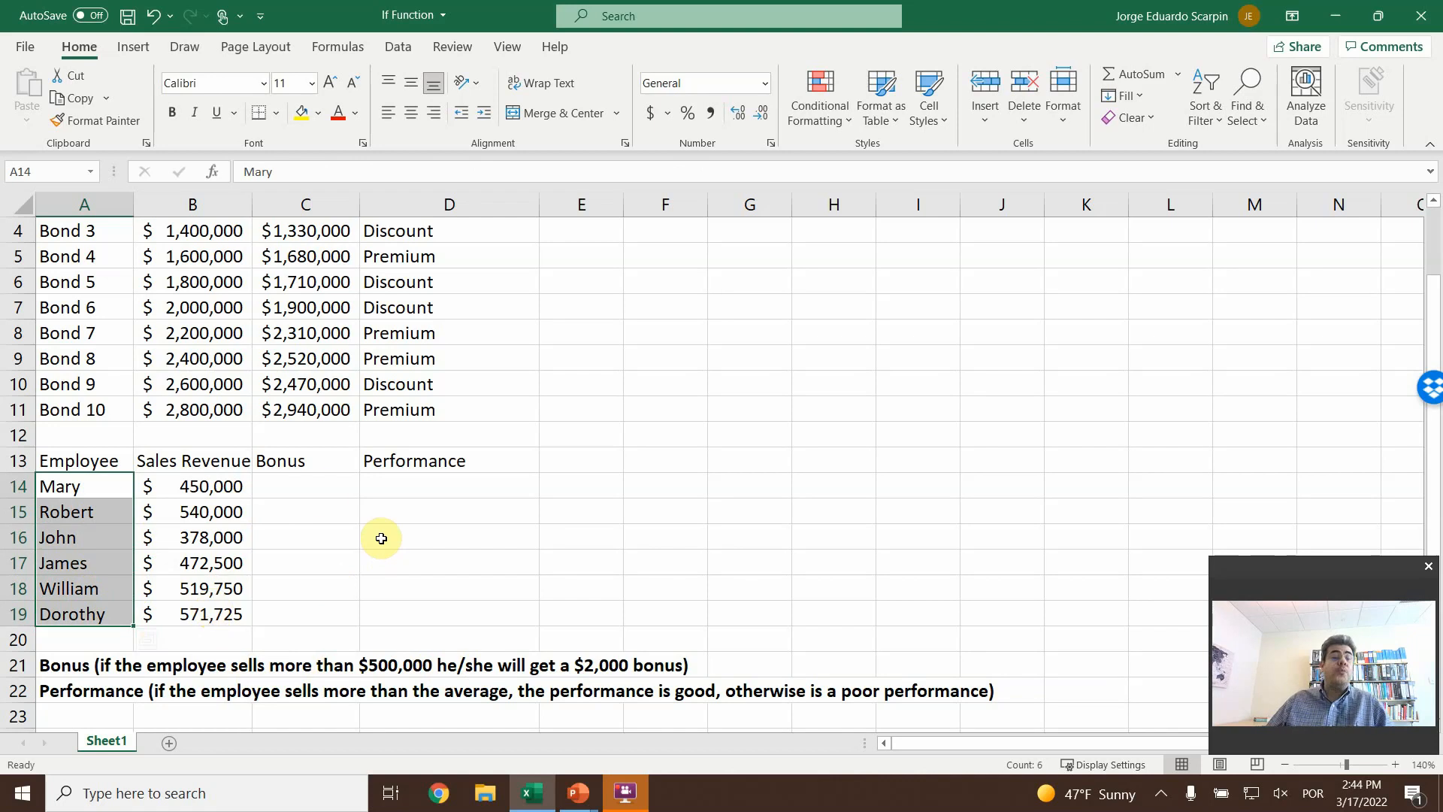
{"action": "left_click", "coordinate": [319, 486]}
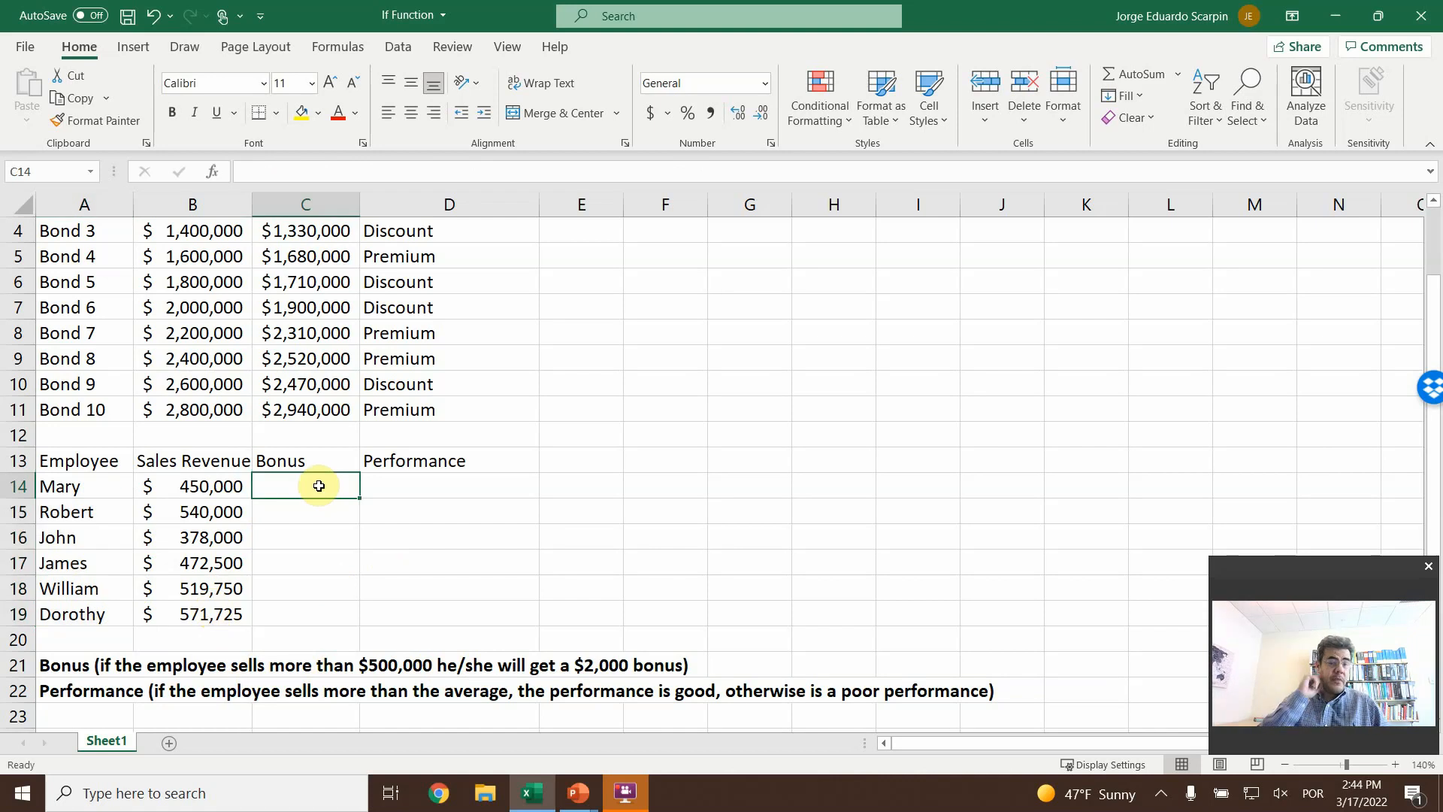
{"action": "left_click", "coordinate": [333, 50]}
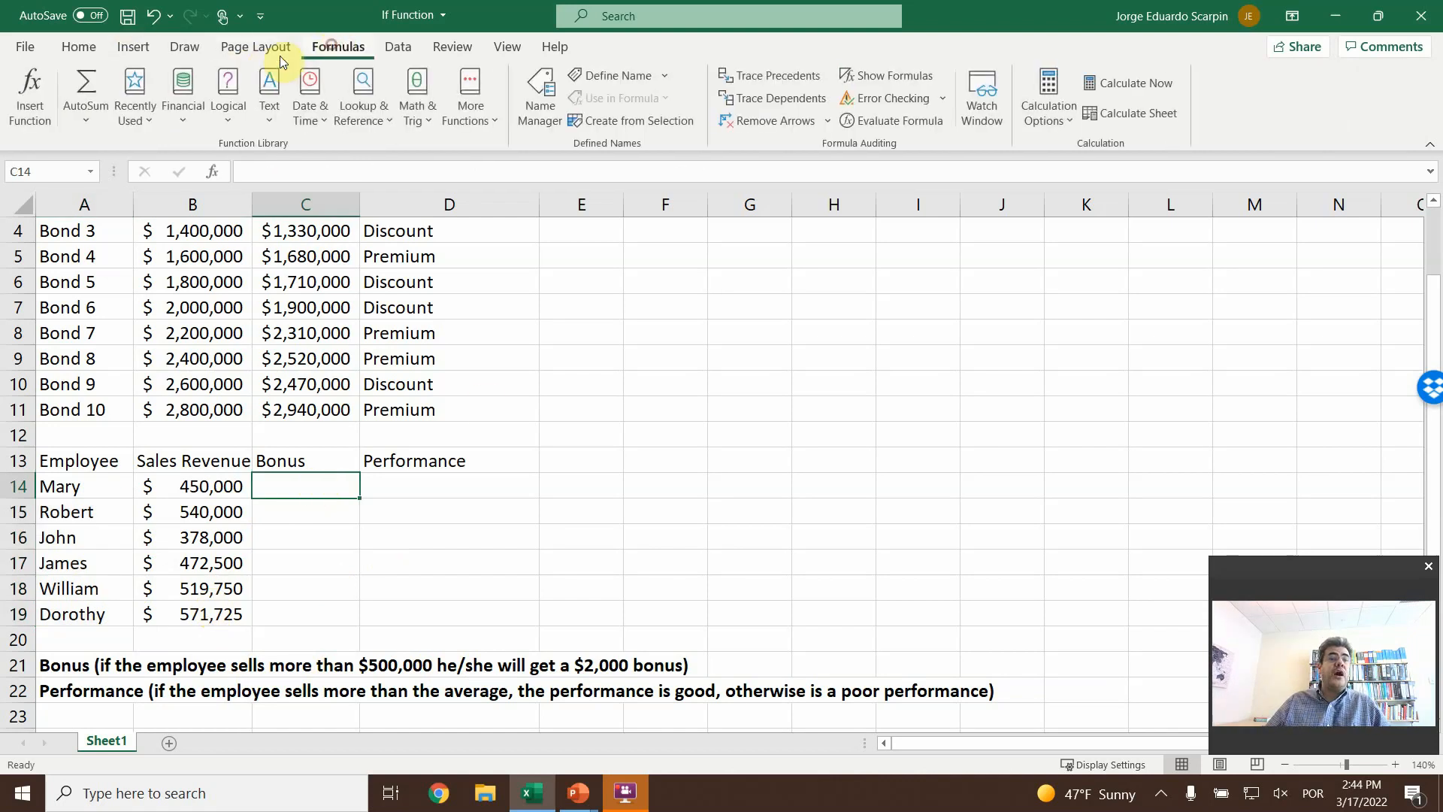
{"action": "left_click", "coordinate": [23, 92]}
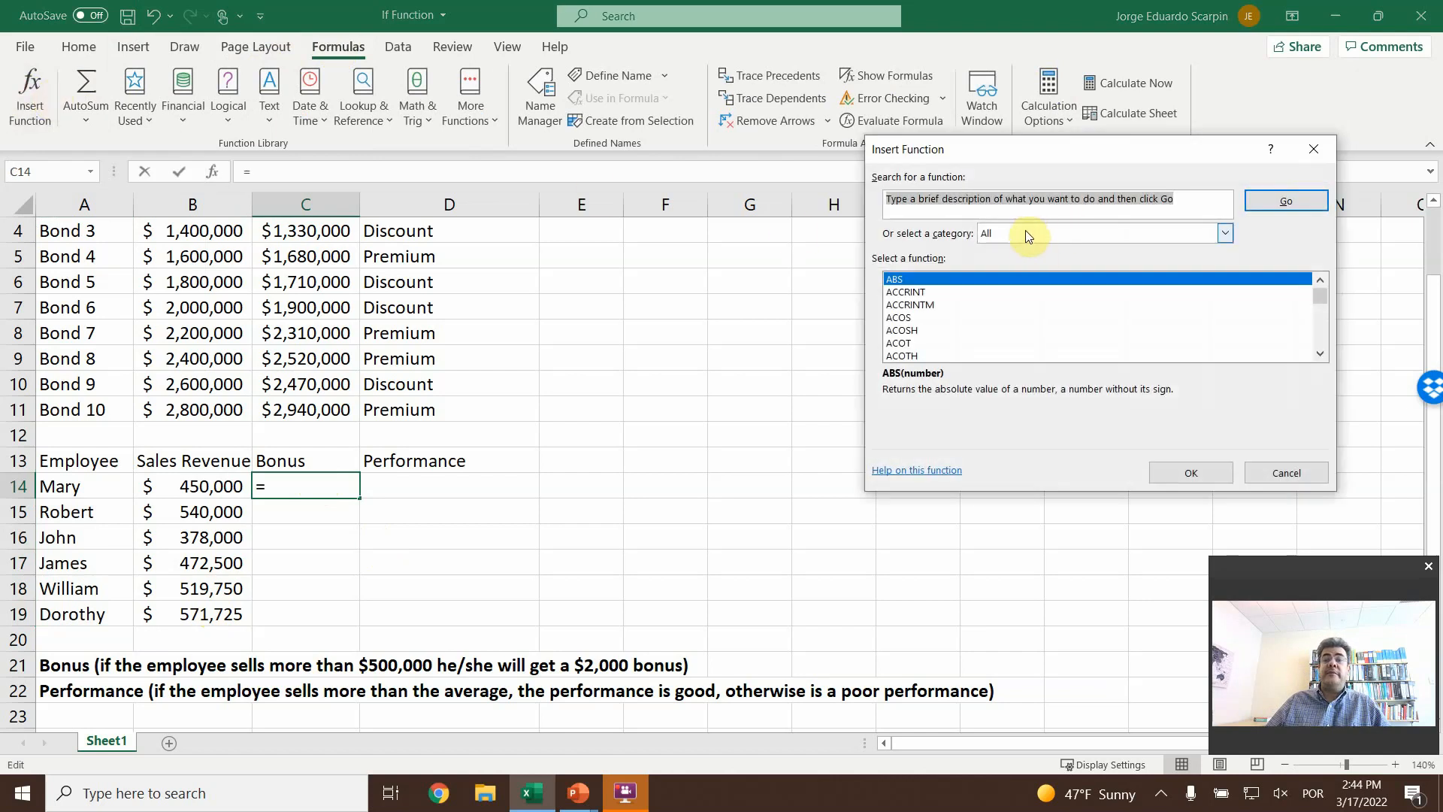
{"action": "left_click", "coordinate": [971, 306]}
{"action": "key", "text": "i"}
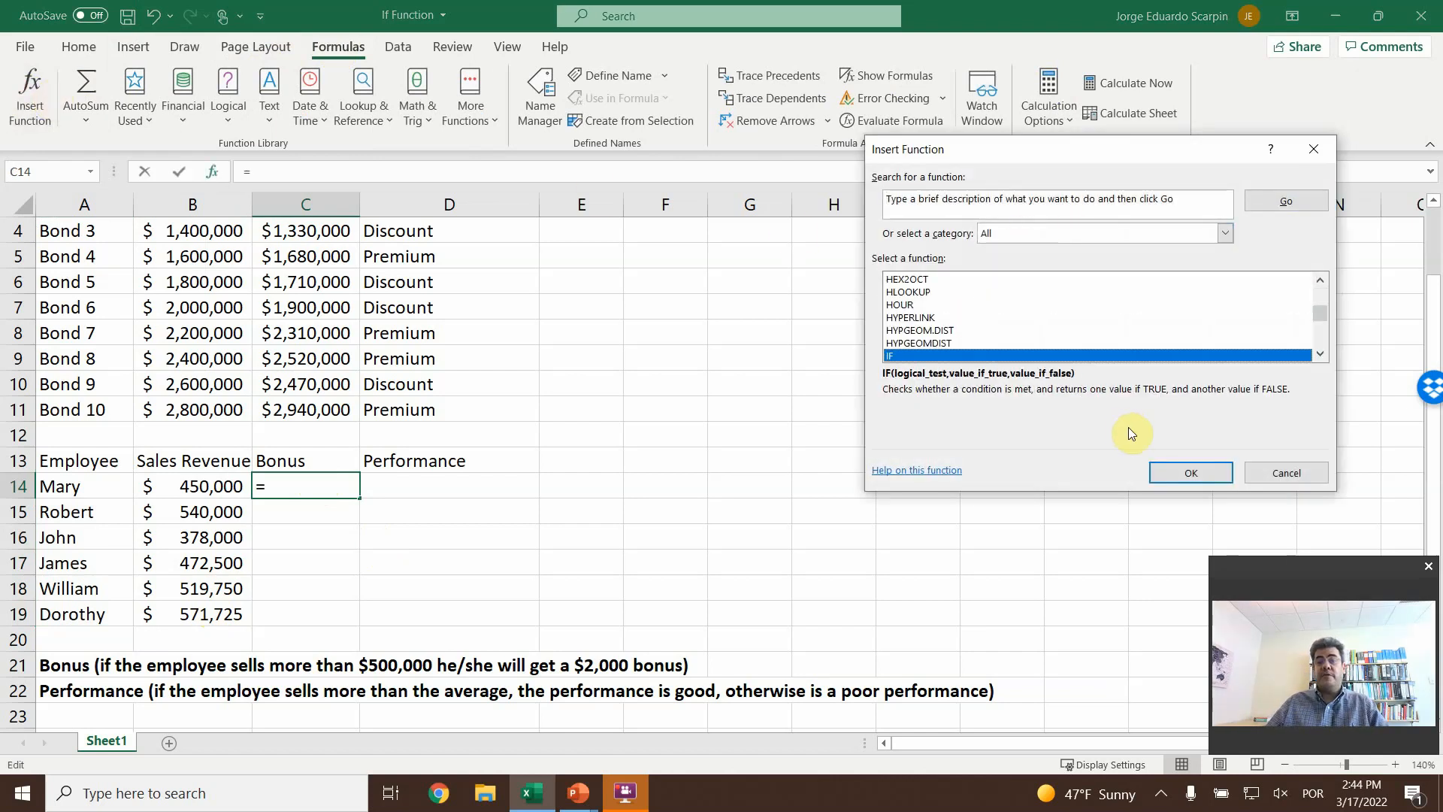
{"action": "left_click", "coordinate": [1174, 474]}
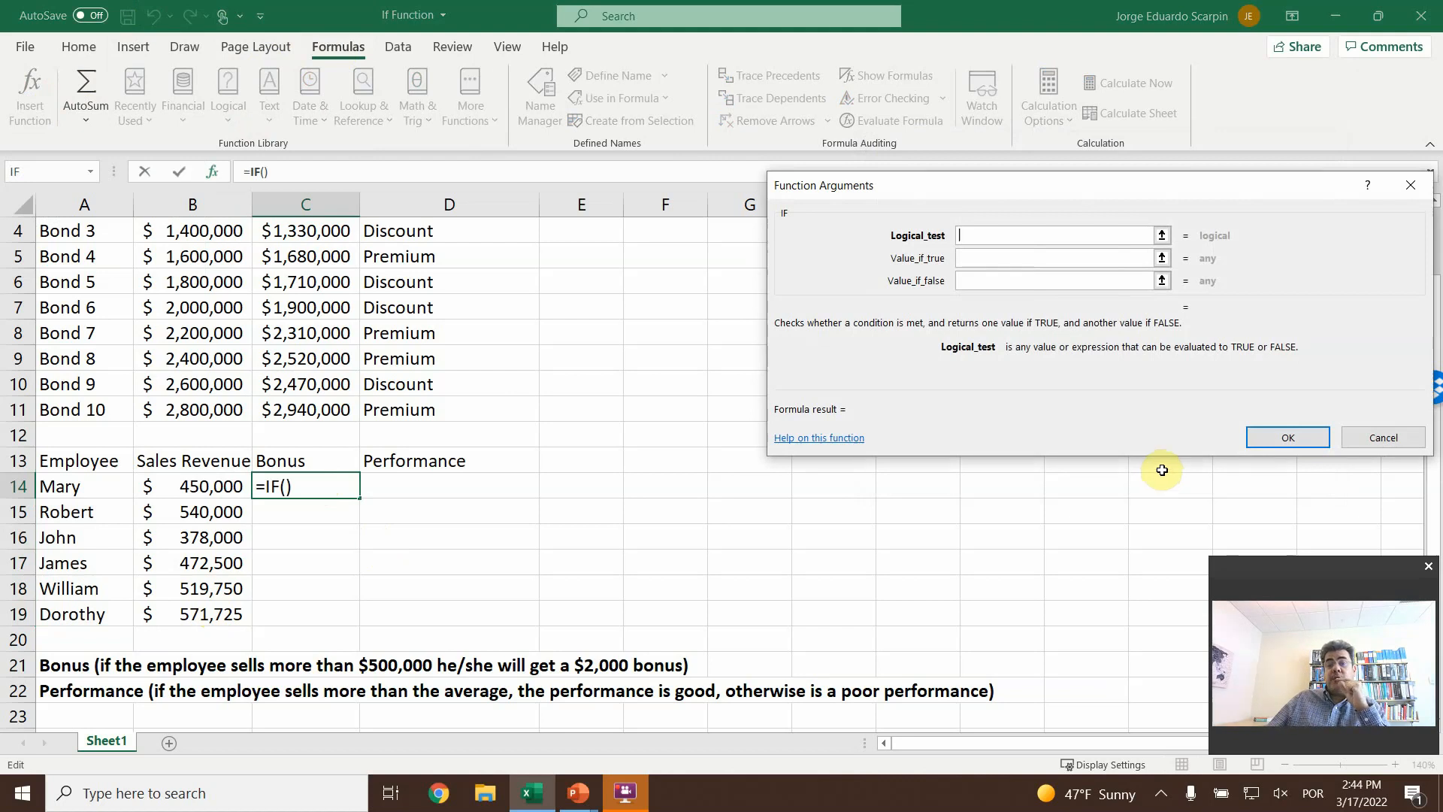
- Make the IF in C14 test B14>500000, returning 2000 when true and 0 when false, and enter the formula
{"action": "left_click", "coordinate": [205, 486]}
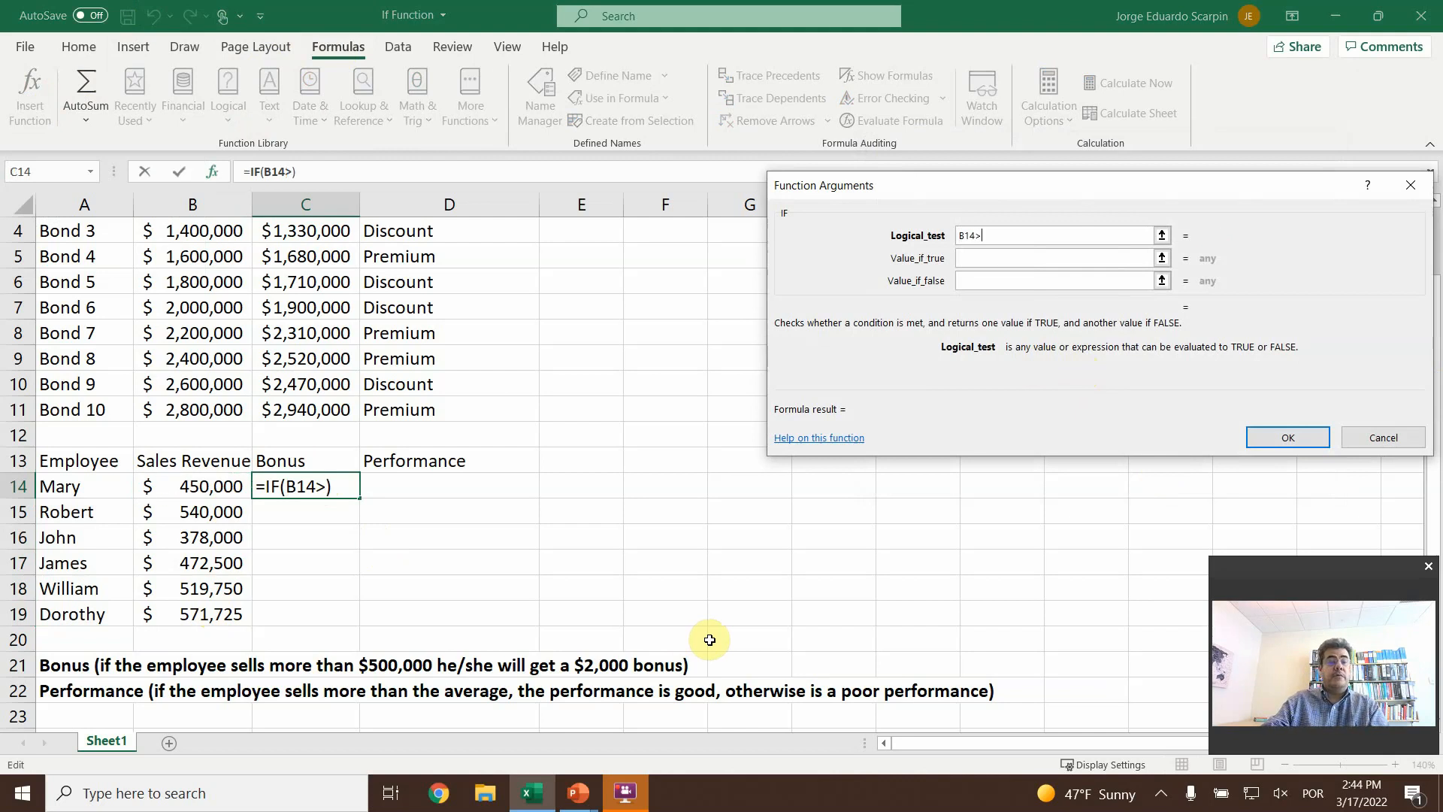
{"action": "type", "text": "500"}
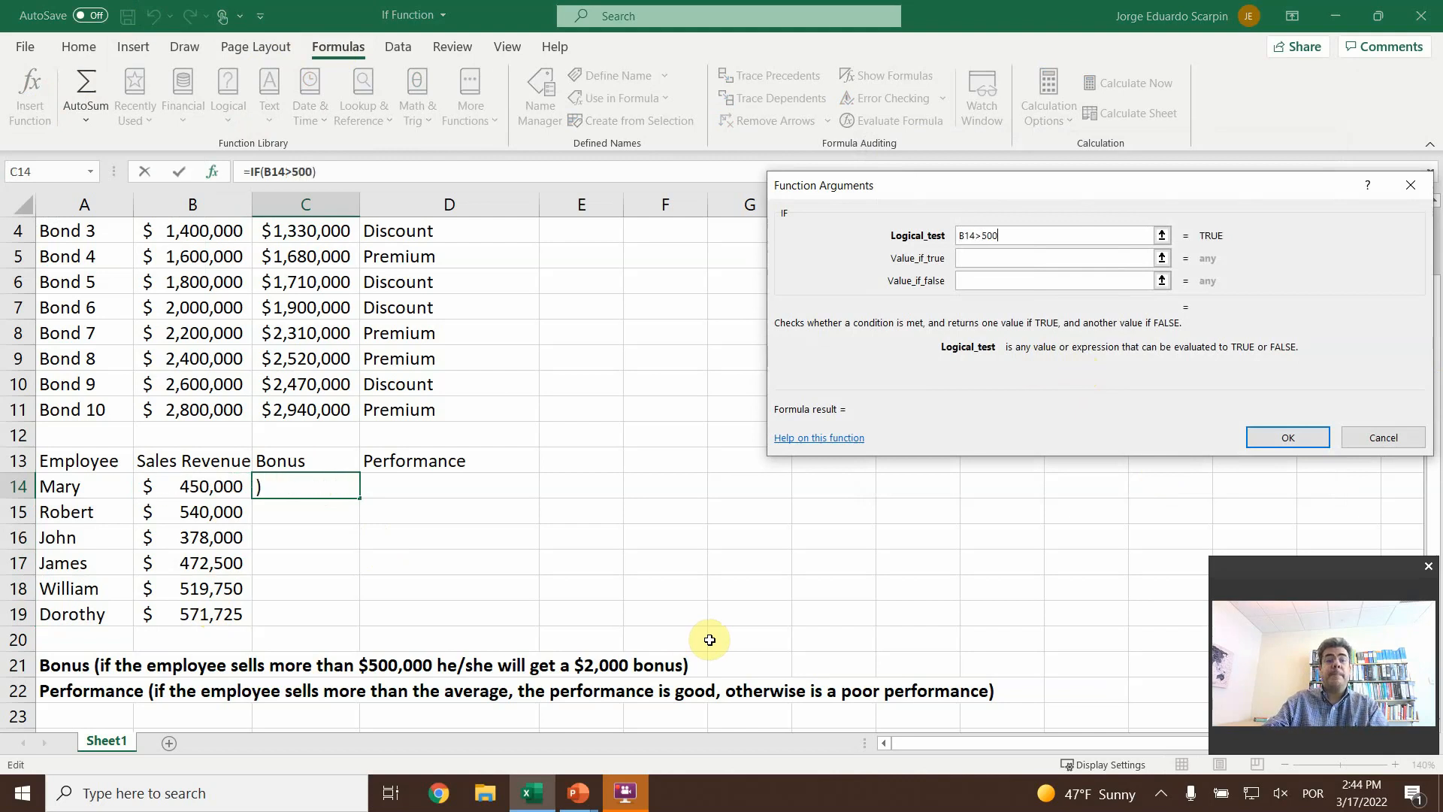
{"action": "type", "text": "000"}
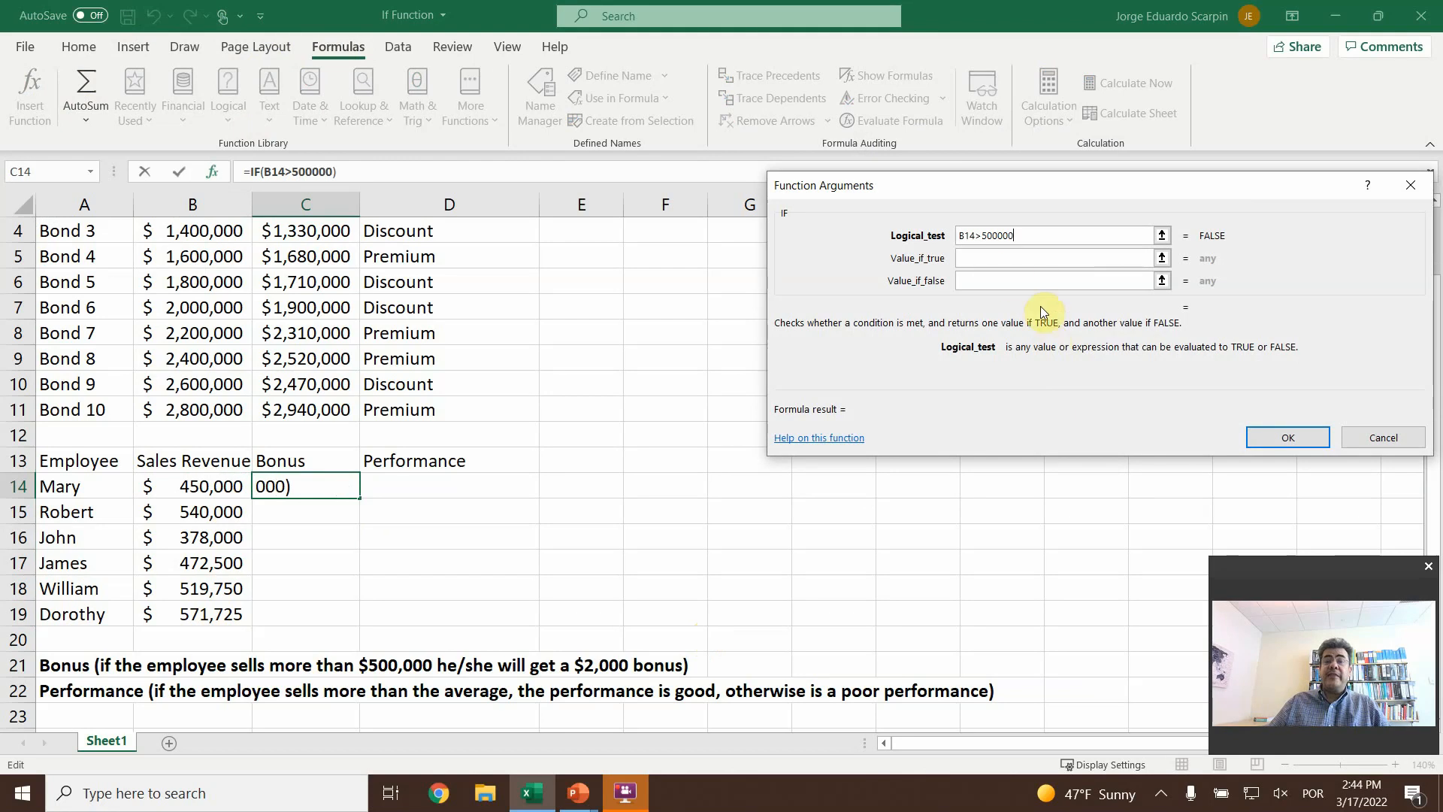
{"action": "left_click", "coordinate": [1003, 259]}
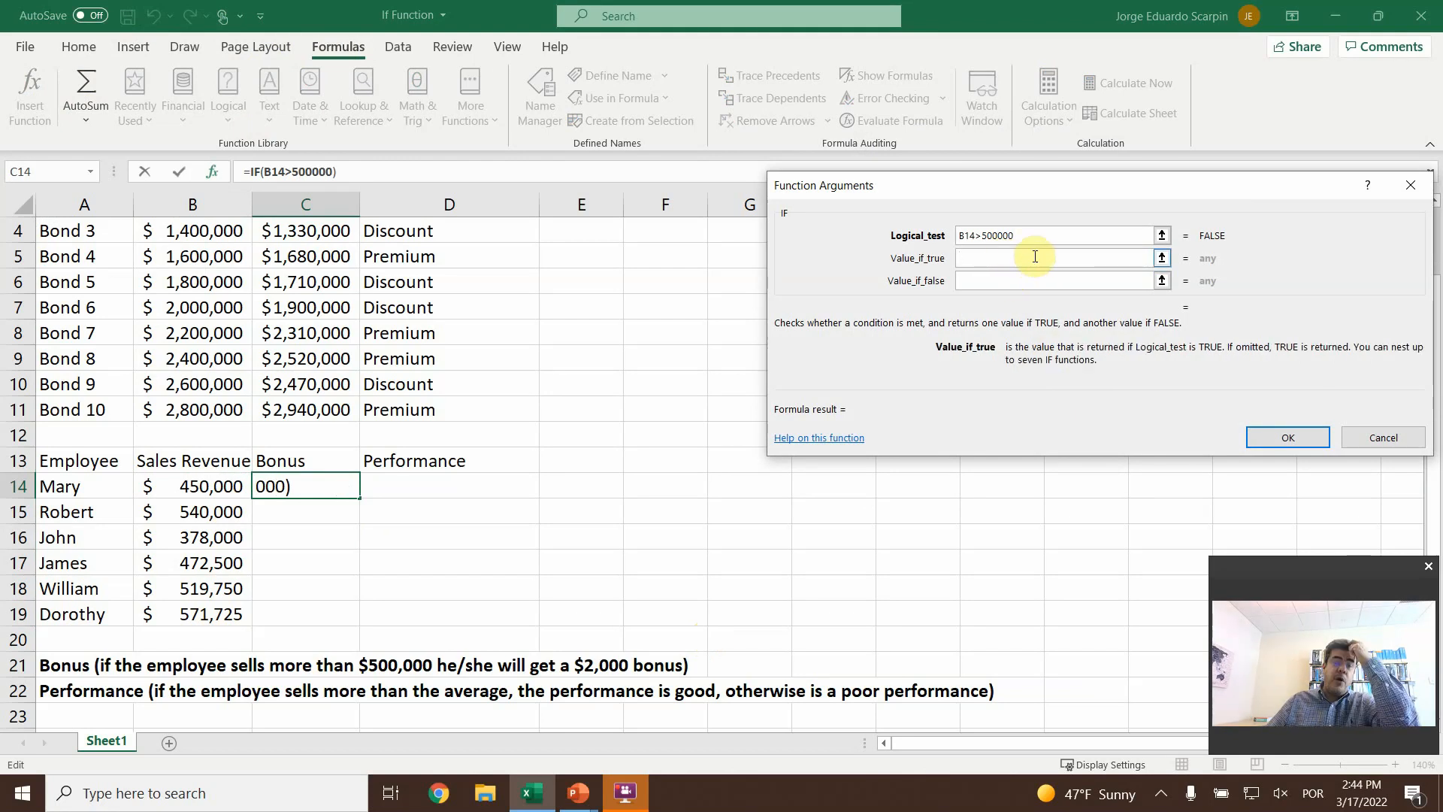
{"action": "type", "text": "2000"}
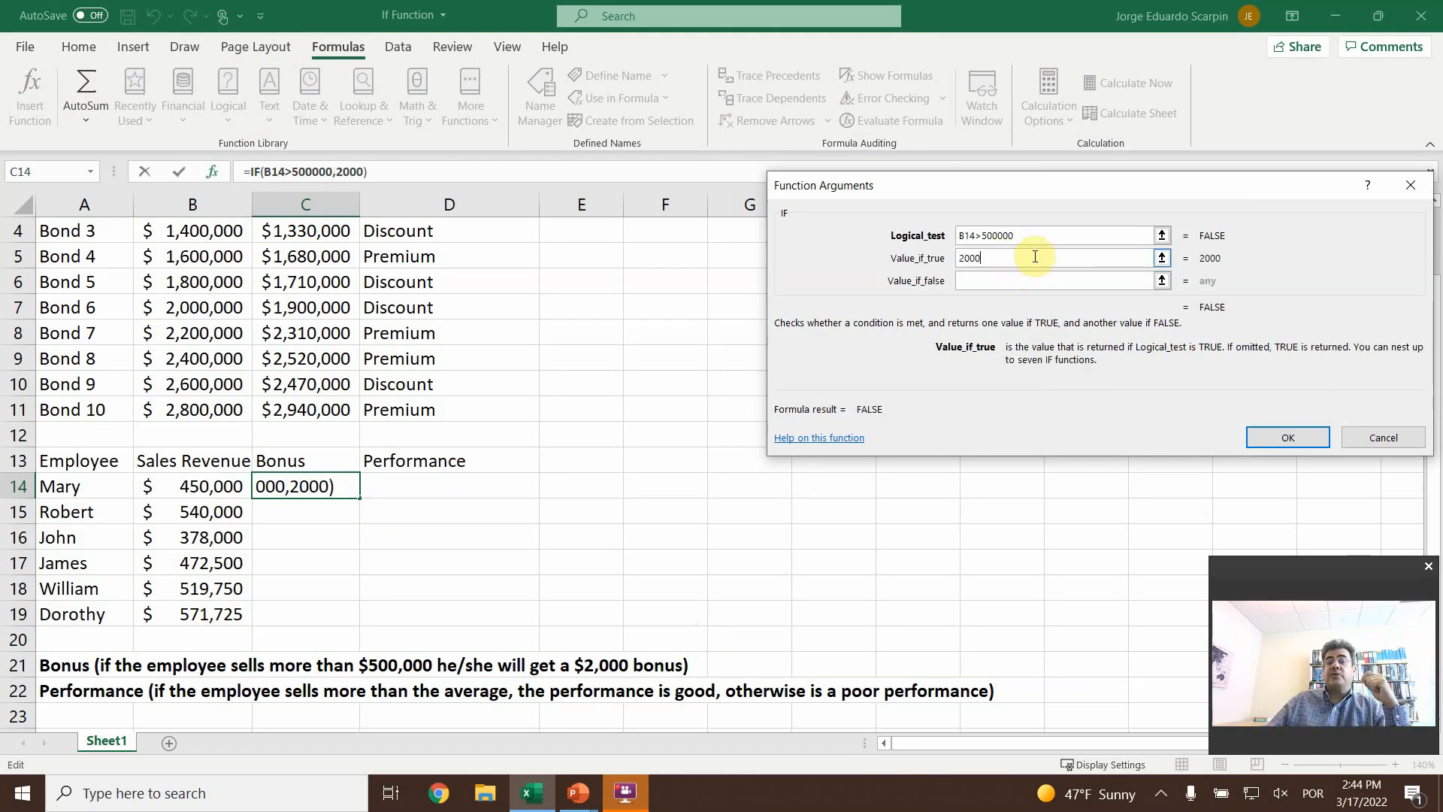
{"action": "left_click", "coordinate": [984, 281]}
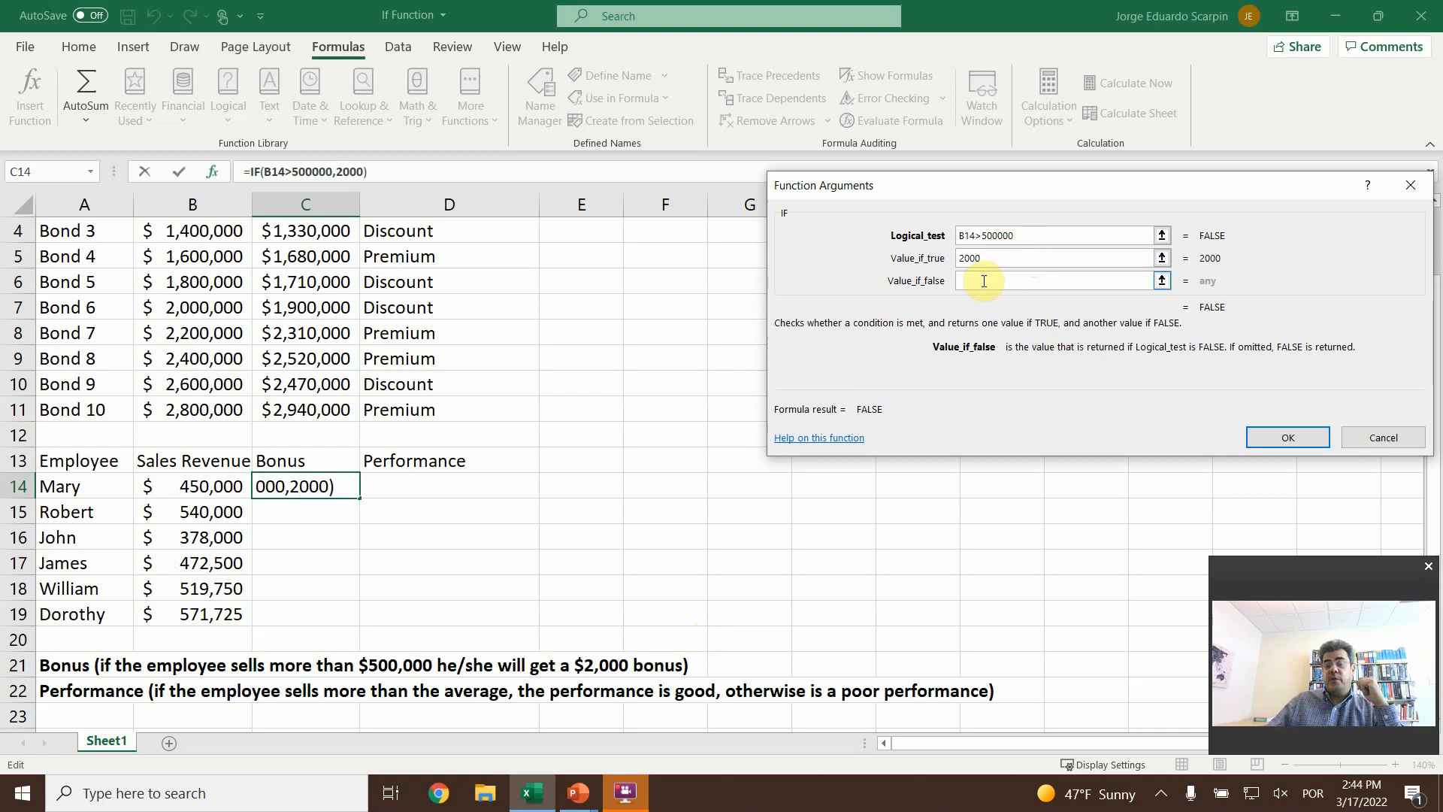
{"action": "type", "text": "0"}
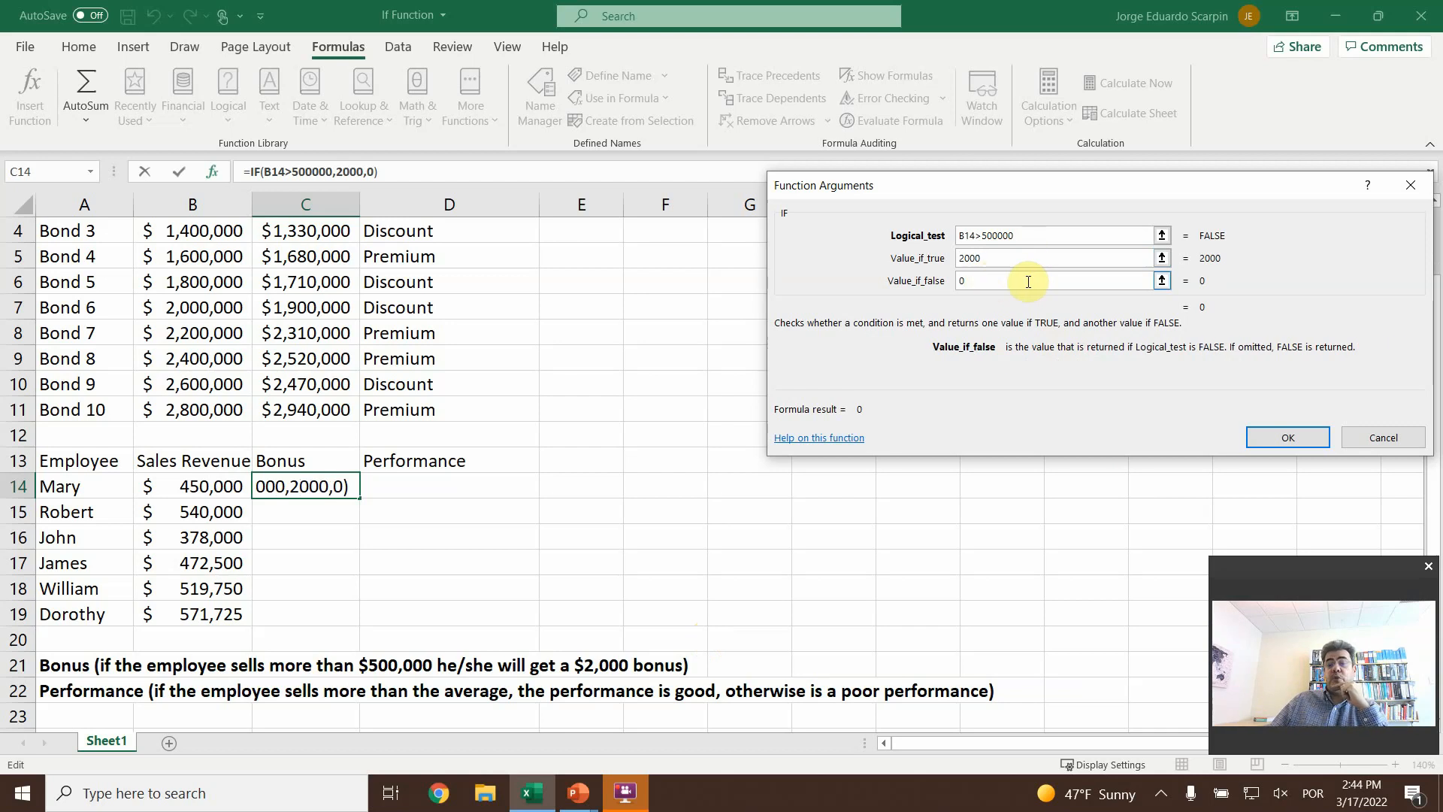
{"action": "left_click", "coordinate": [1301, 442]}
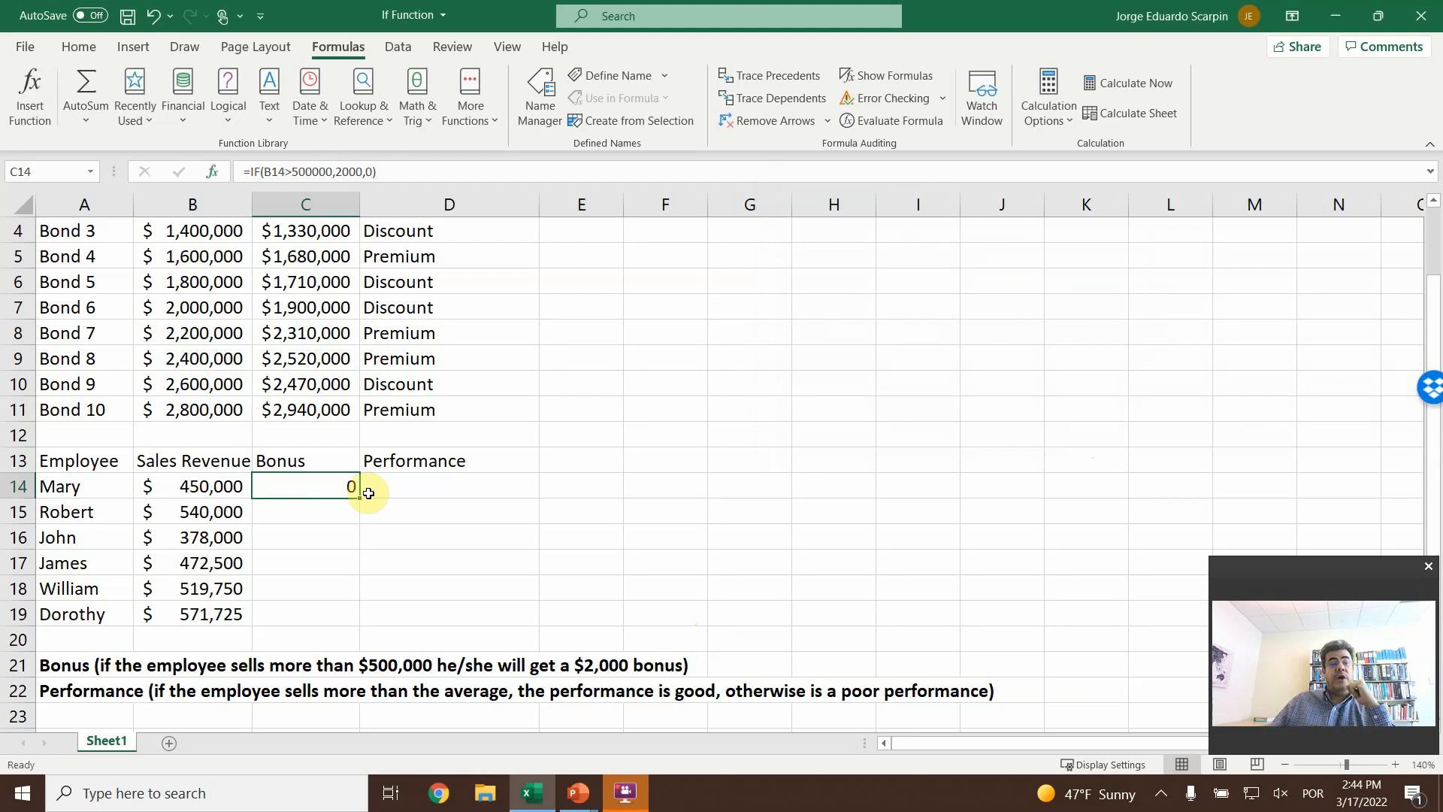
- Copy the bonus formula from C14 down through C19 for all six employees and check the copied cells
{"action": "left_click_drag", "start_coordinate": [360, 498], "coordinate": [336, 626]}
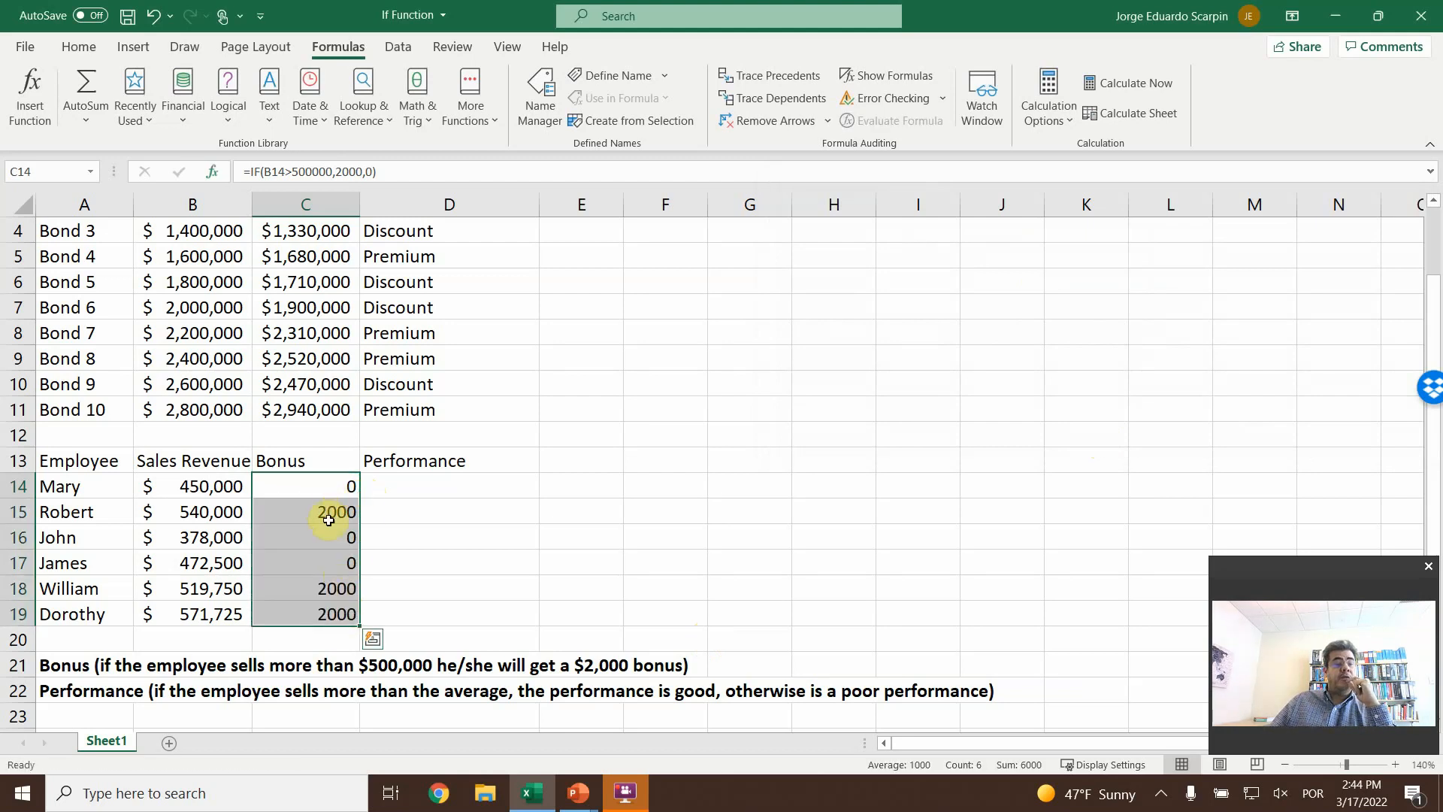
{"action": "left_click", "coordinate": [322, 537]}
{"action": "left_click", "coordinate": [319, 564]}
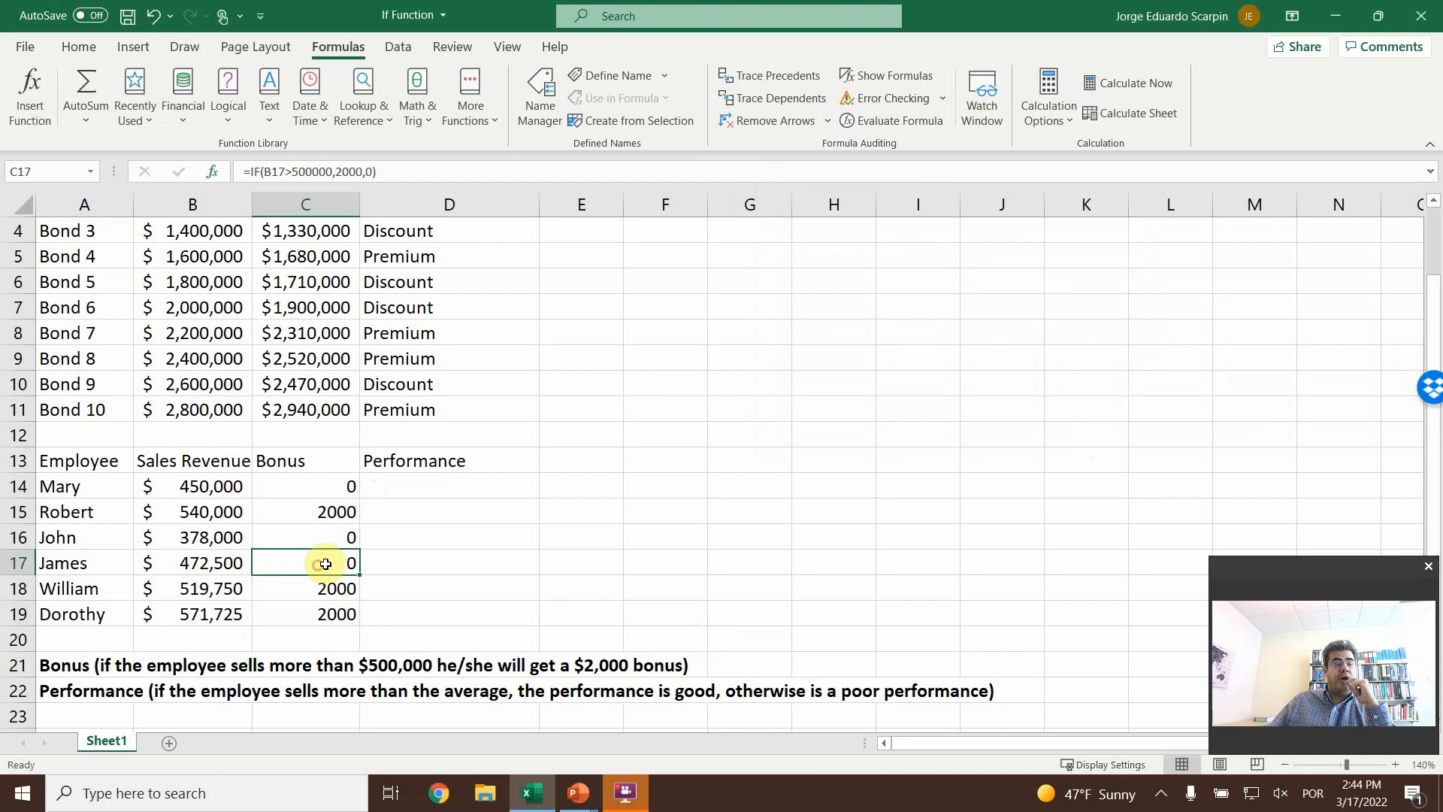
{"action": "left_click", "coordinate": [337, 590]}
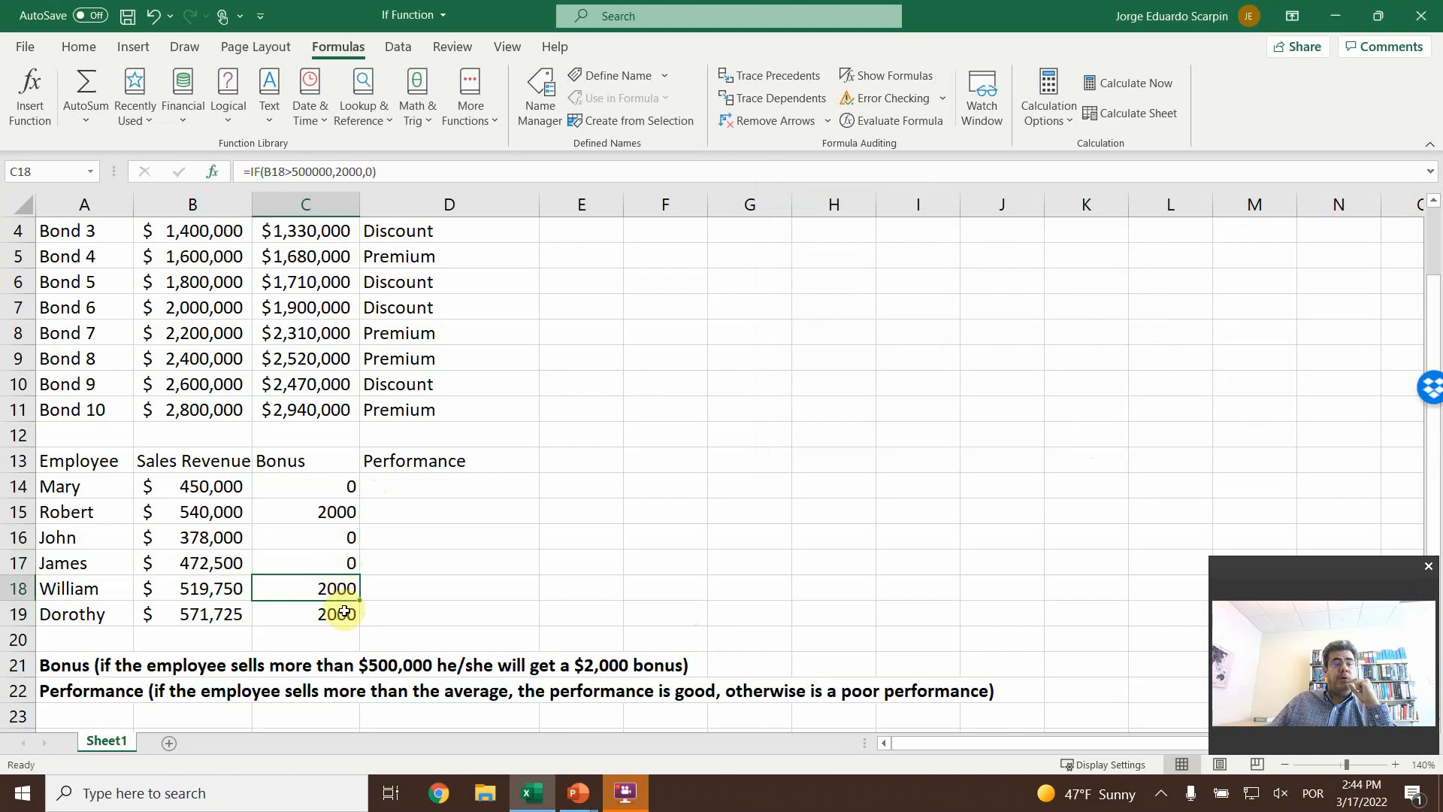
{"action": "left_click", "coordinate": [338, 616]}
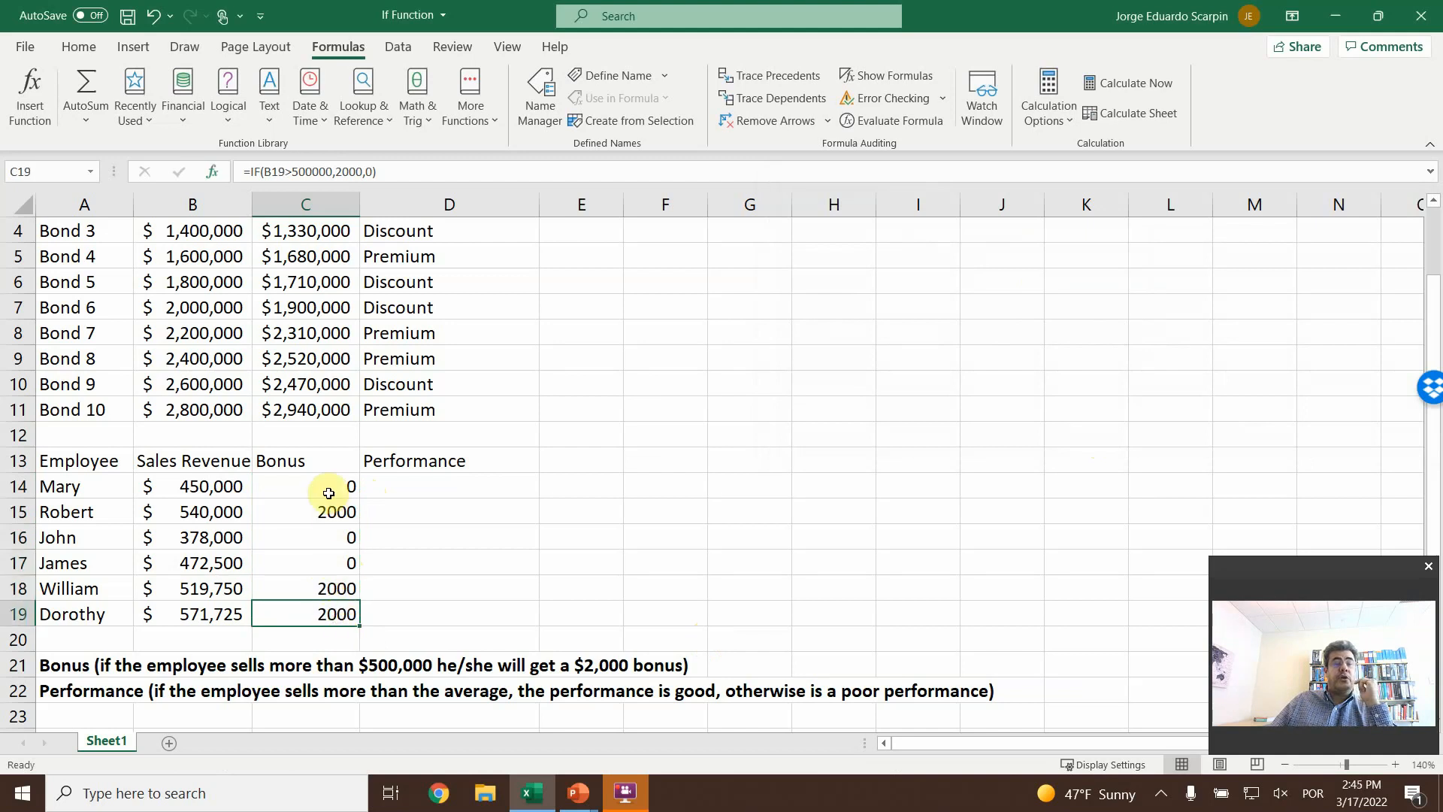
{"action": "left_click_drag", "start_coordinate": [329, 493], "coordinate": [339, 612]}
- Copy the currency formatting of B14 onto the bonus cells C14:C19 with Format Painter
{"action": "left_click", "coordinate": [219, 490]}
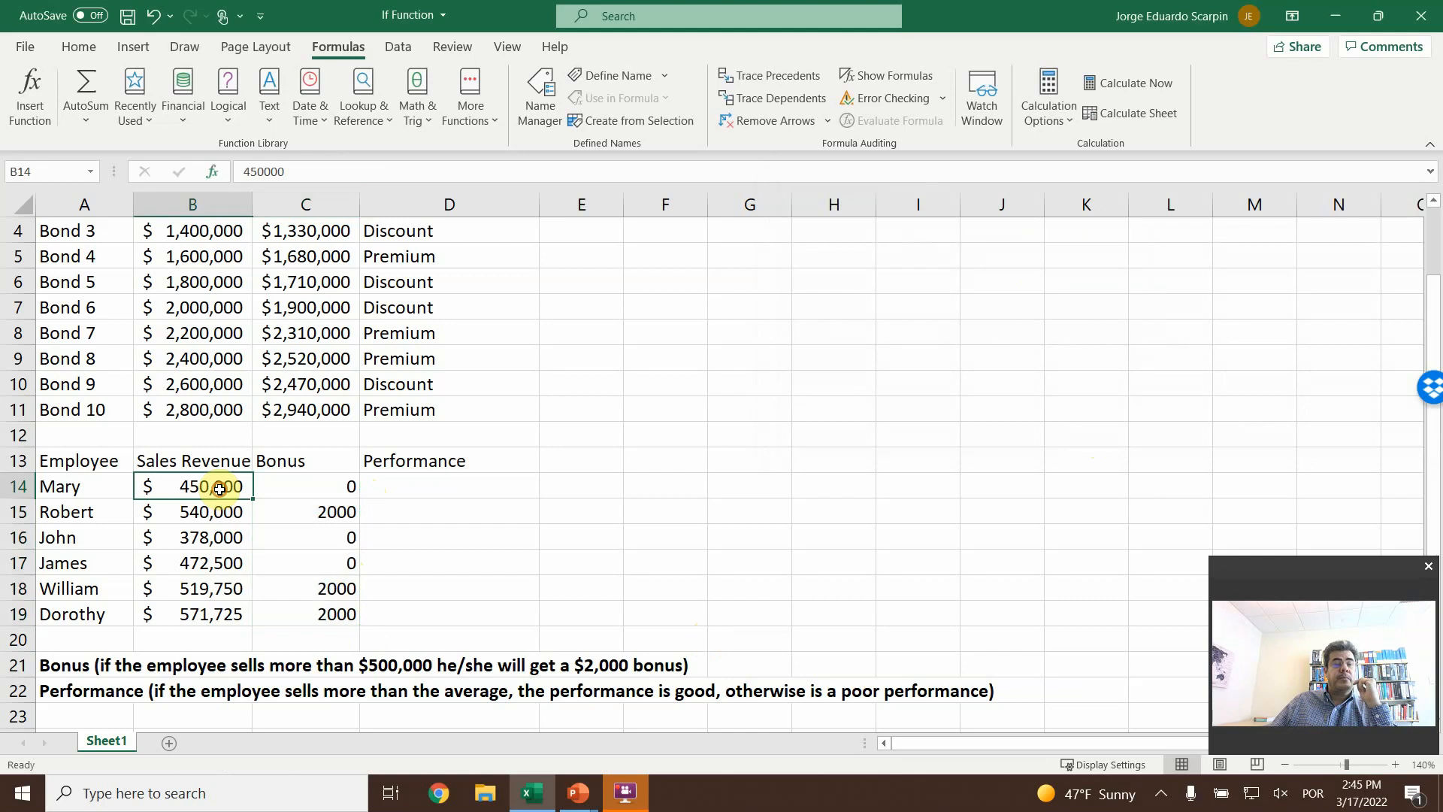
{"action": "left_click", "coordinate": [78, 46]}
{"action": "left_click", "coordinate": [90, 120]}
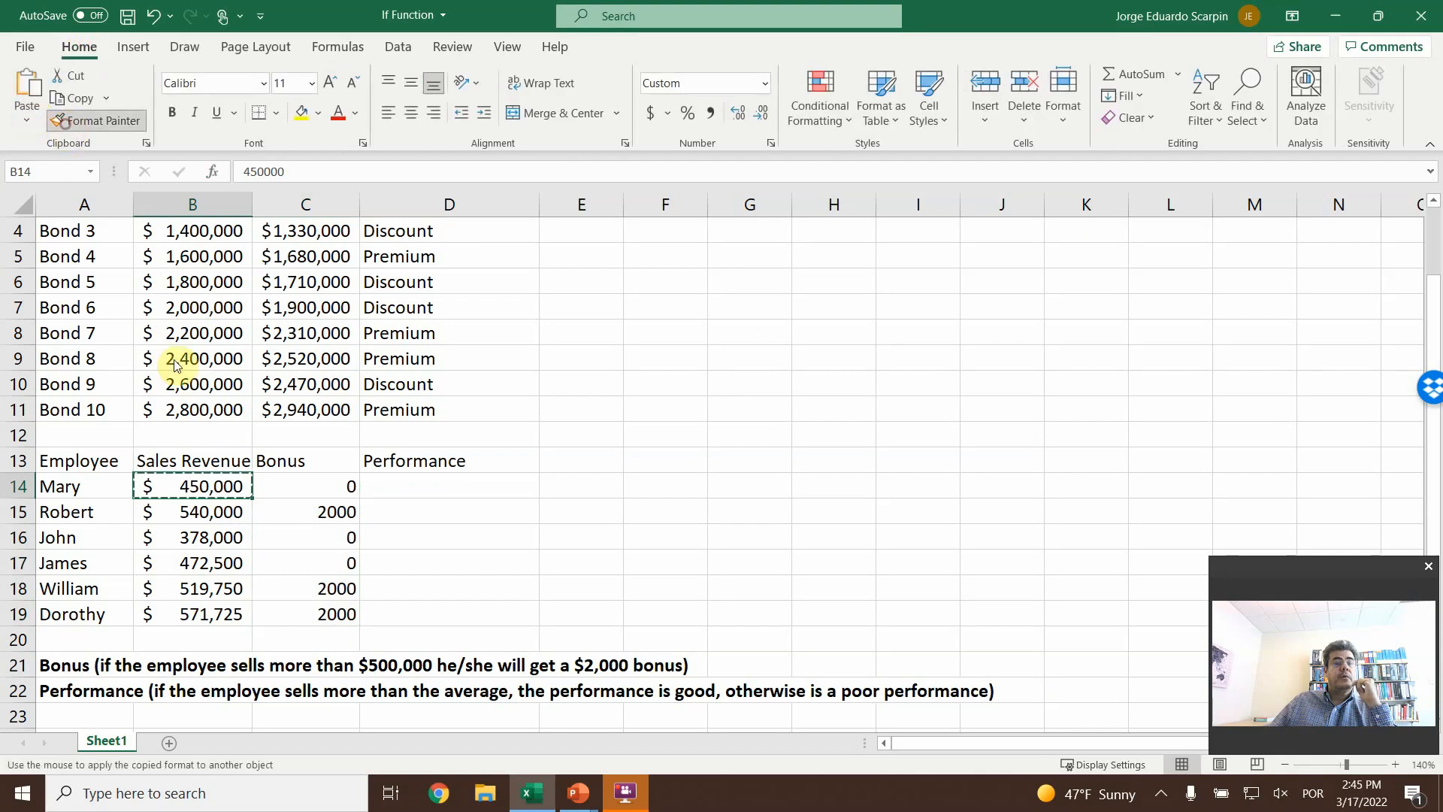
{"action": "left_click_drag", "start_coordinate": [338, 482], "coordinate": [338, 613]}
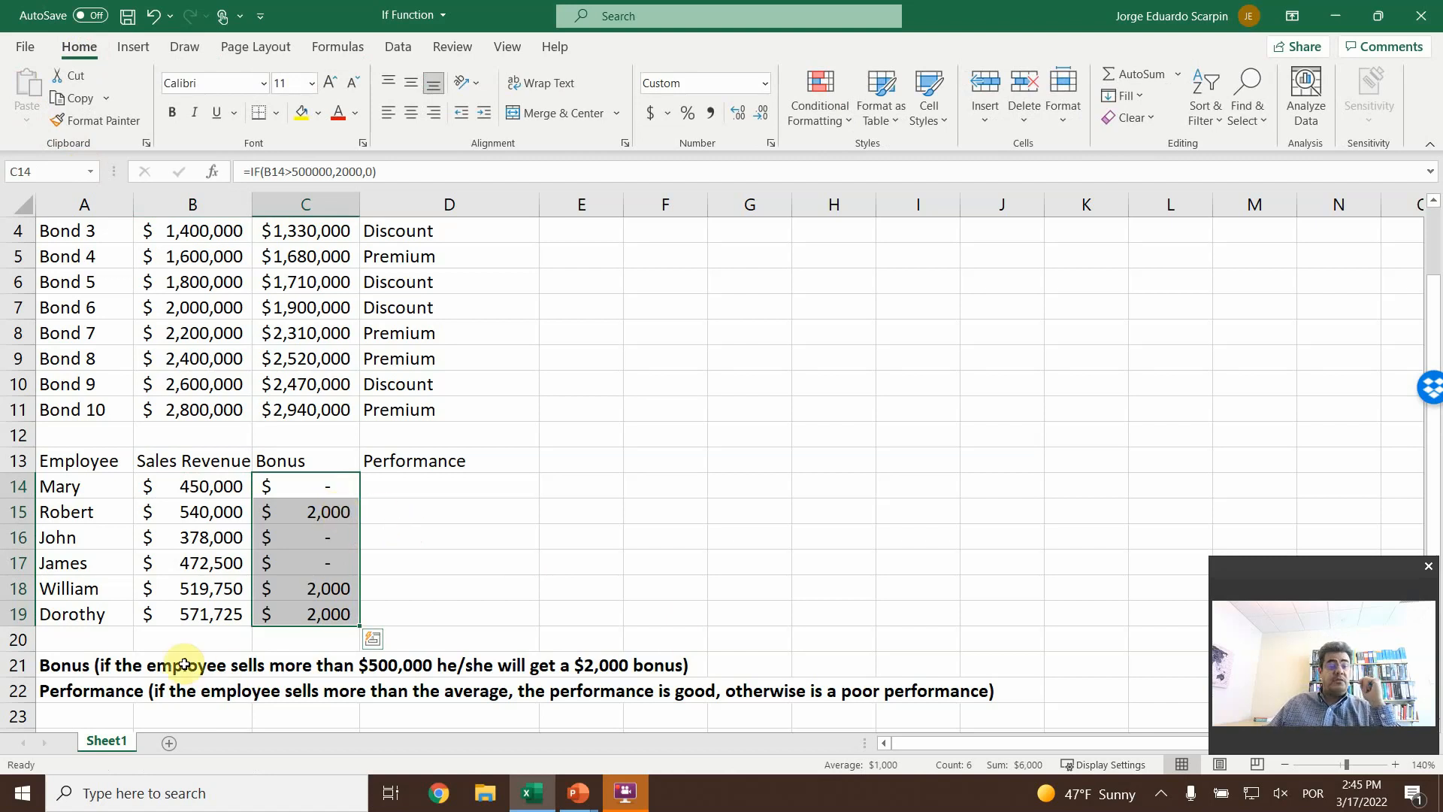
- Extend the bonus rule in A21 with "+ 1% of the sales revenue" before the closing parenthesis
{"action": "double_click", "coordinate": [668, 665]}
{"action": "left_click", "coordinate": [129, 665]}
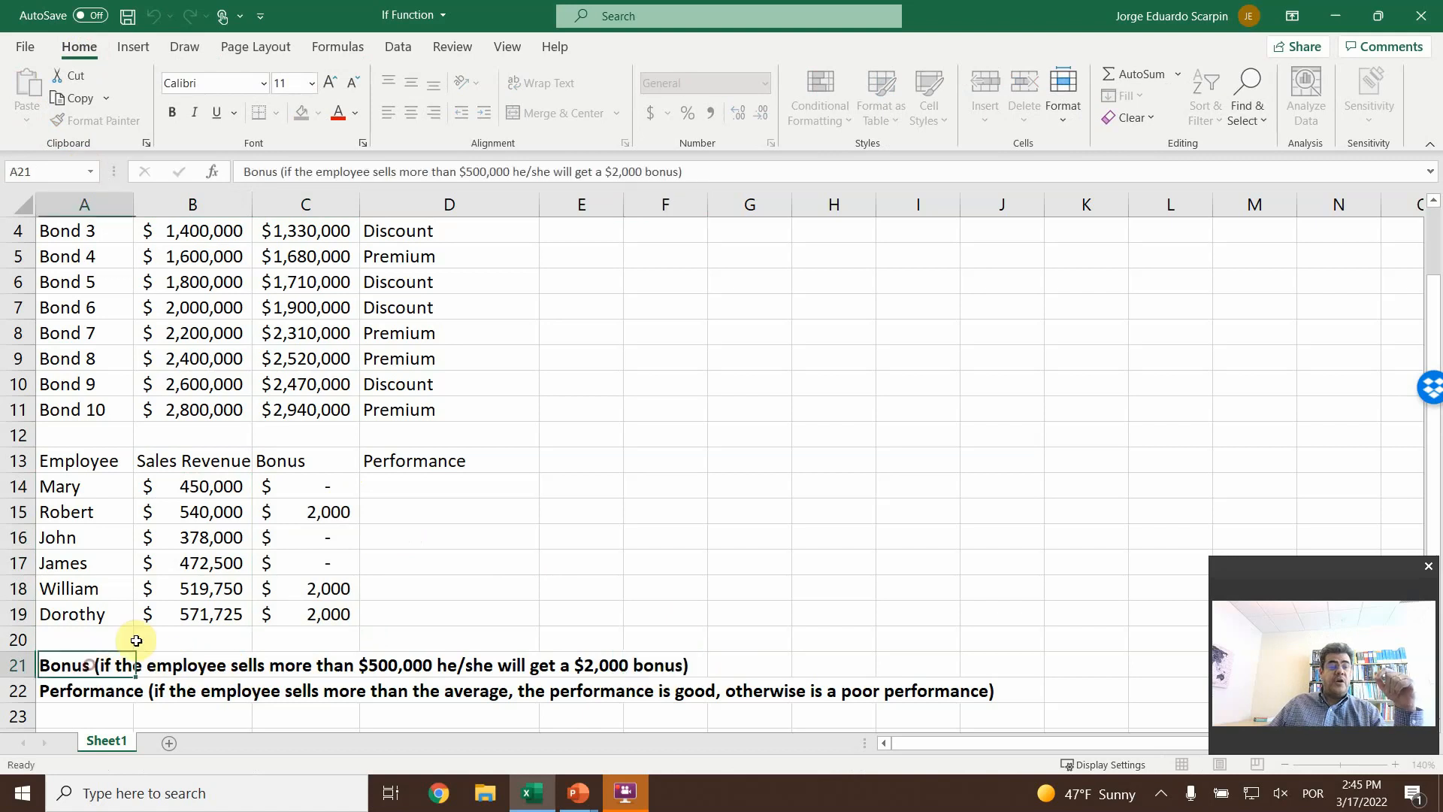
{"action": "left_click", "coordinate": [746, 179]}
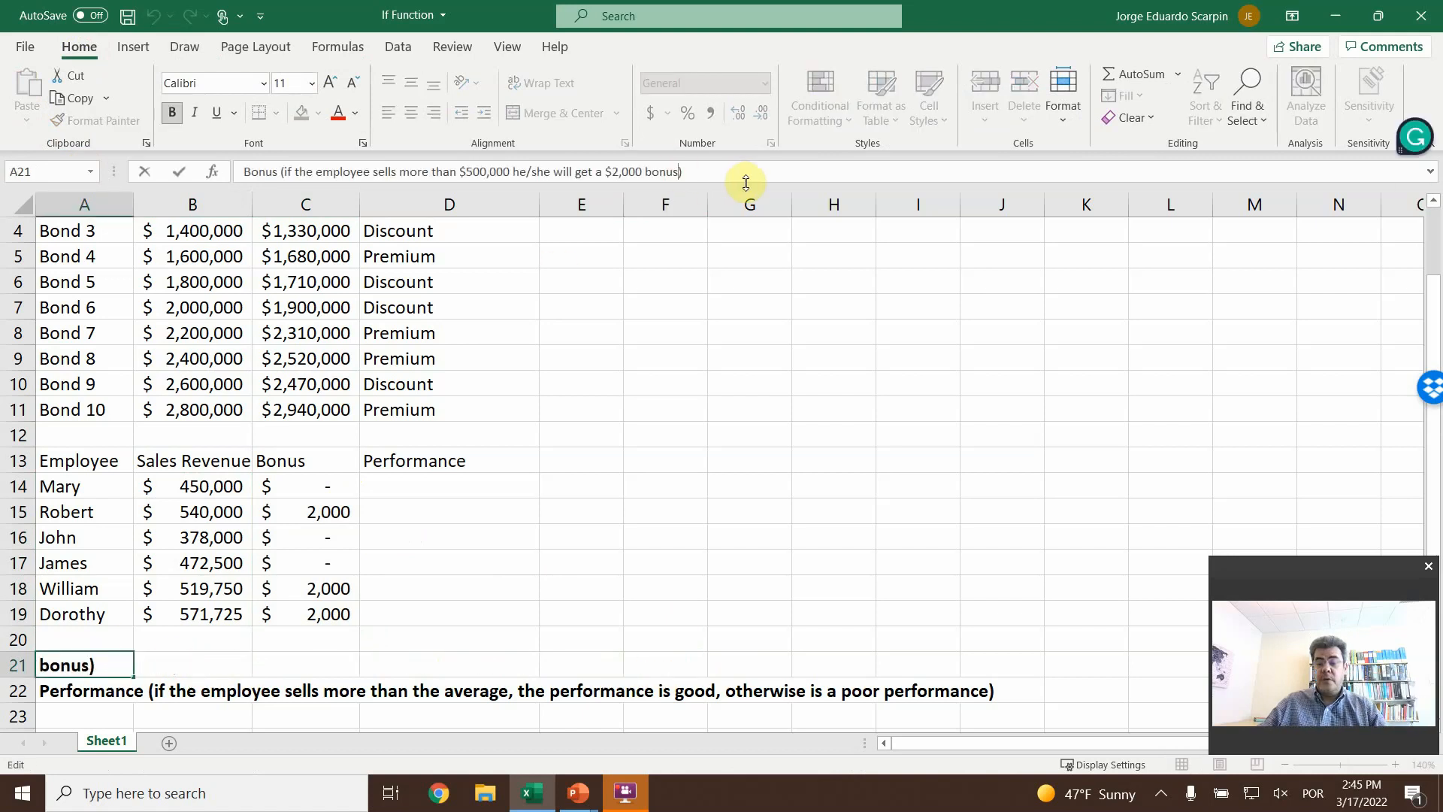
{"action": "type", "text": "+ 1"}
{"action": "type", "text": "% of the "}
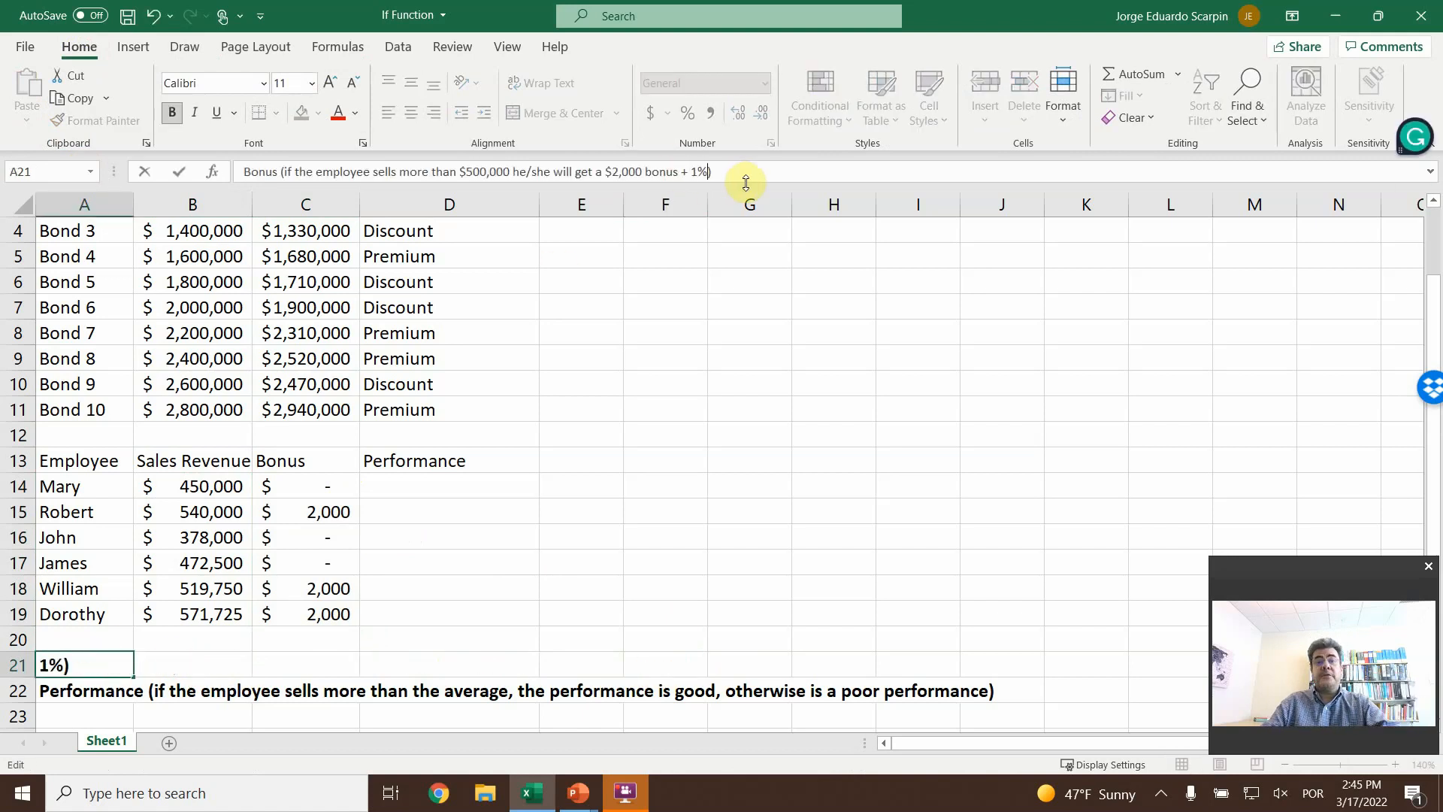
{"action": "type", "text": "sales reven"}
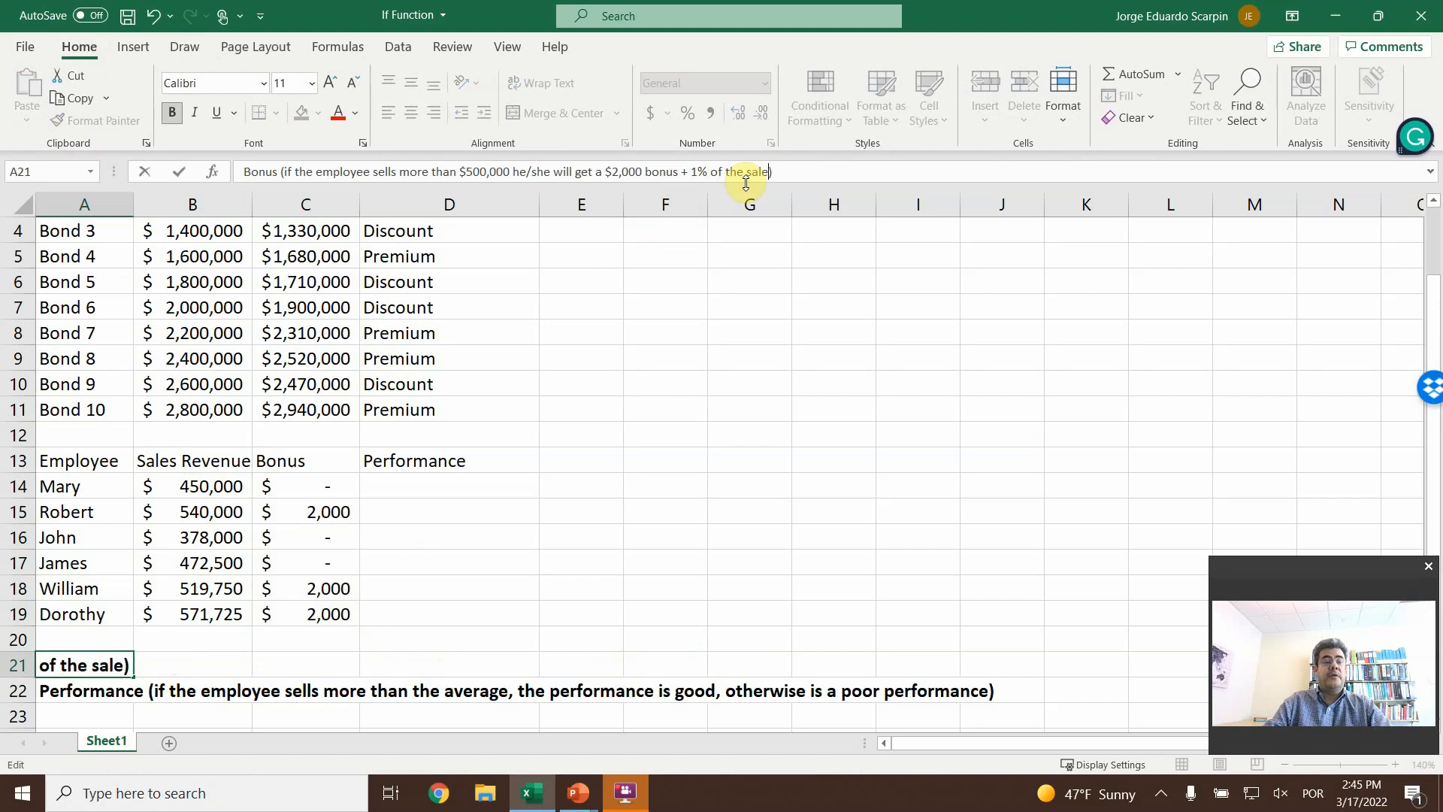
{"action": "type", "text": "ue"}
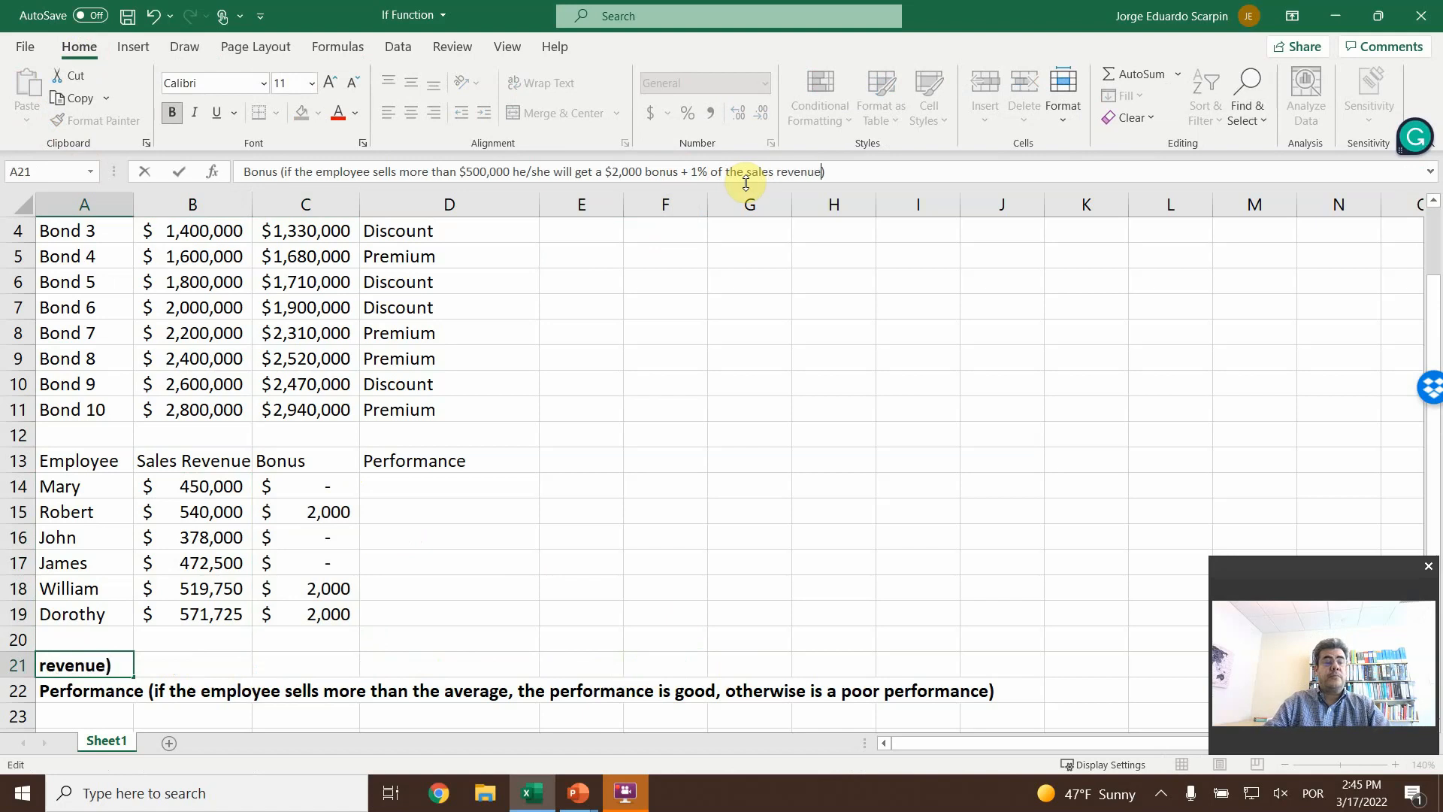
{"action": "key", "text": "Return"}
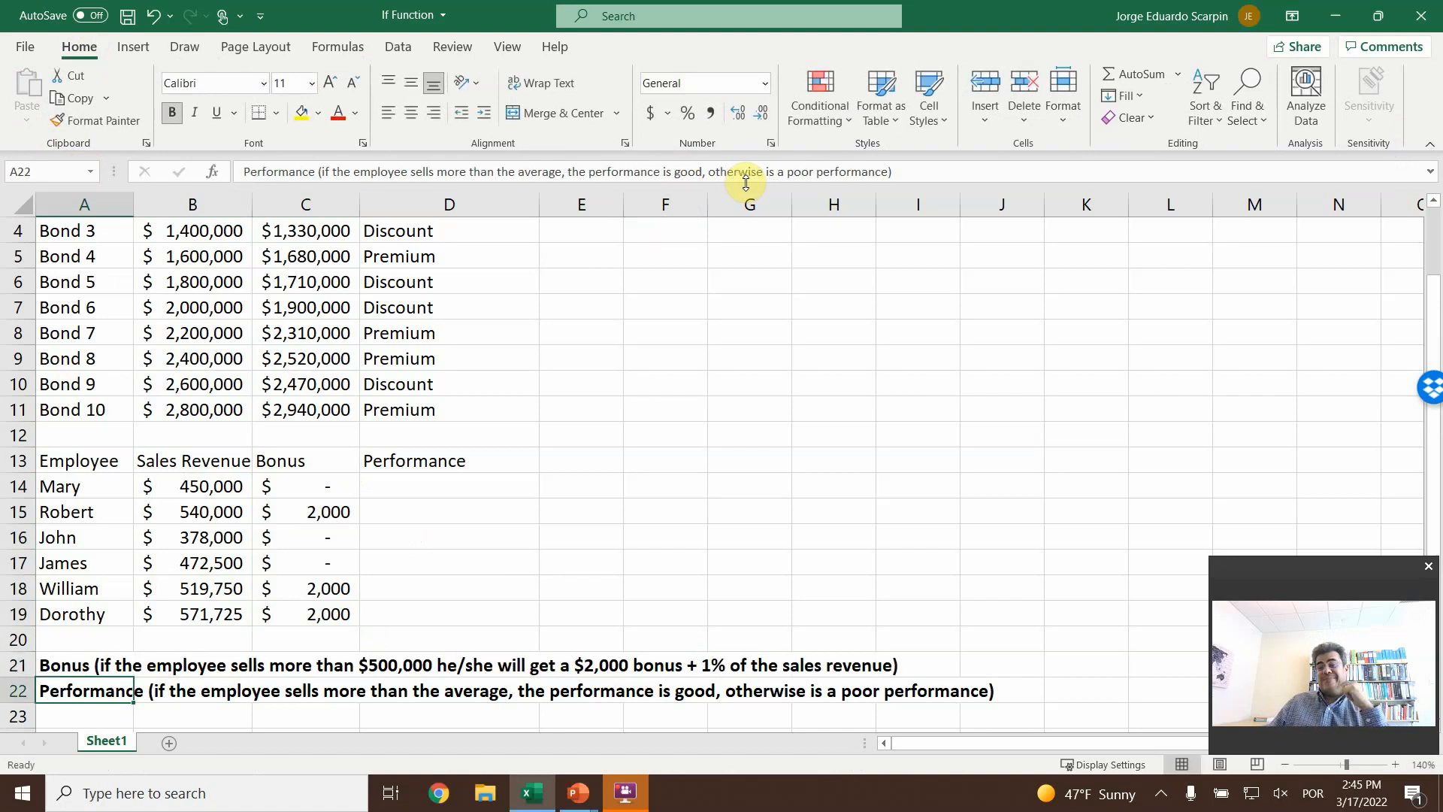
- Clear the bonus cells C14:C19 and insert a new IF function in C14
{"action": "left_click_drag", "start_coordinate": [312, 484], "coordinate": [296, 607]}
{"action": "key", "text": "Delete"}
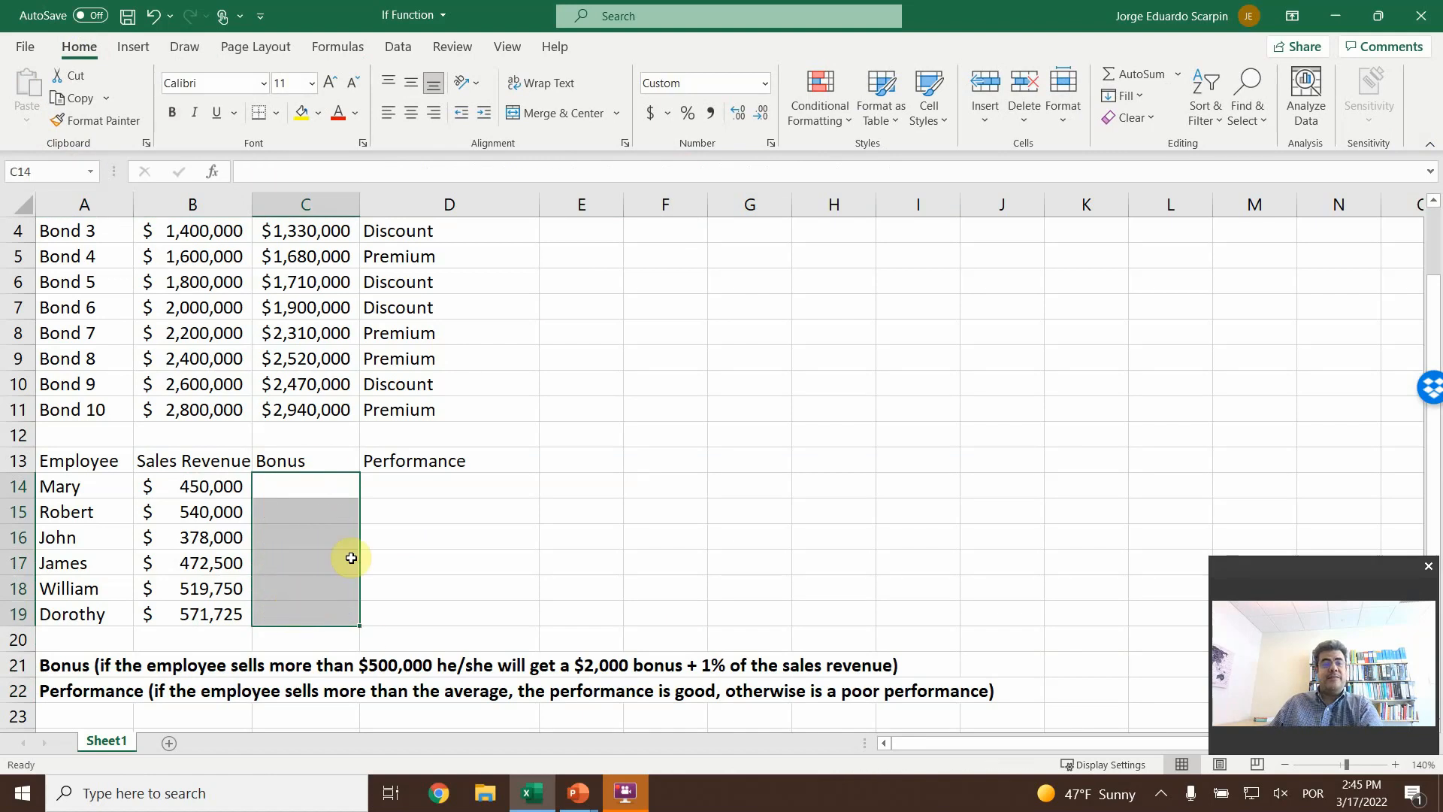
{"action": "left_click", "coordinate": [320, 480]}
{"action": "left_click", "coordinate": [336, 45]}
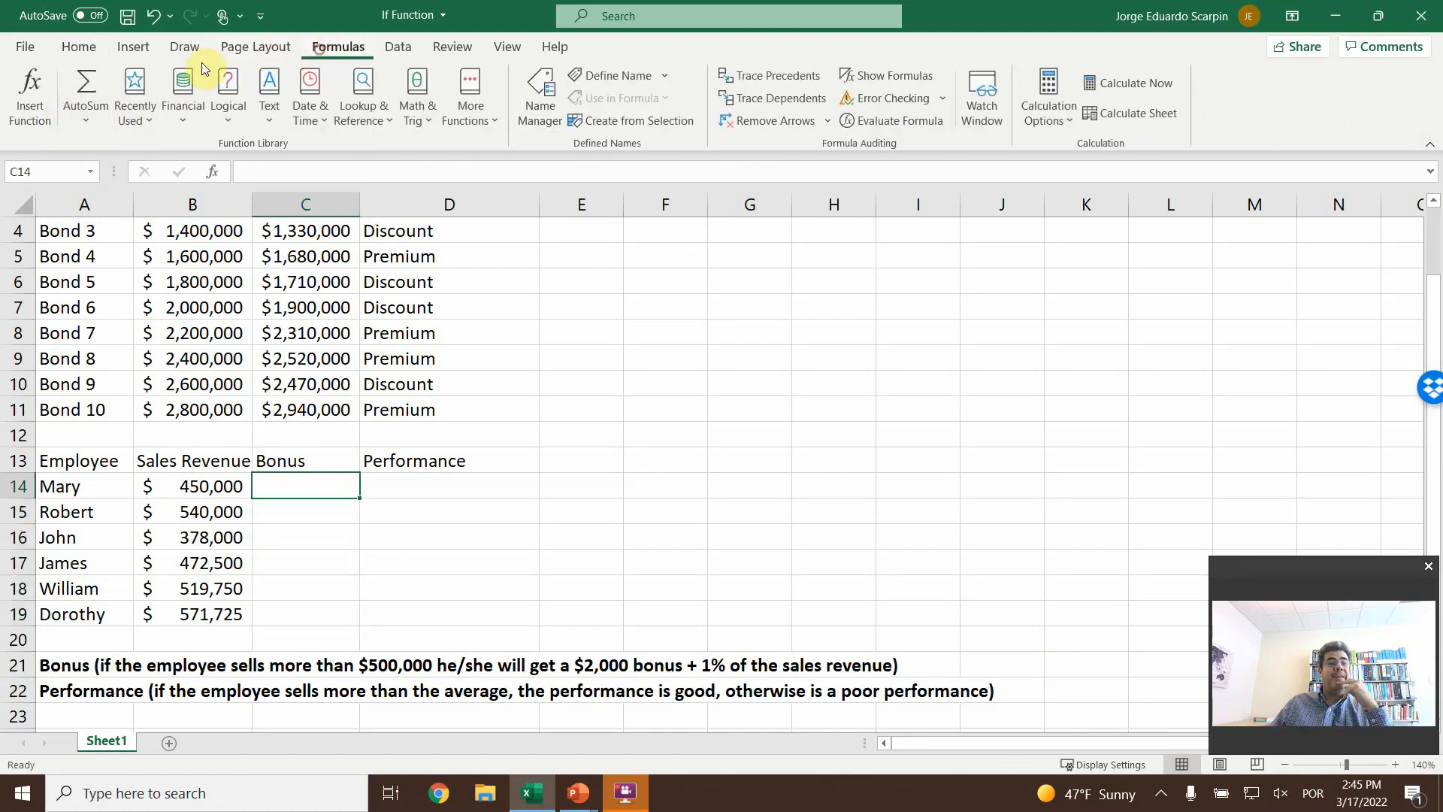
{"action": "left_click", "coordinate": [30, 90]}
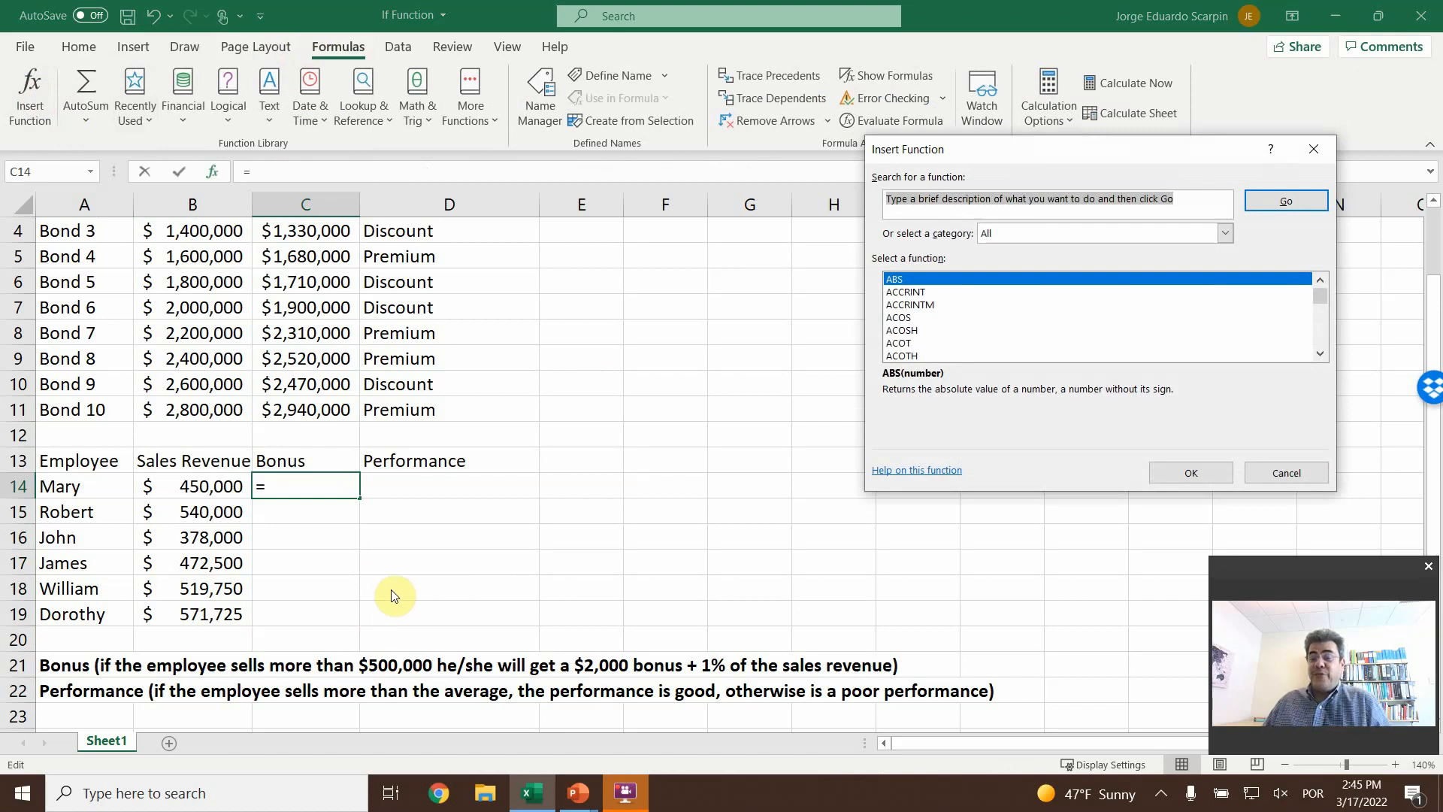
{"action": "left_click", "coordinate": [956, 330]}
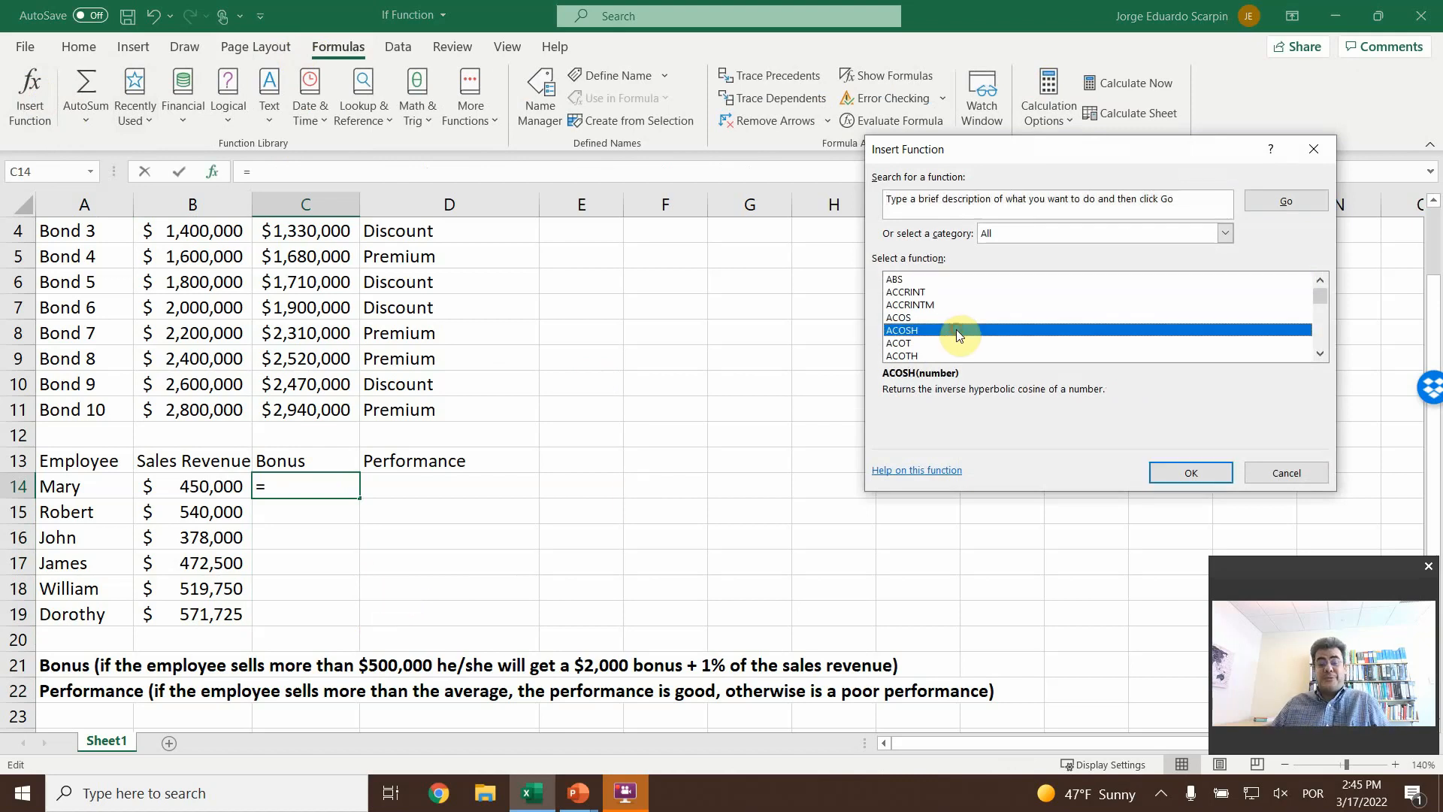
{"action": "key", "text": "i"}
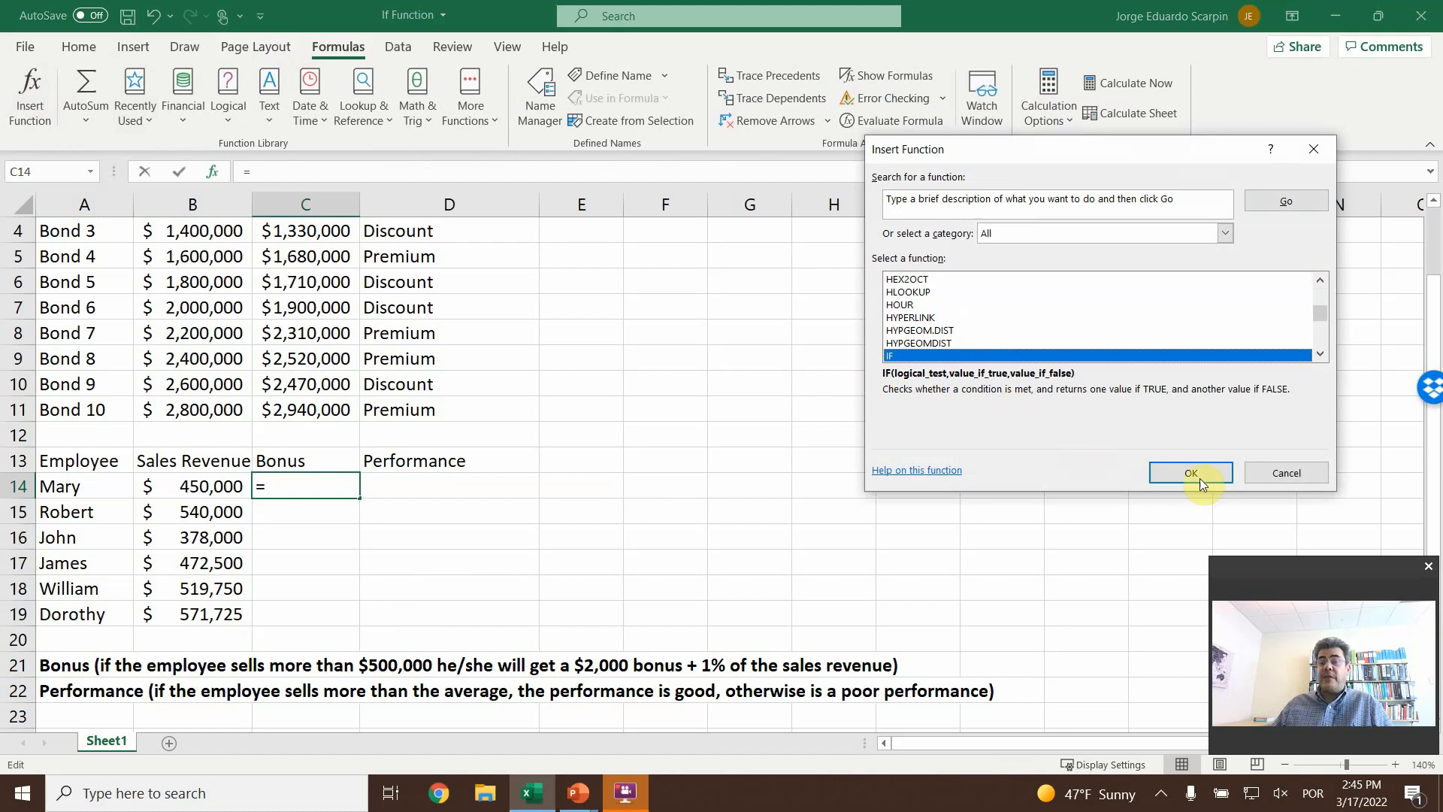
{"action": "left_click", "coordinate": [1200, 482]}
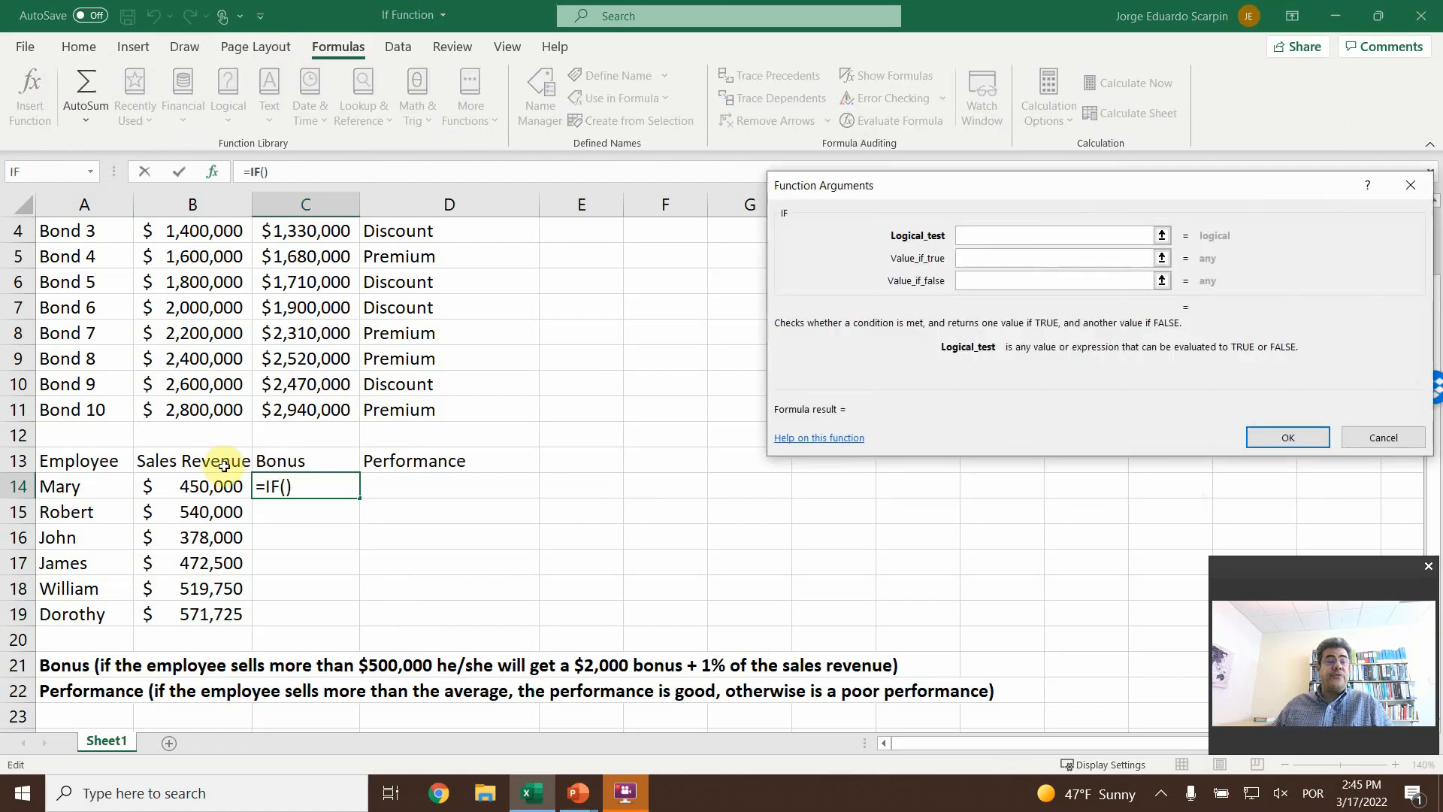
- Set the IF in C14 to test B14>500000 and return 2000+B14*1% when true, and enter the formula
{"action": "left_click", "coordinate": [242, 490]}
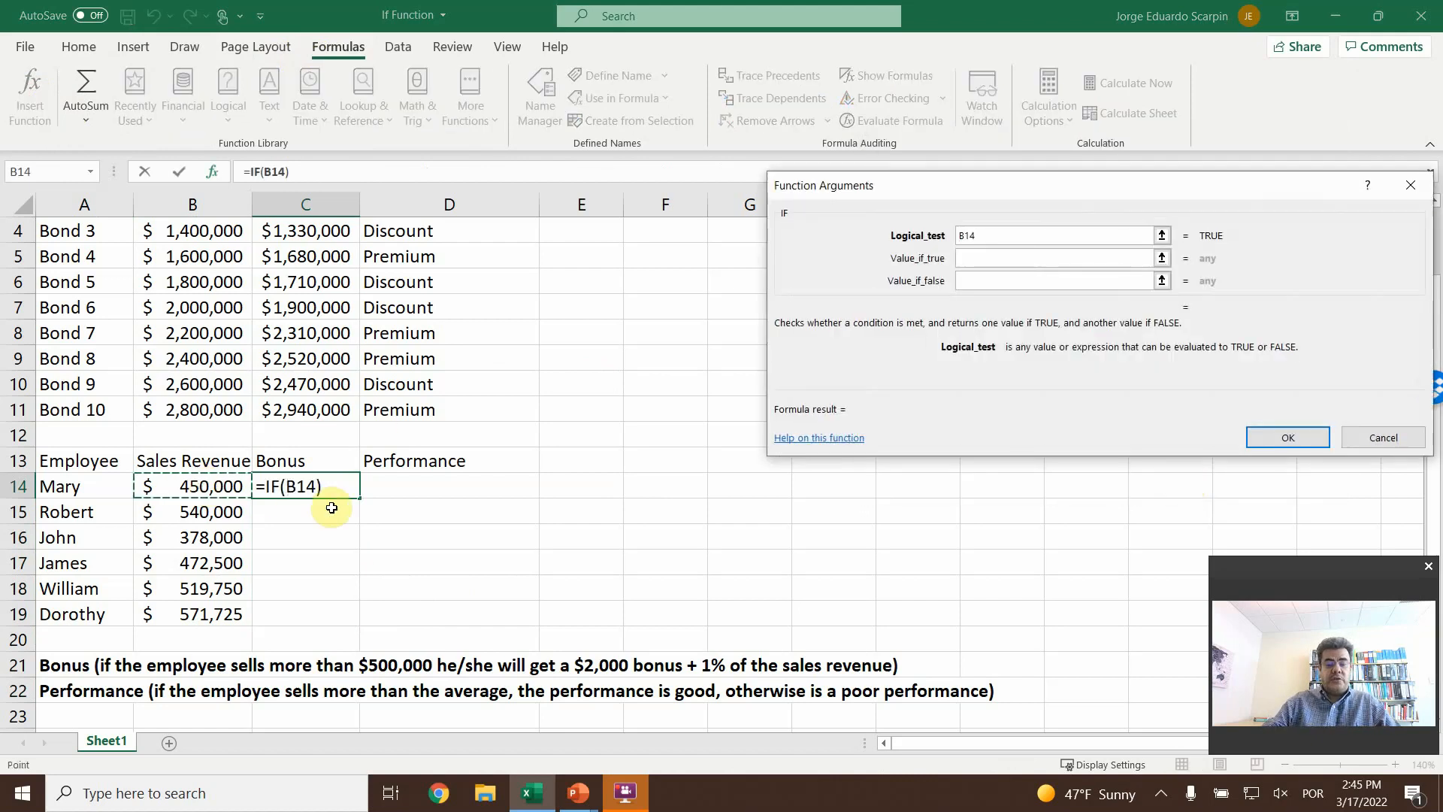
{"action": "type", "text": ">500000"}
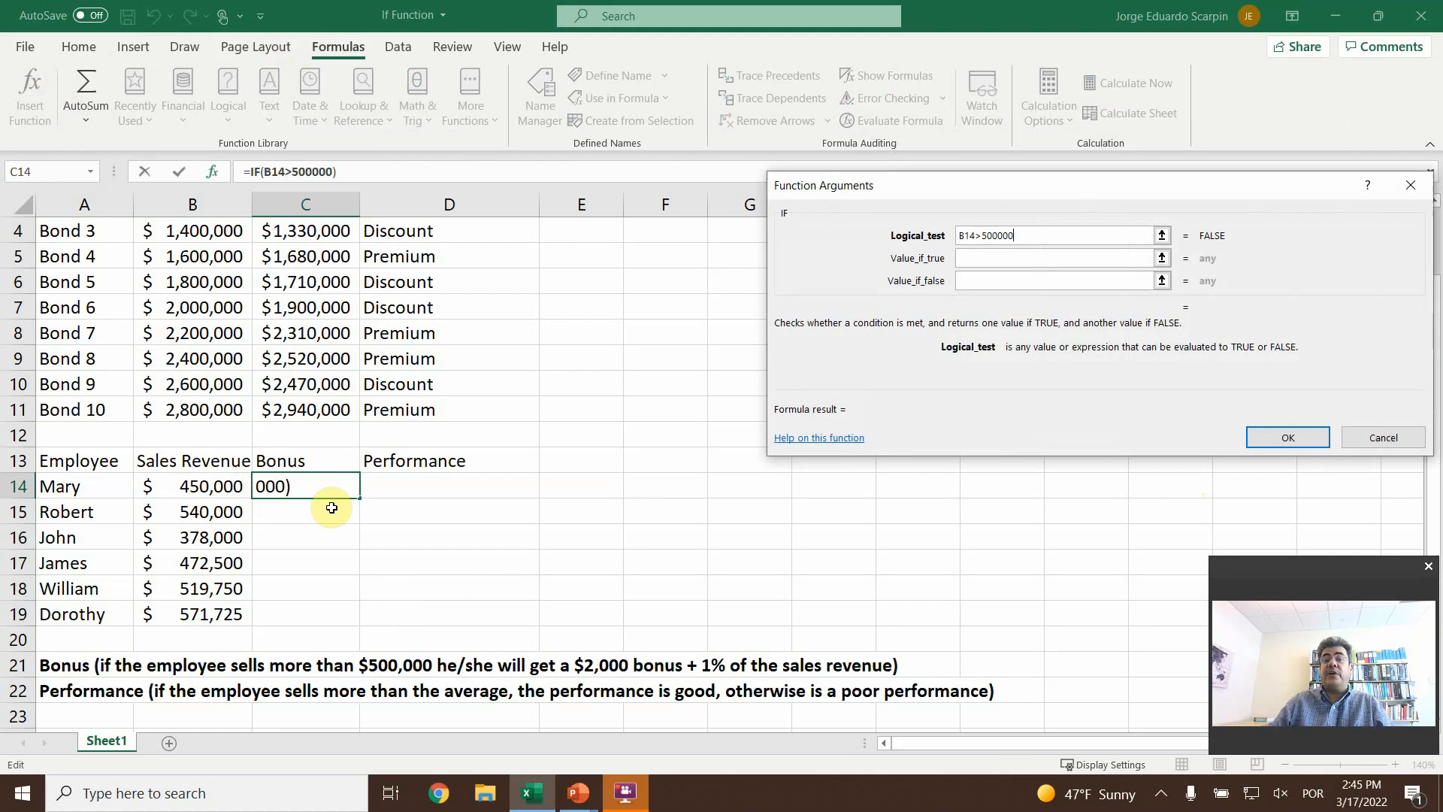
{"action": "left_click", "coordinate": [977, 258]}
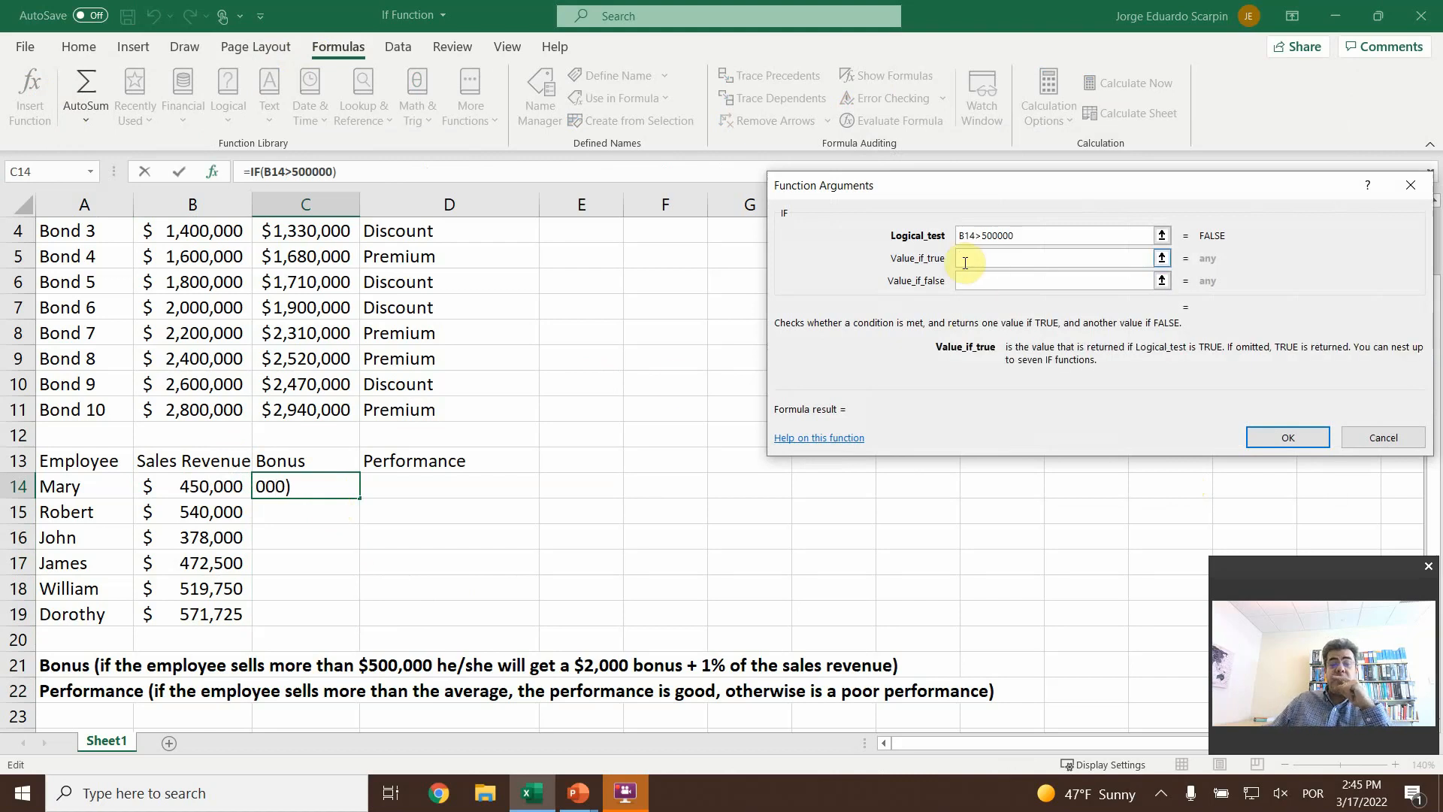
{"action": "type", "text": "2000"}
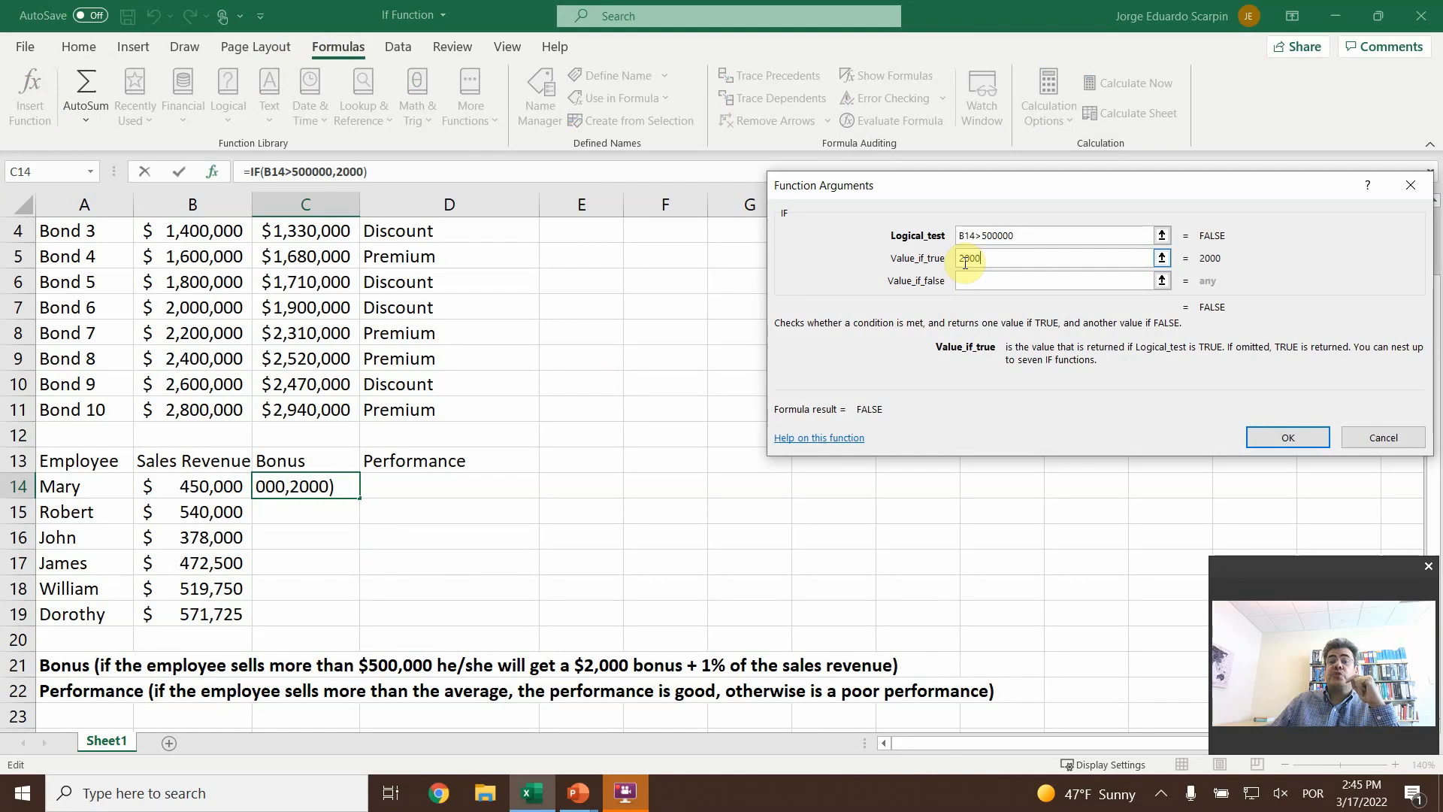
{"action": "type", "text": "+"}
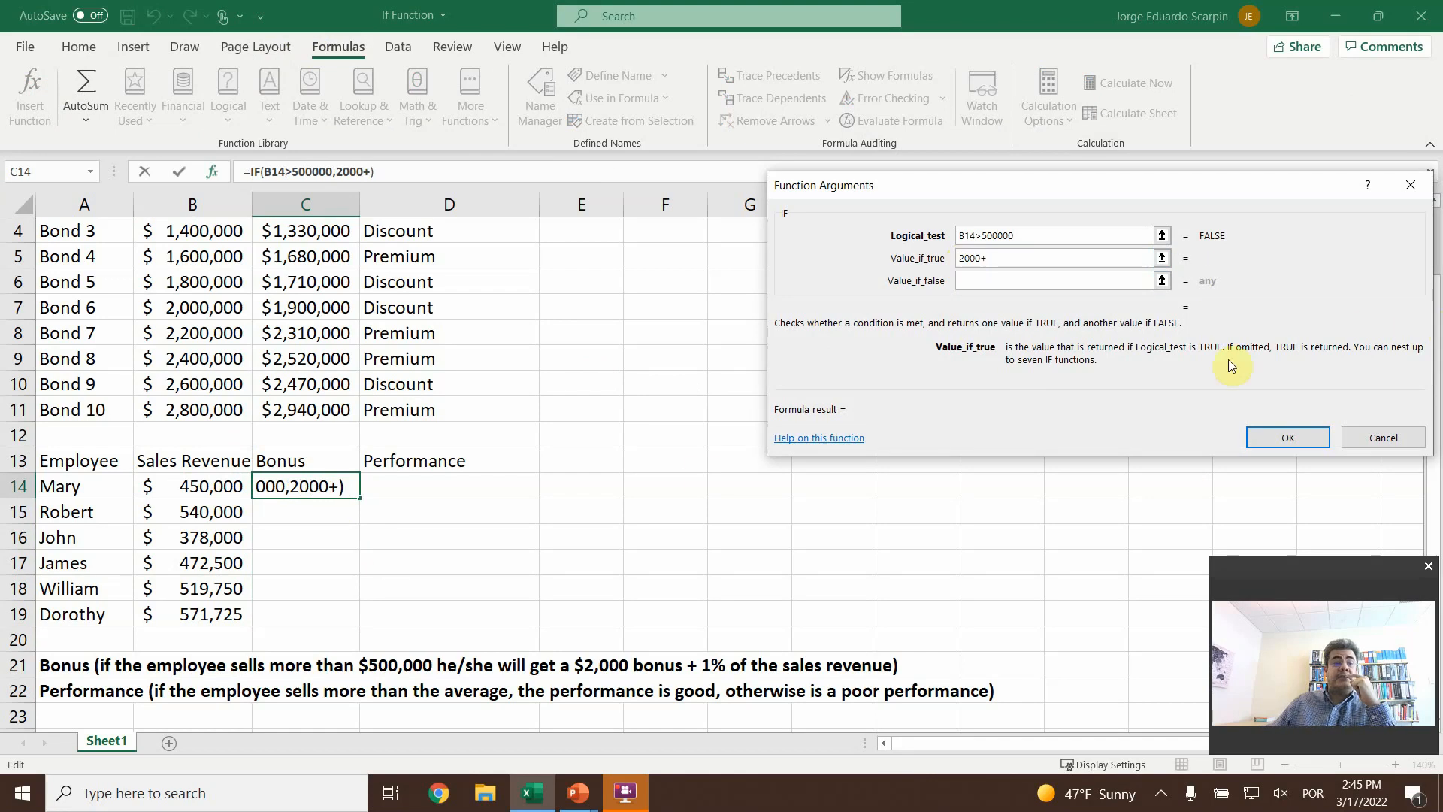
{"action": "left_click", "coordinate": [220, 487]}
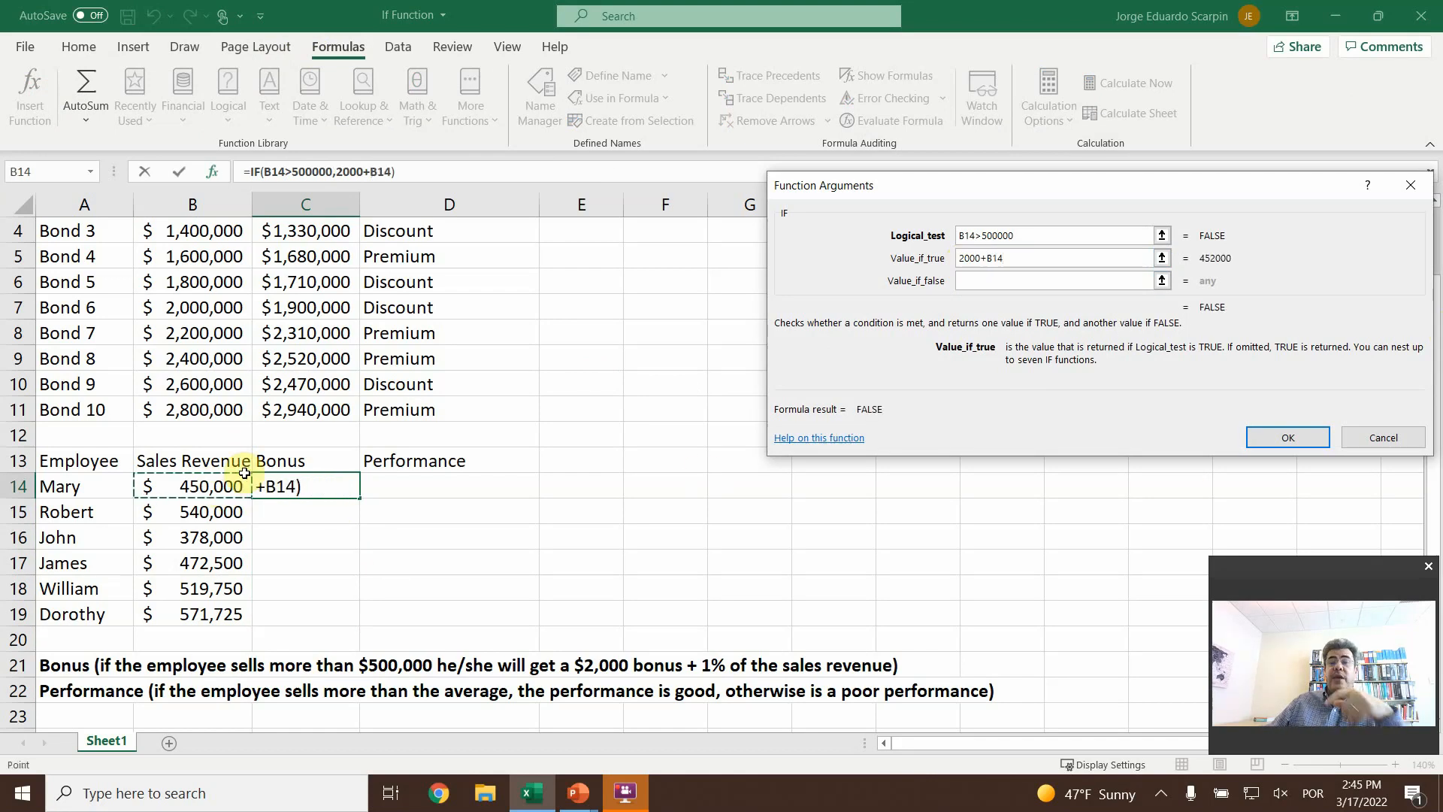
{"action": "type", "text": "*1%"}
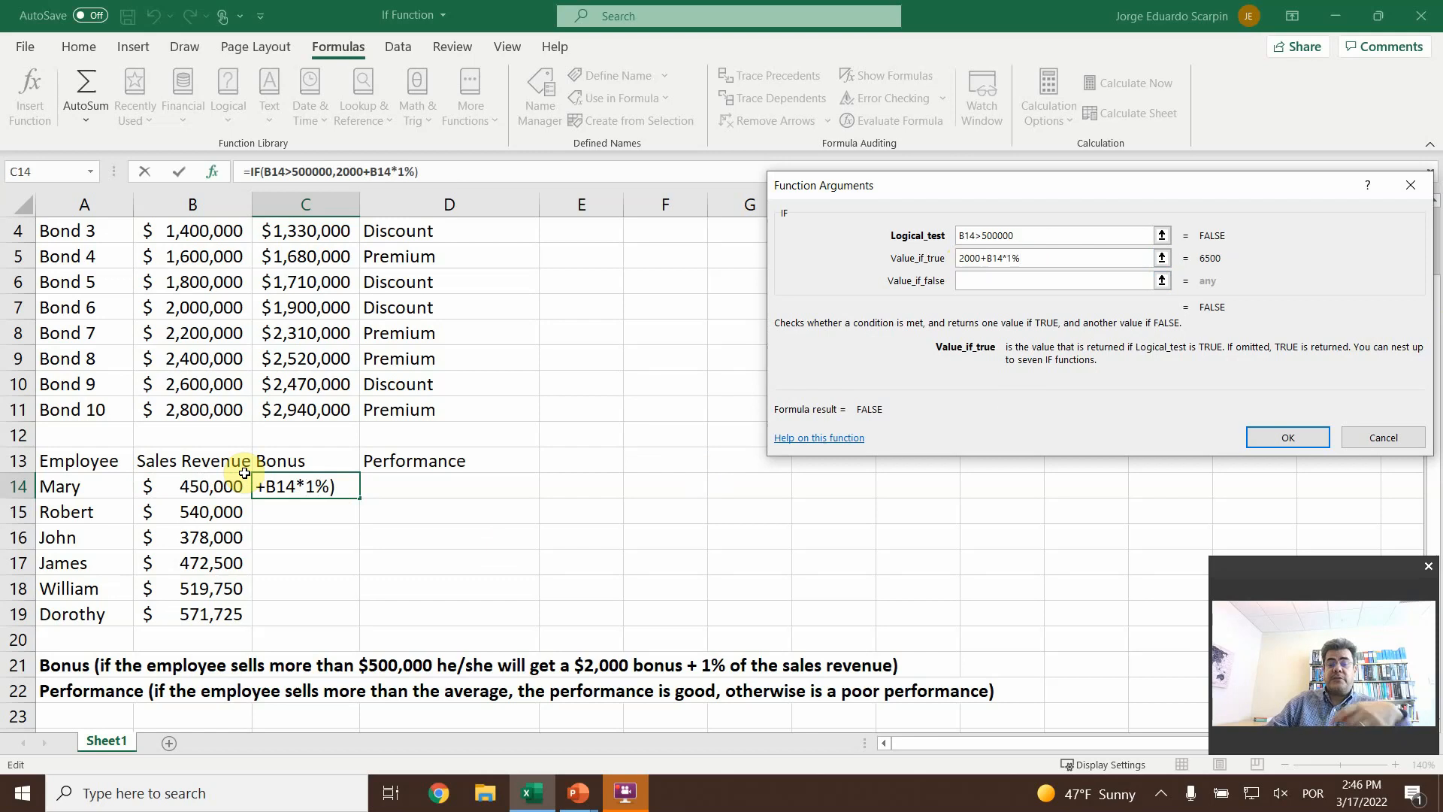
{"action": "key", "text": "Return"}
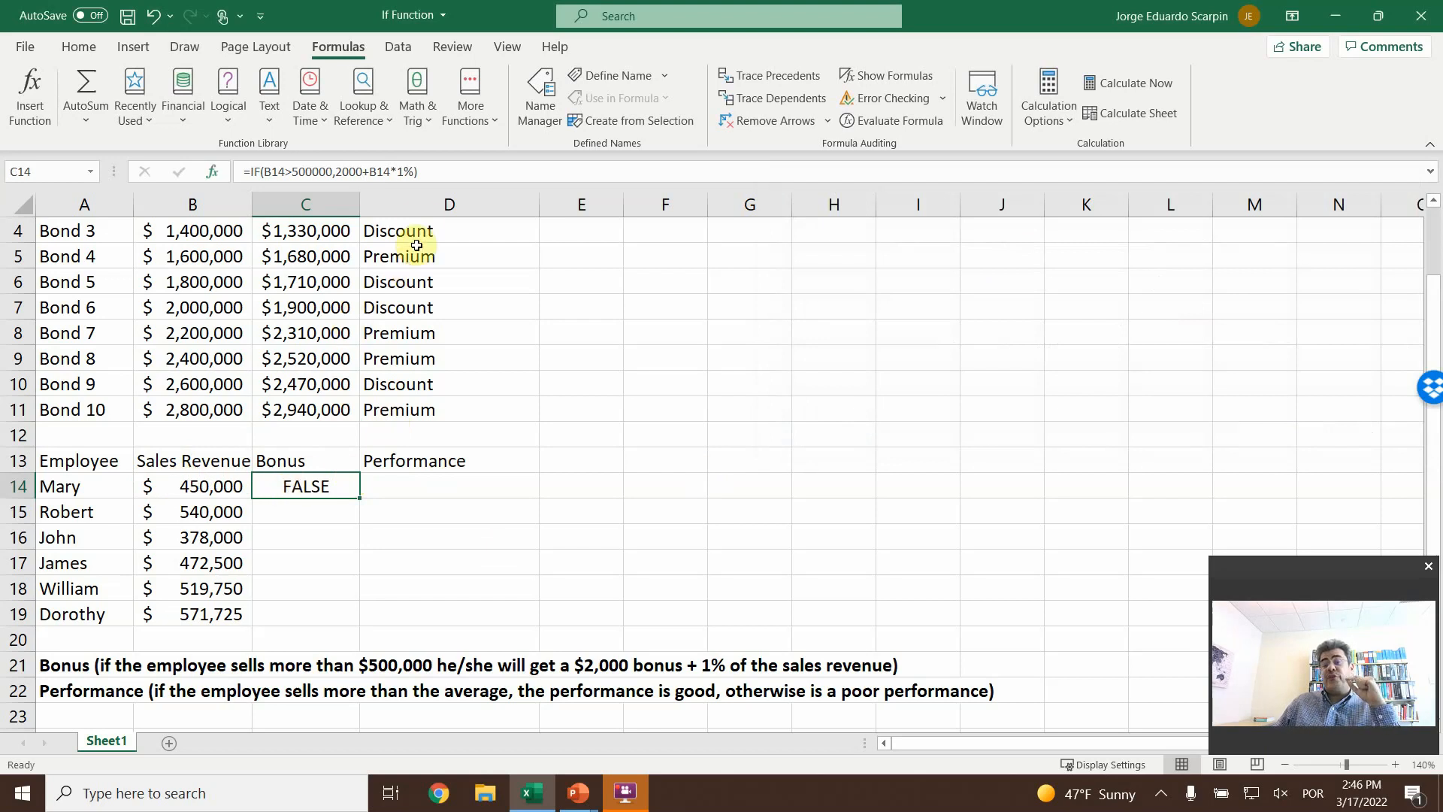
- Add 0 as the value if false to the IF in C14, and copy the formula down through C19
{"action": "left_click", "coordinate": [30, 94]}
{"action": "left_click", "coordinate": [1017, 279]}
{"action": "left_click", "coordinate": [1017, 279]}
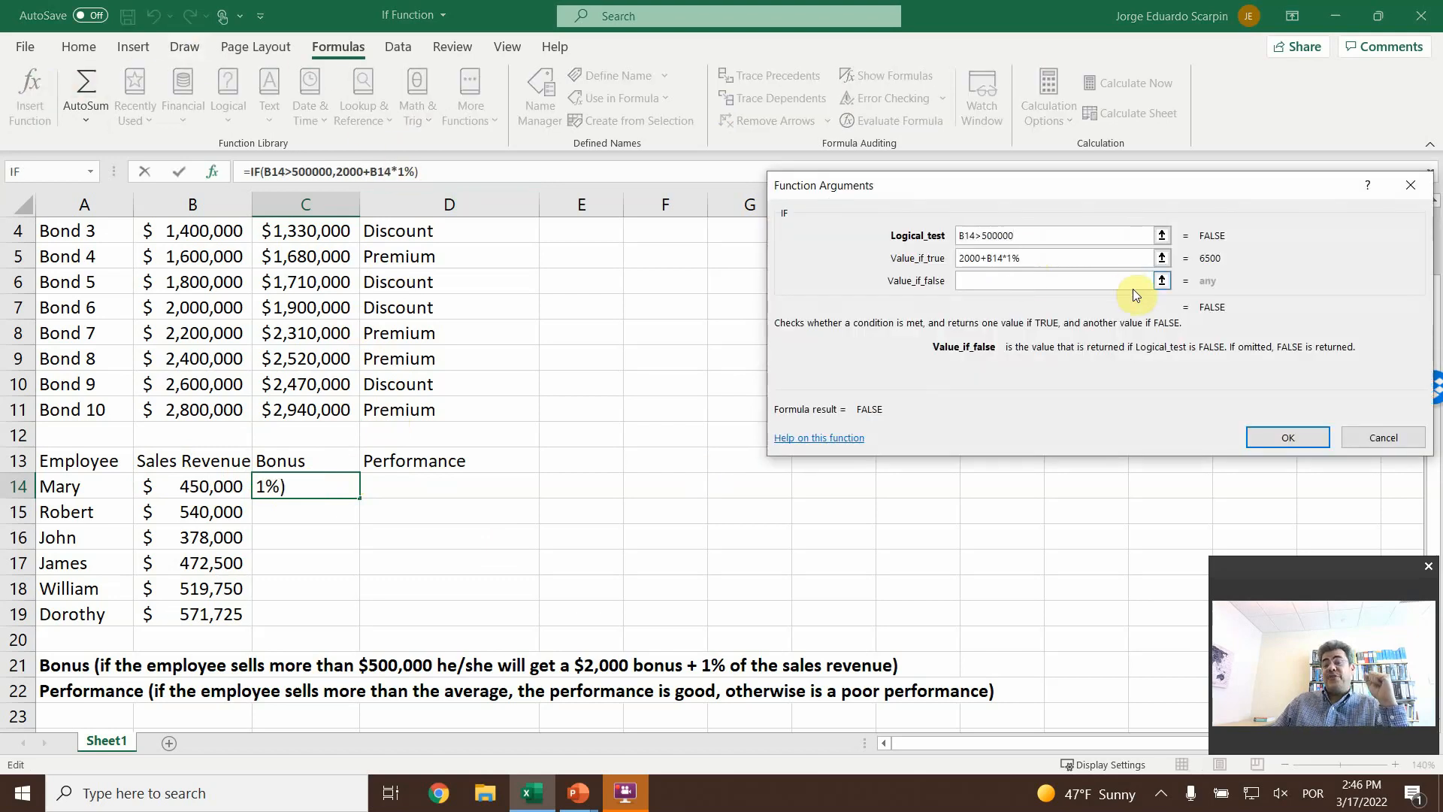
{"action": "type", "text": "0"}
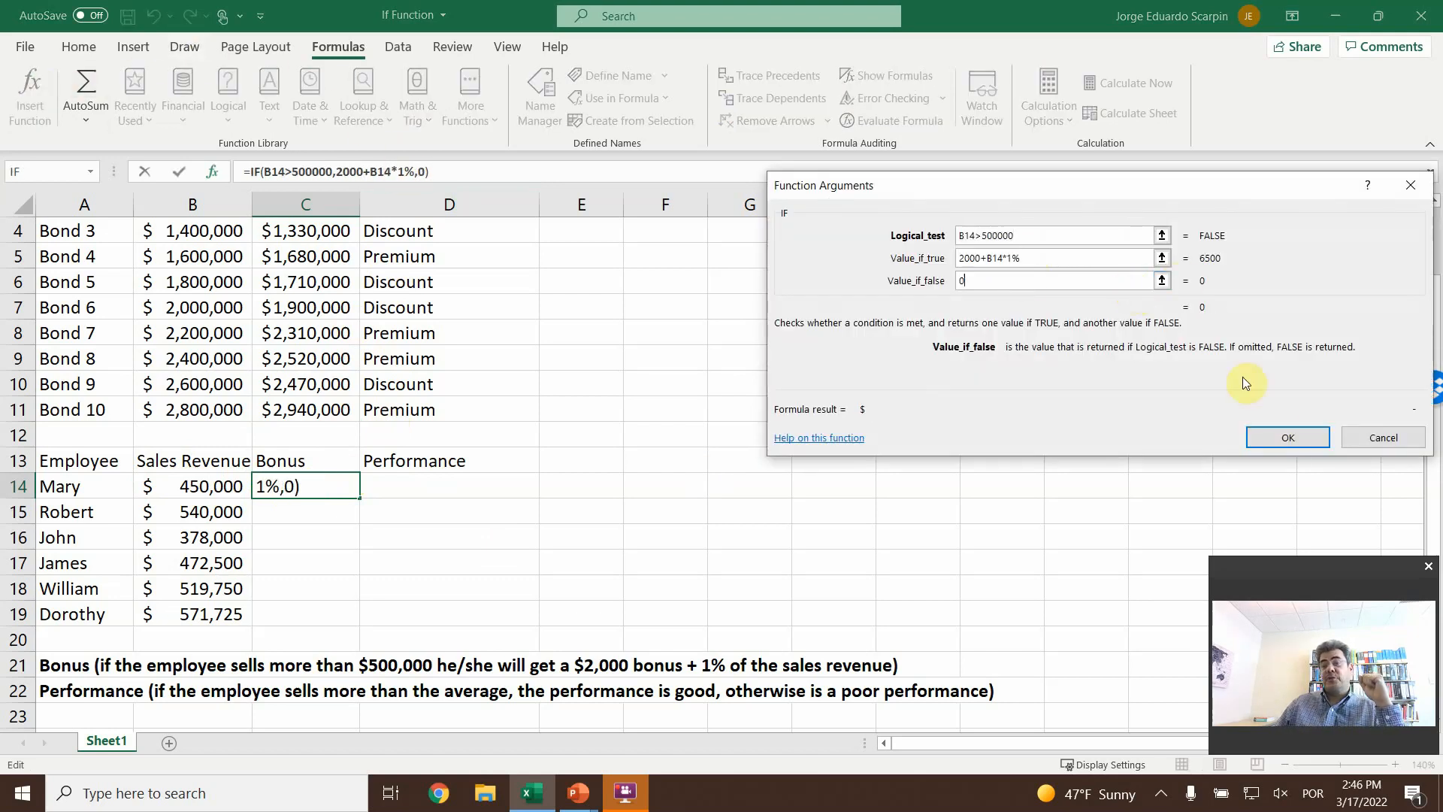
{"action": "left_click", "coordinate": [1286, 443]}
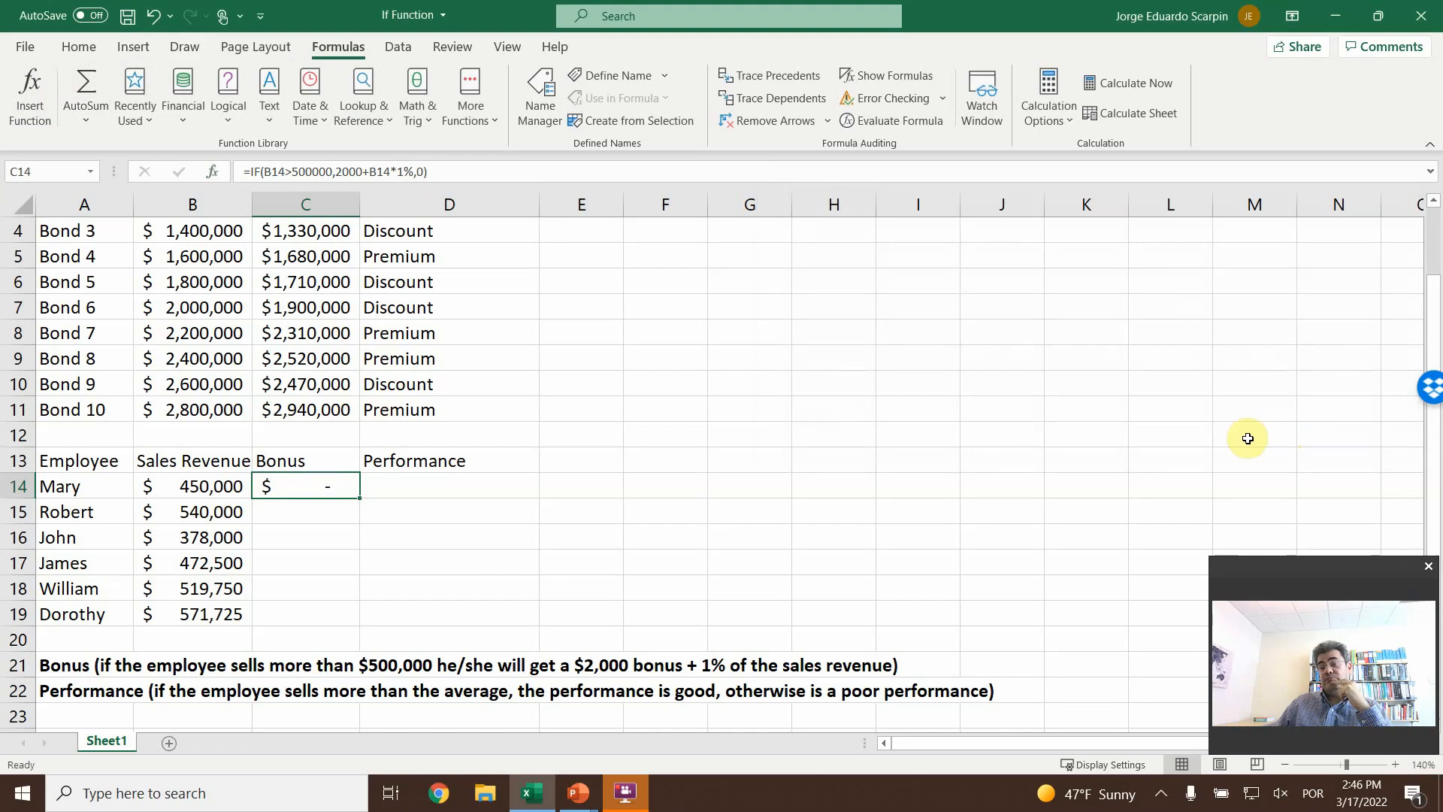
{"action": "left_click_drag", "start_coordinate": [359, 498], "coordinate": [329, 627]}
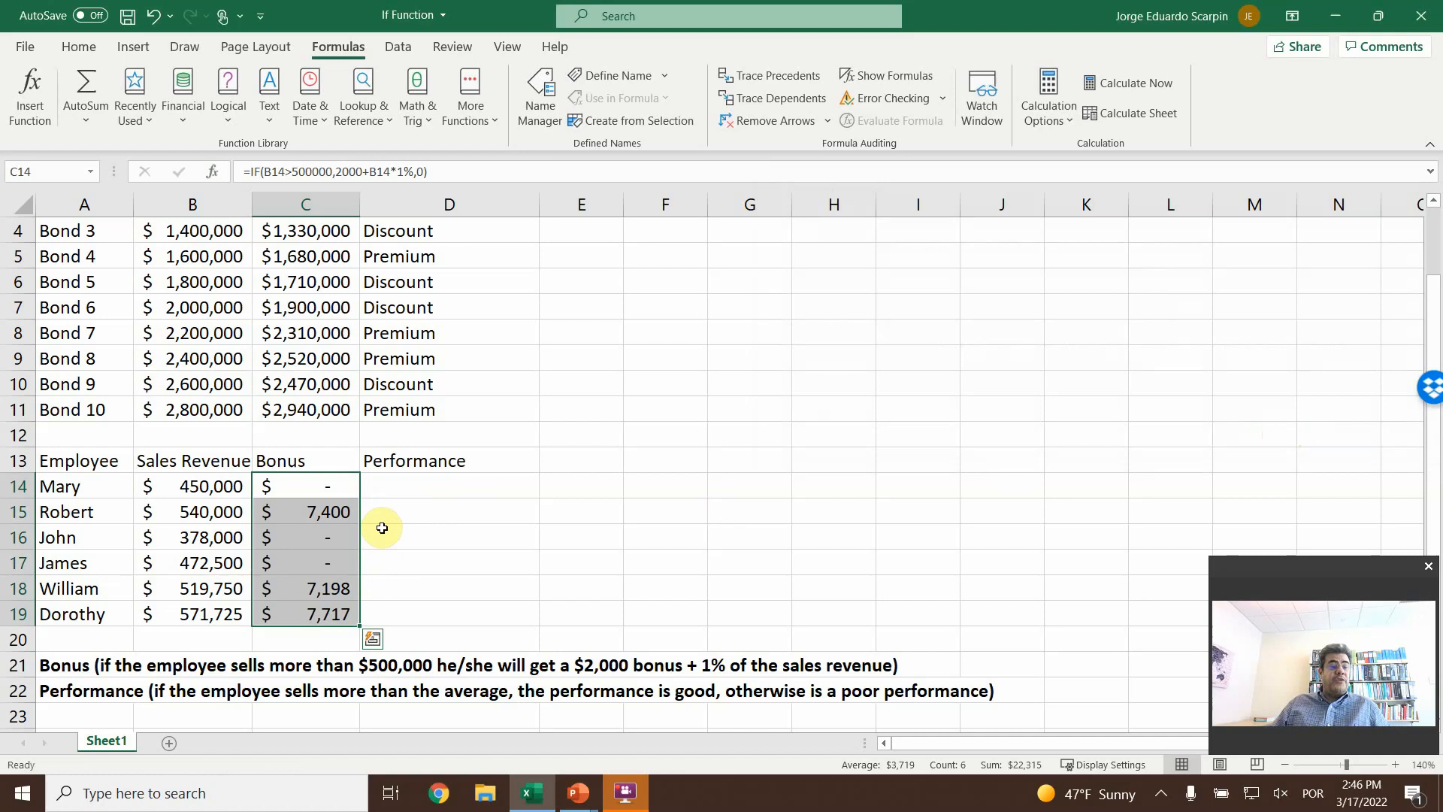
{"action": "left_click", "coordinate": [303, 587]}
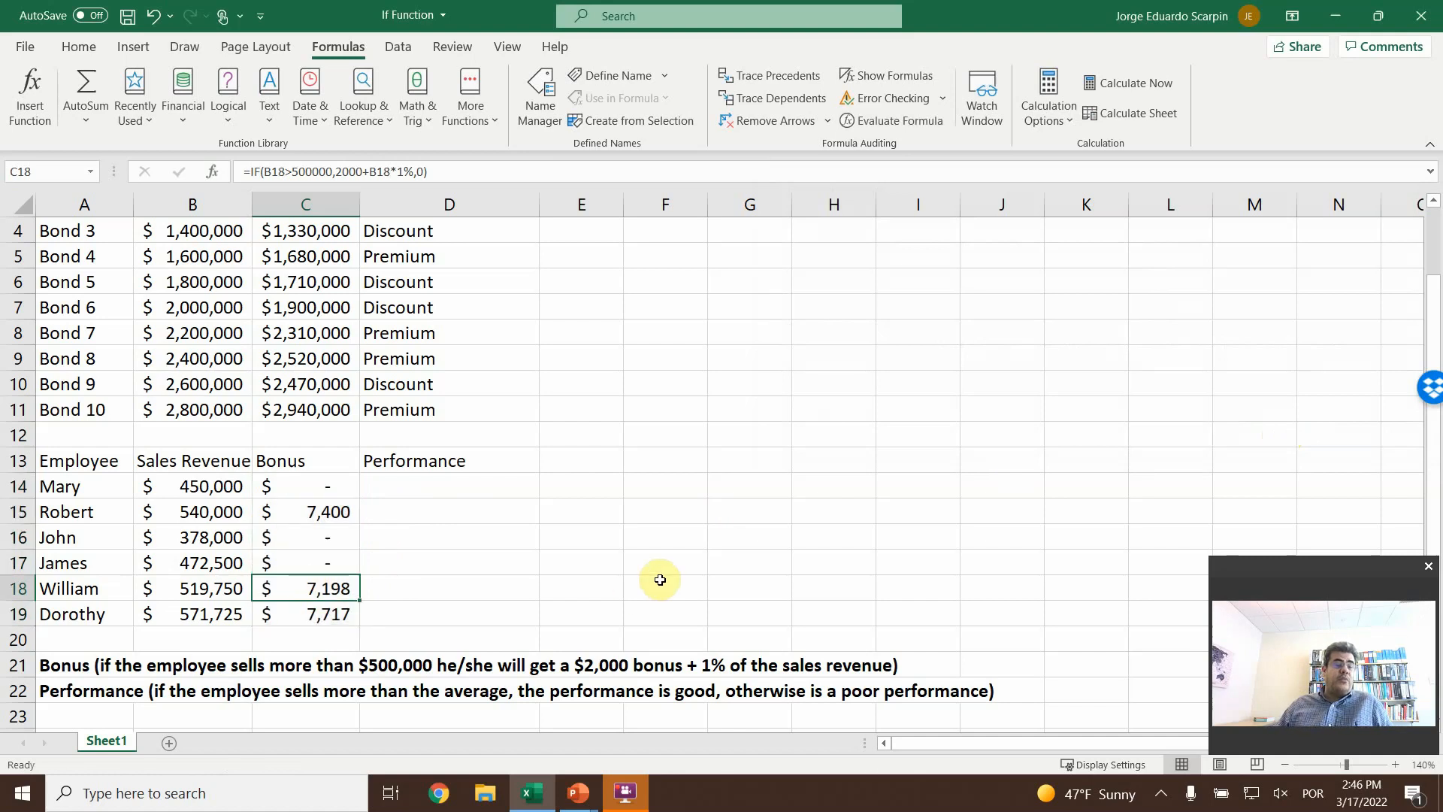
- Round the last two employees' sales revenues by setting B18 to 520000 and B19 to 575000
{"action": "key", "text": "Left"}
{"action": "key", "text": "F2"}
{"action": "key", "text": "BackSpace"}
{"action": "key", "text": "BackSpace"}
{"action": "key", "text": "BackSpace"}
{"action": "key", "text": "BackSpace"}
{"action": "key", "text": "BackSpace"}
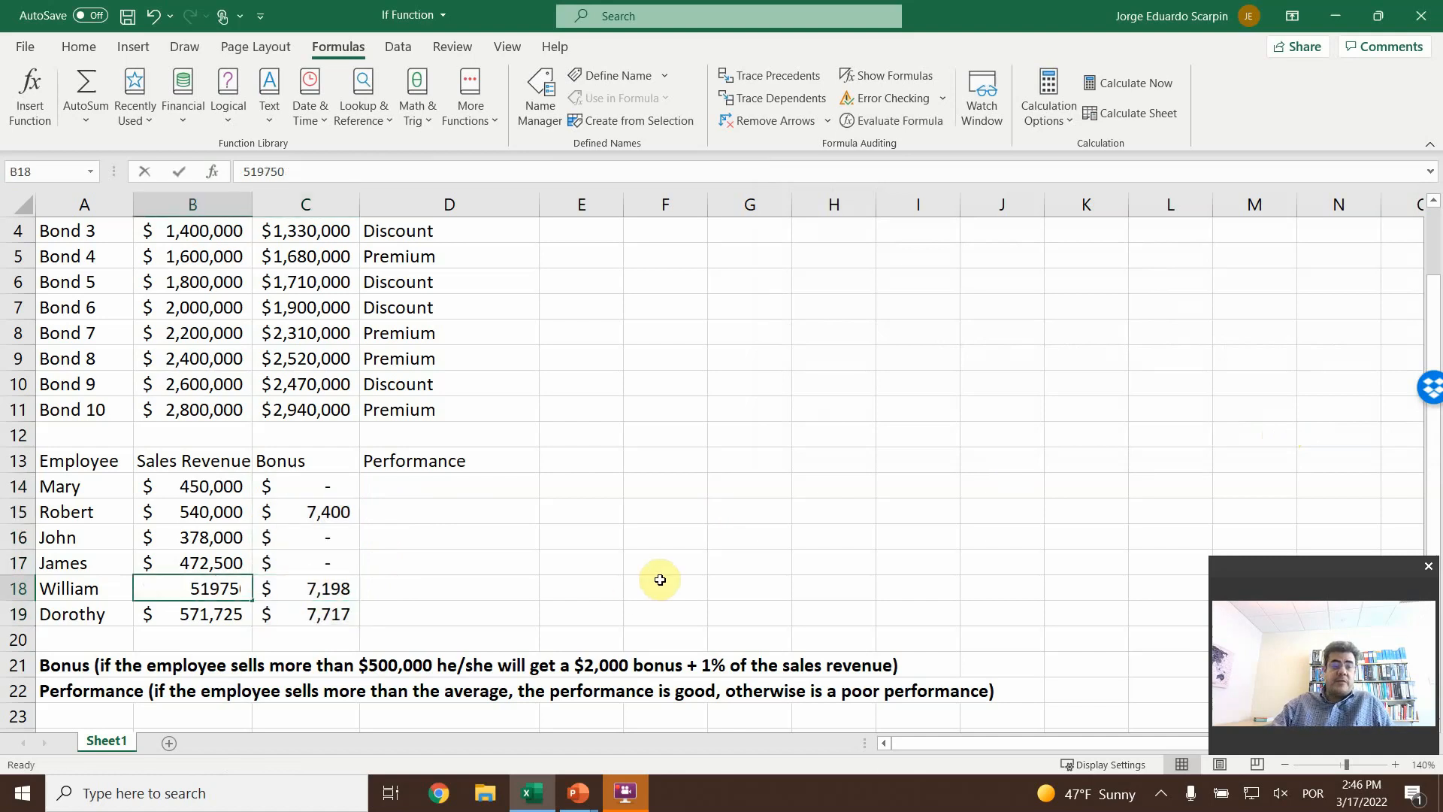
{"action": "type", "text": "20000"}
{"action": "key", "text": "Return"}
{"action": "type", "text": "575000"}
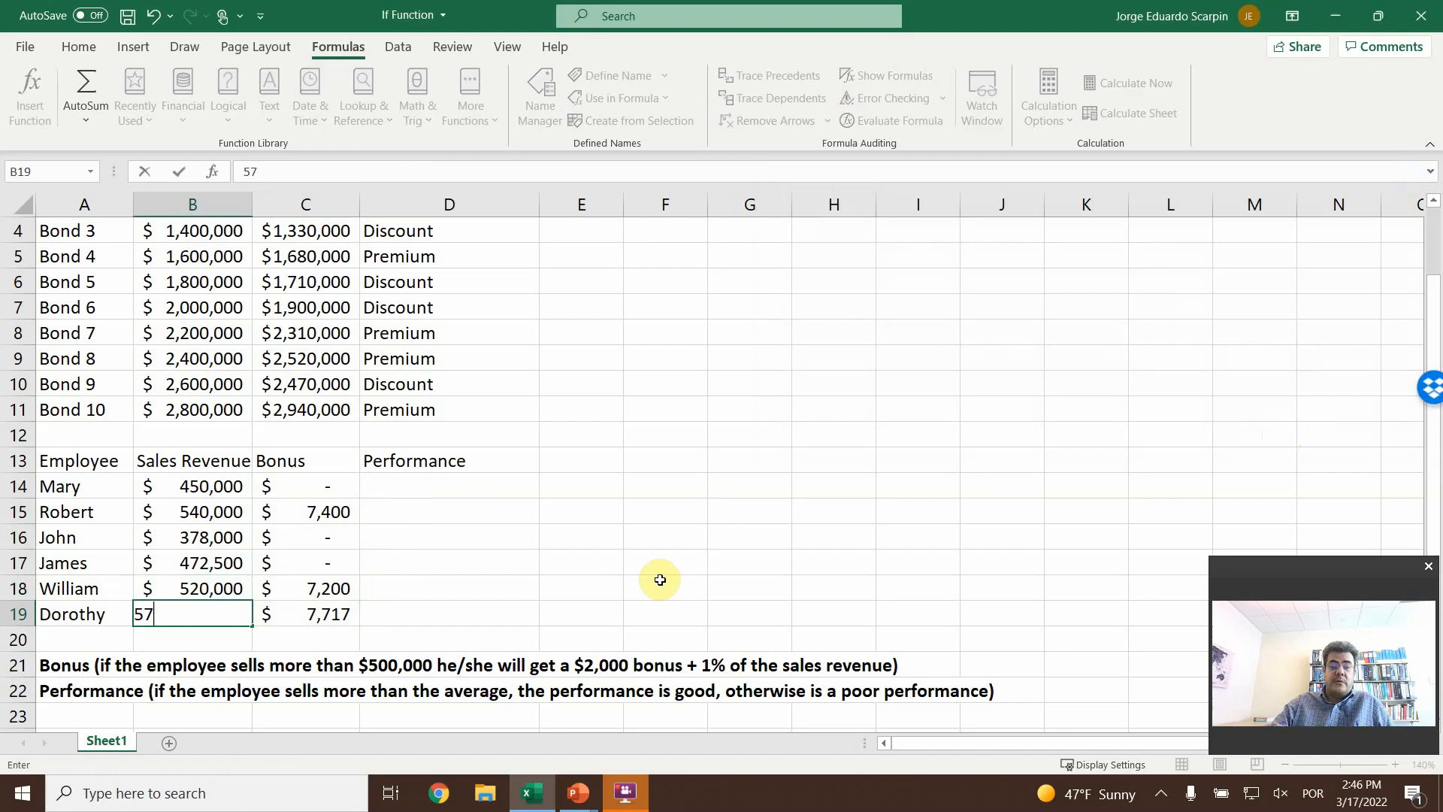
{"action": "key", "text": "Return"}
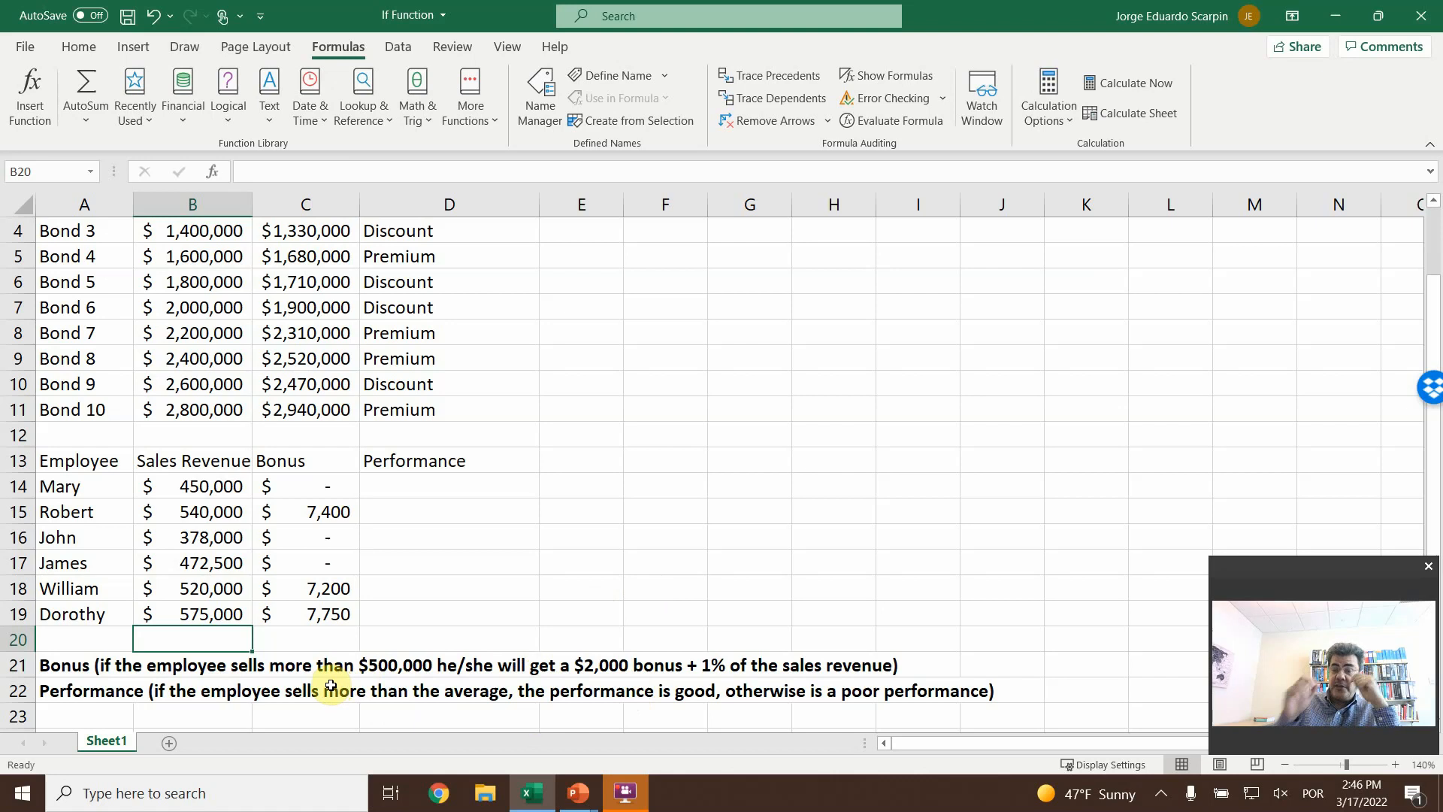
- Insert an IF function in D14 with the logical test B14>average($B$14:$B$19), using absolute references for the averaged range
{"action": "left_click", "coordinate": [419, 482]}
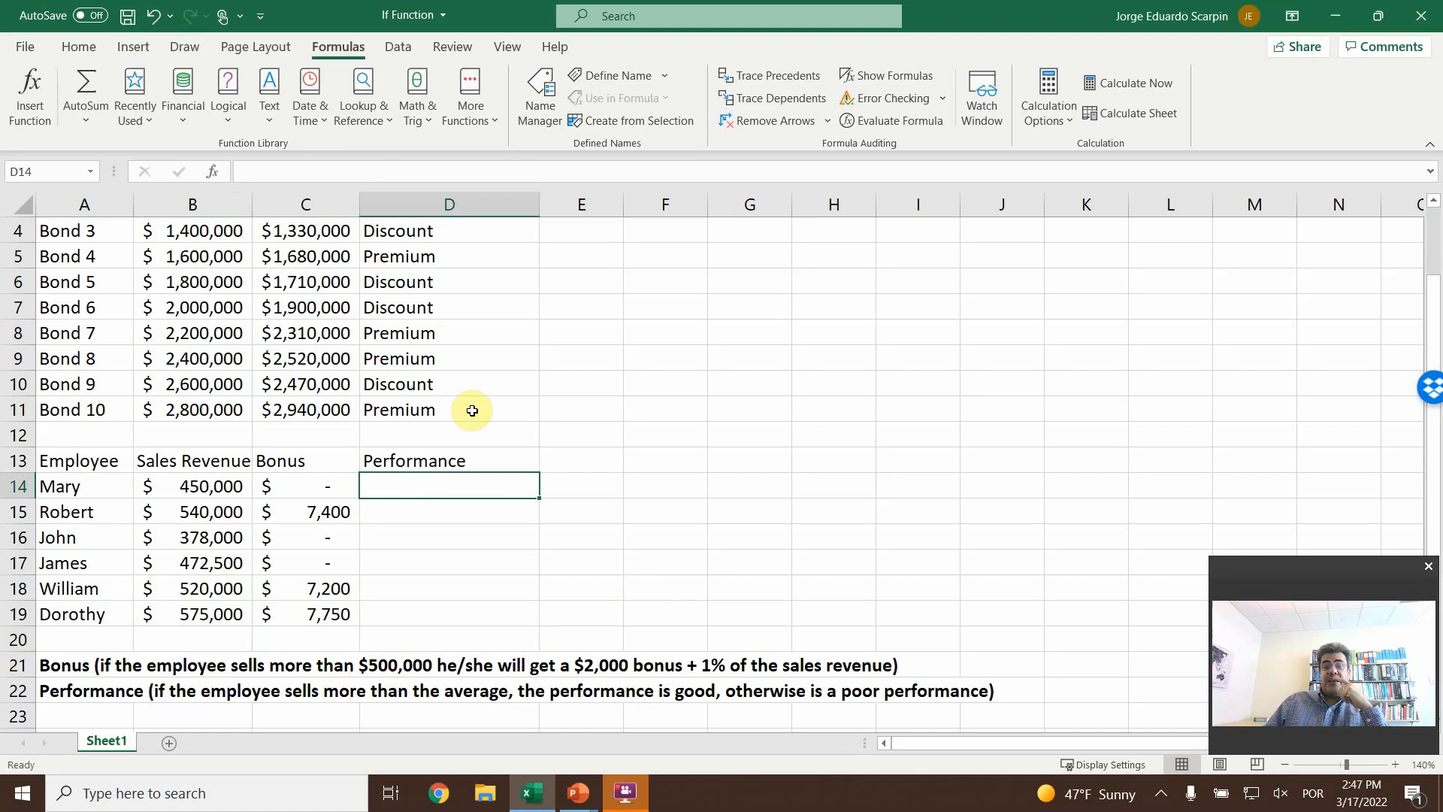
{"action": "left_click", "coordinate": [45, 87]}
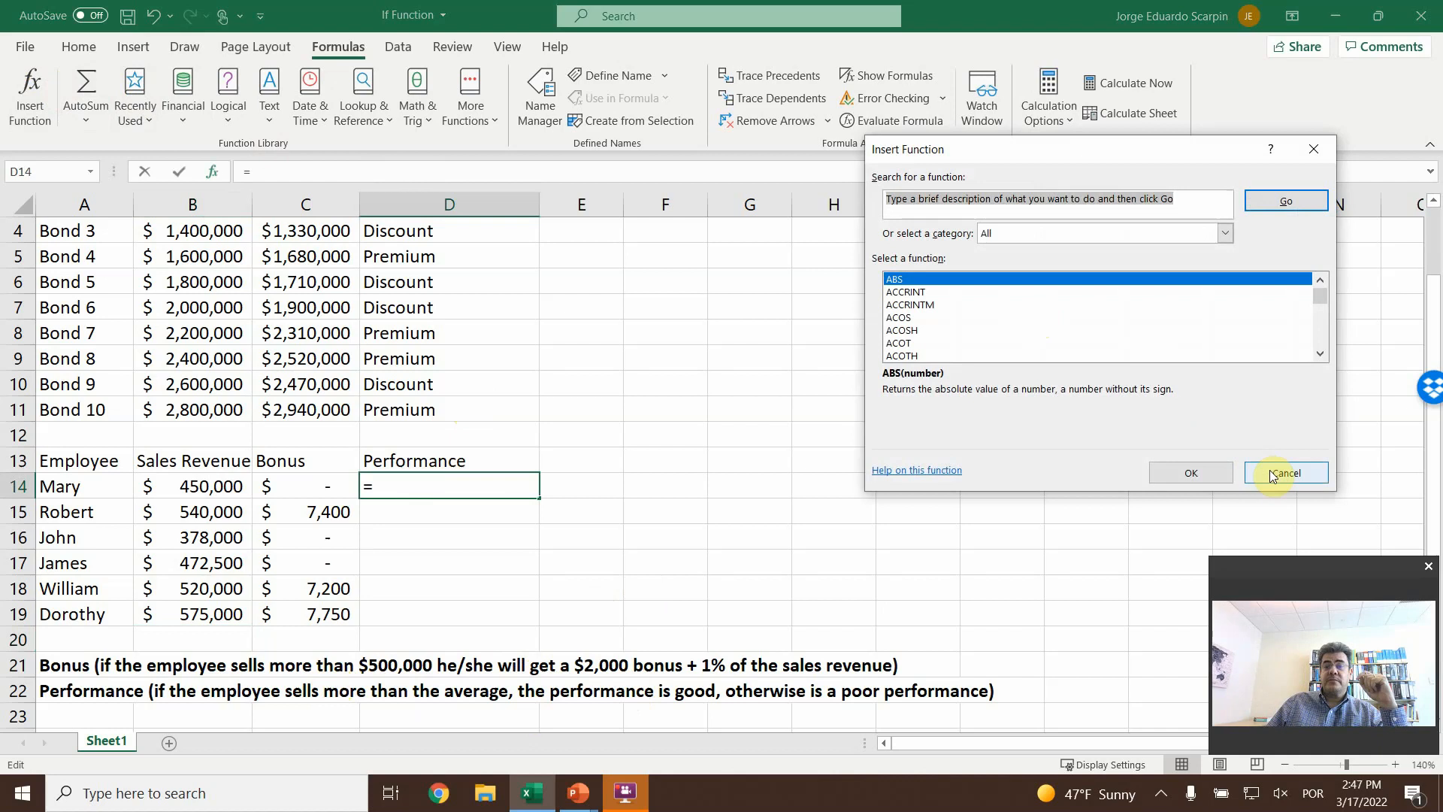
{"action": "left_click", "coordinate": [1067, 333]}
{"action": "key", "text": "i"}
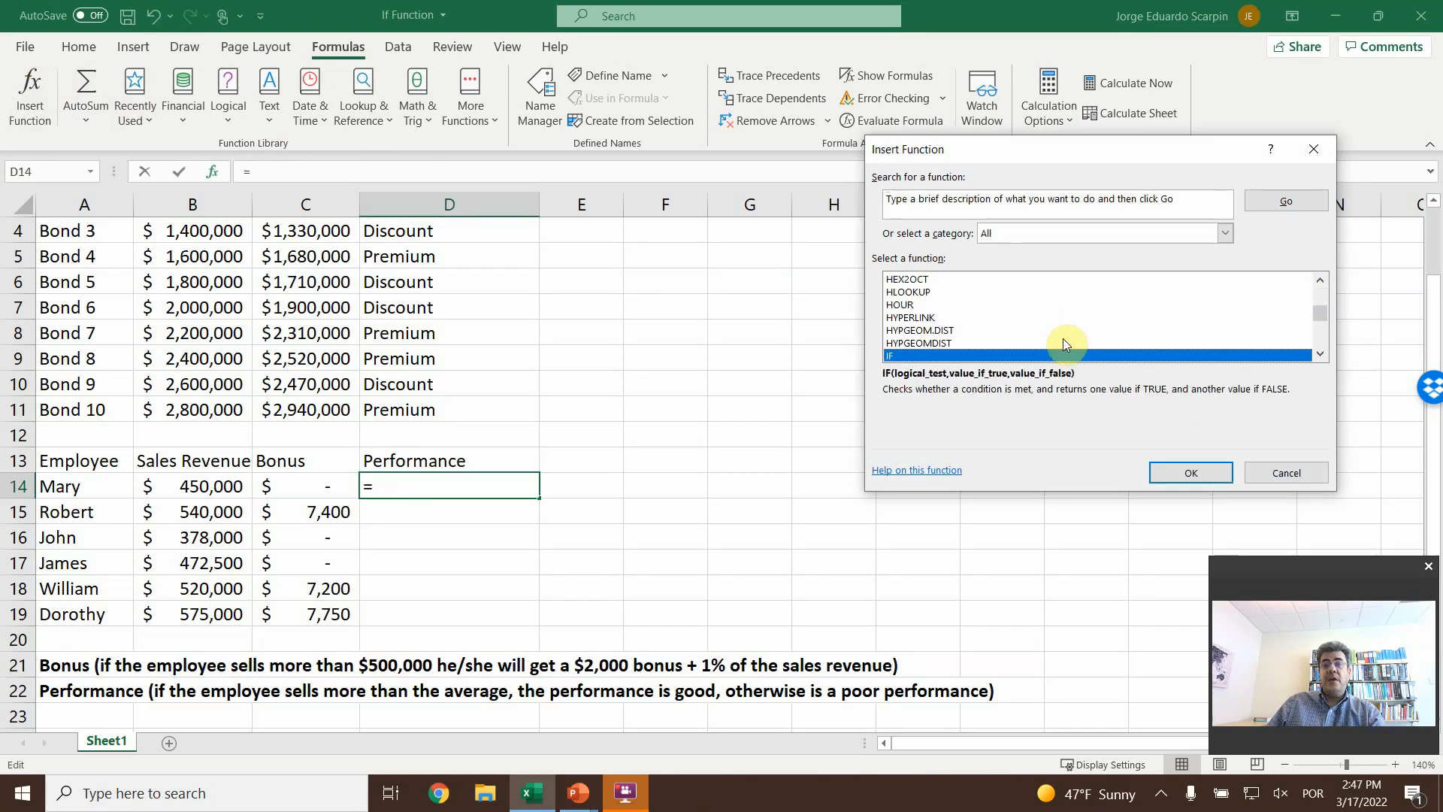
{"action": "left_click", "coordinate": [1202, 473]}
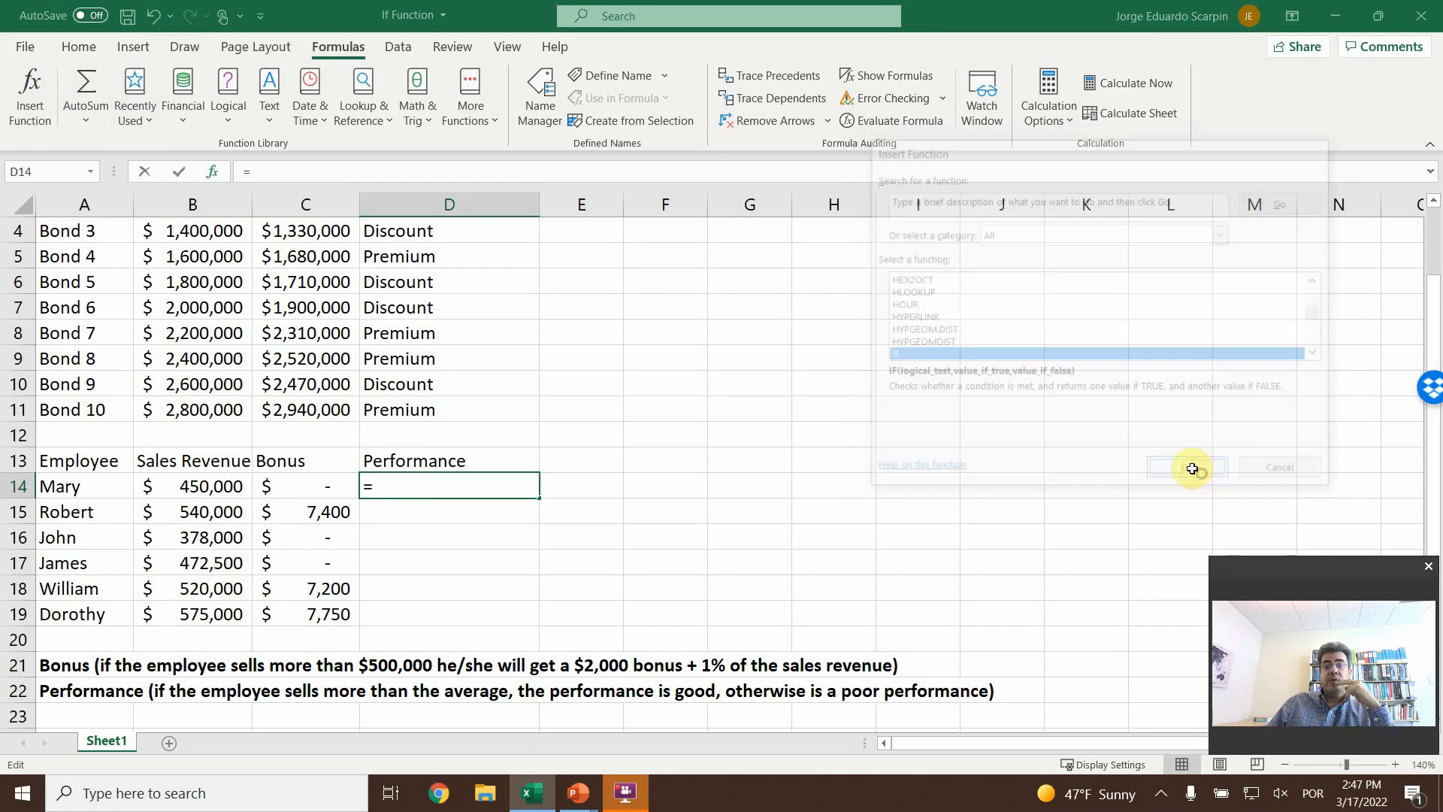
{"action": "left_click", "coordinate": [201, 487]}
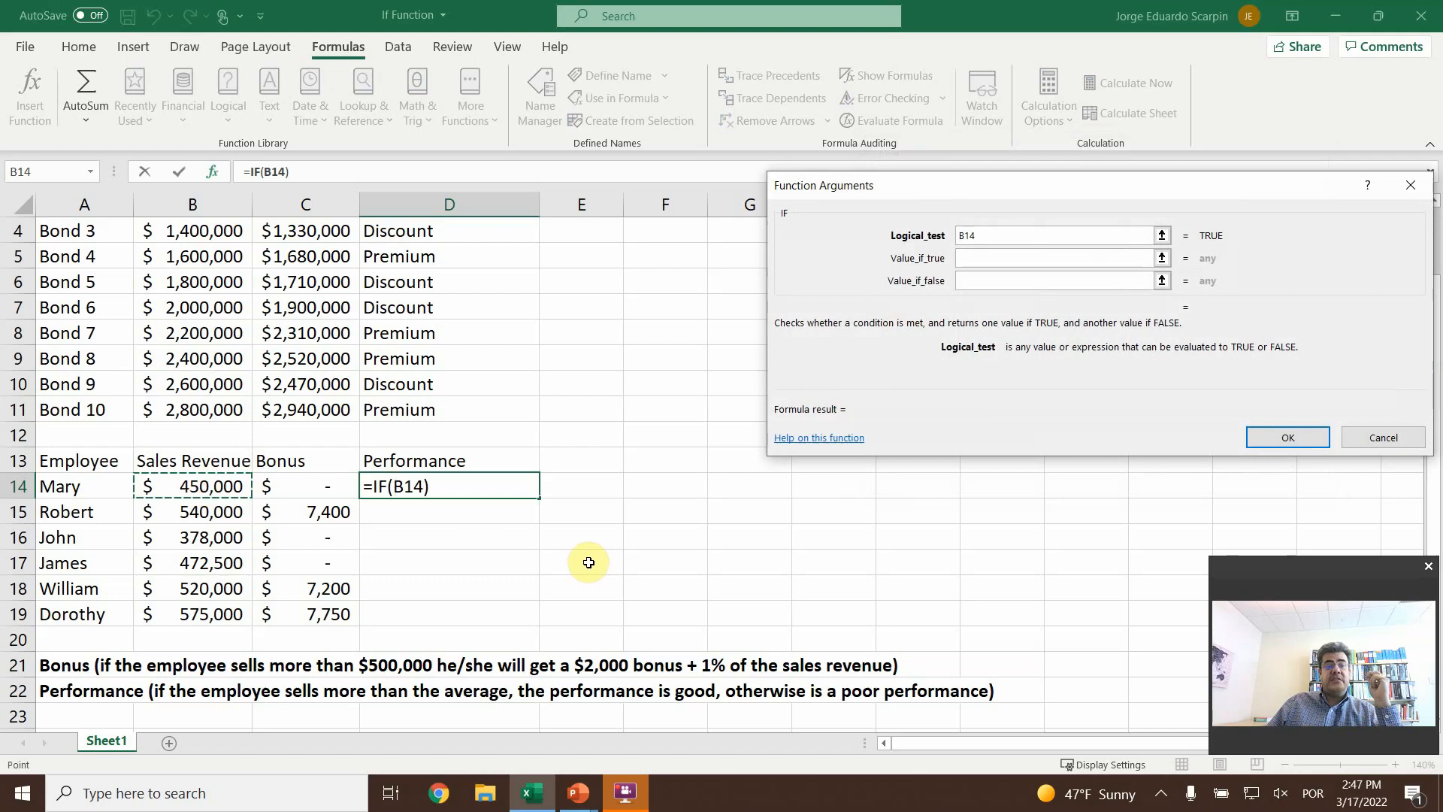
{"action": "type", "text": ">"}
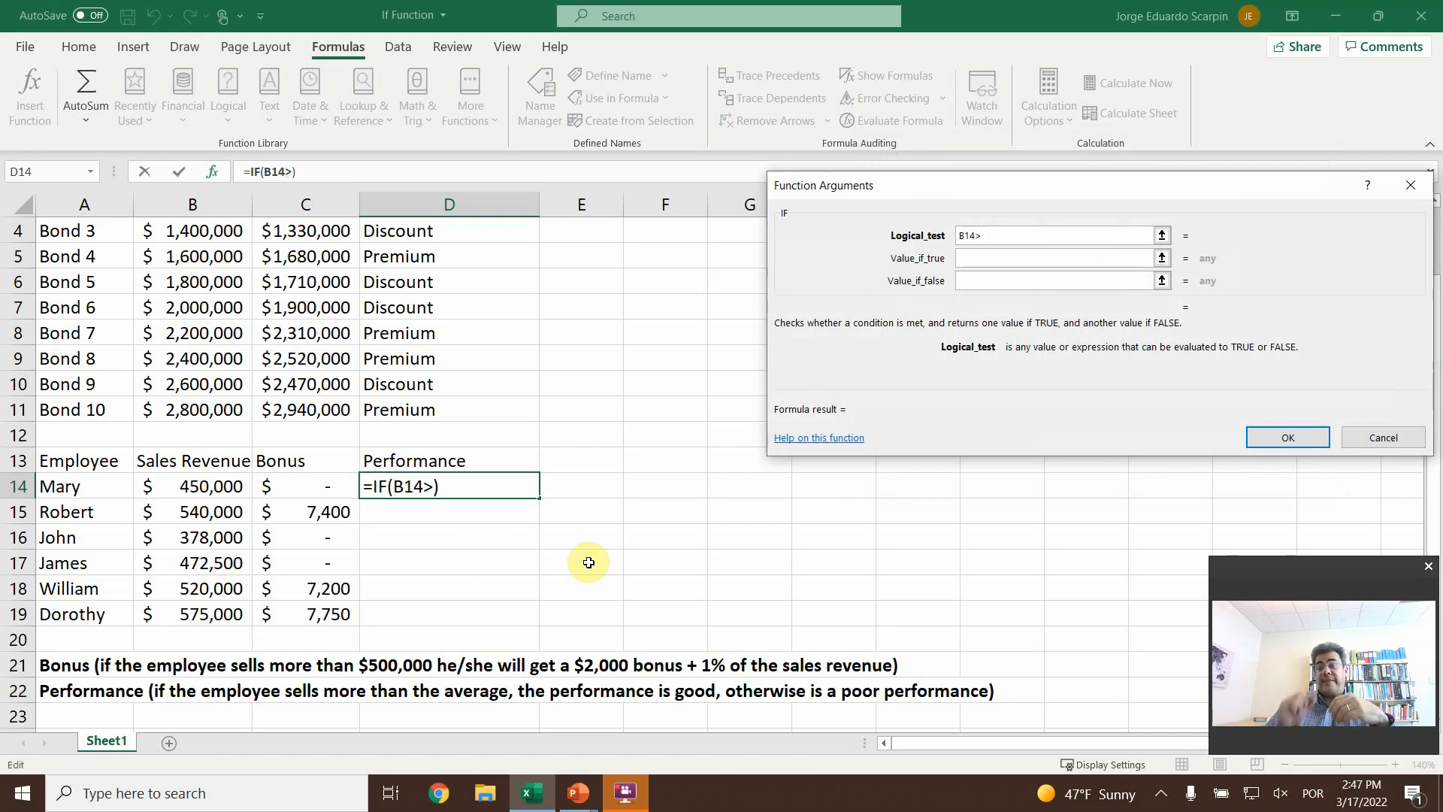
{"action": "type", "text": "av"}
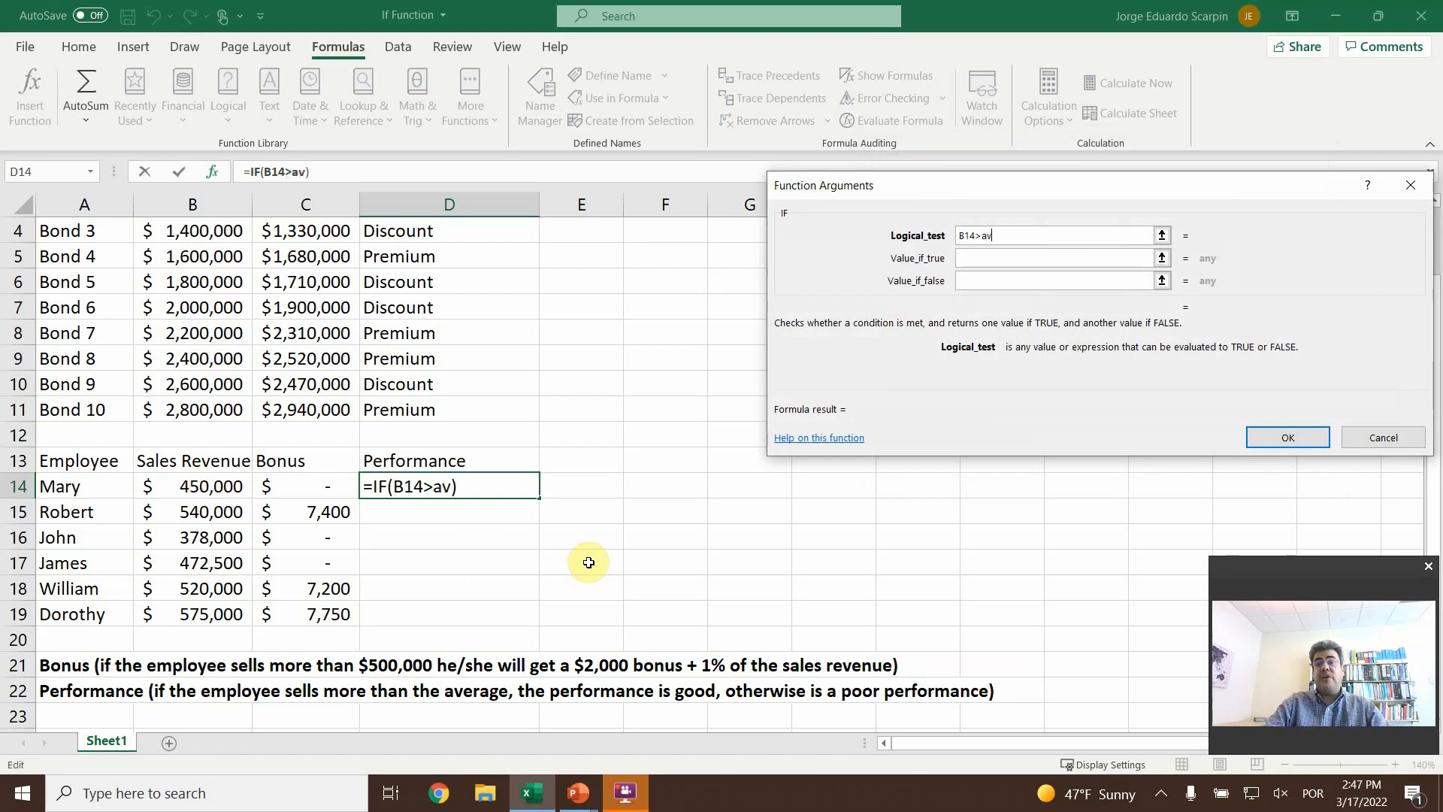
{"action": "type", "text": "erage("}
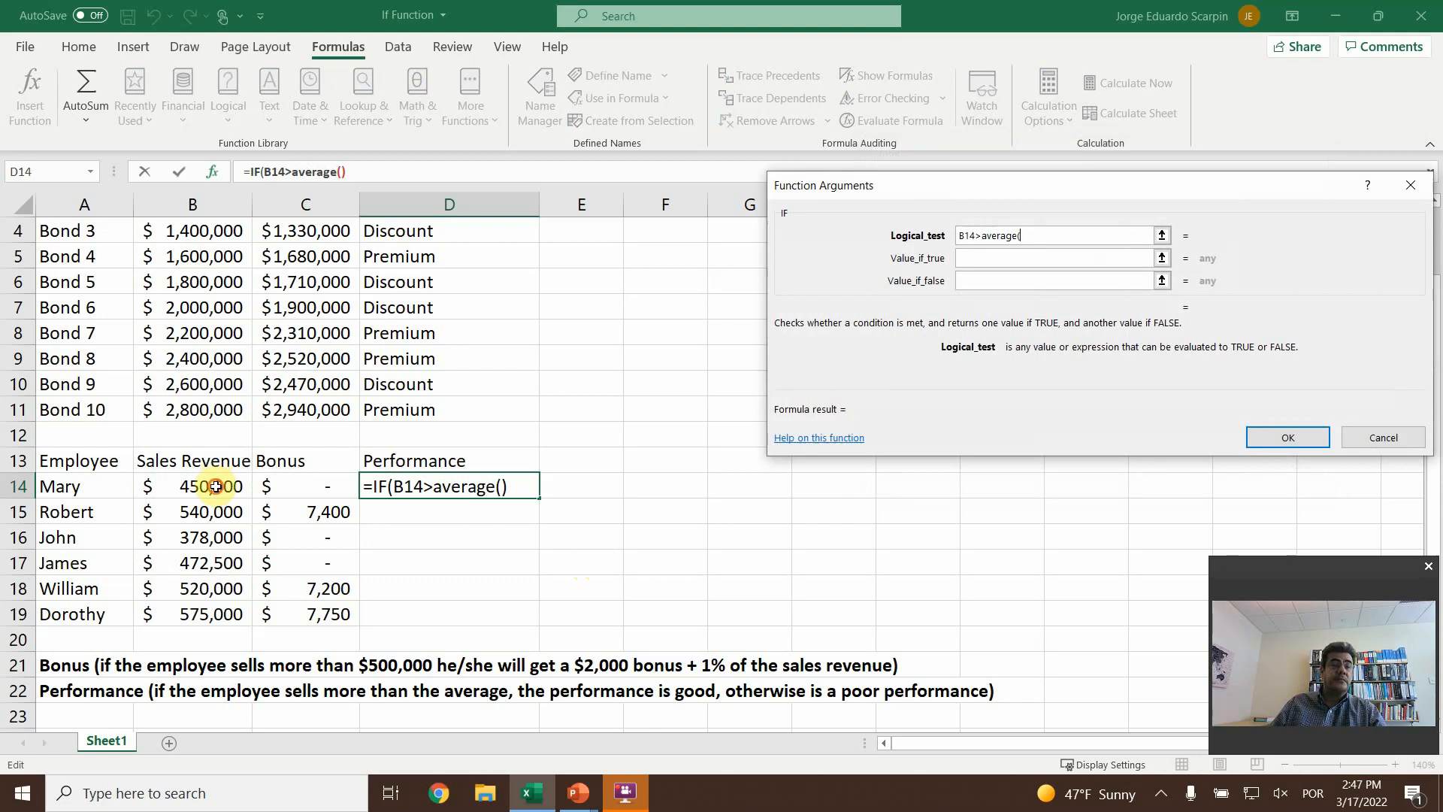
{"action": "left_click_drag", "start_coordinate": [216, 486], "coordinate": [211, 614]}
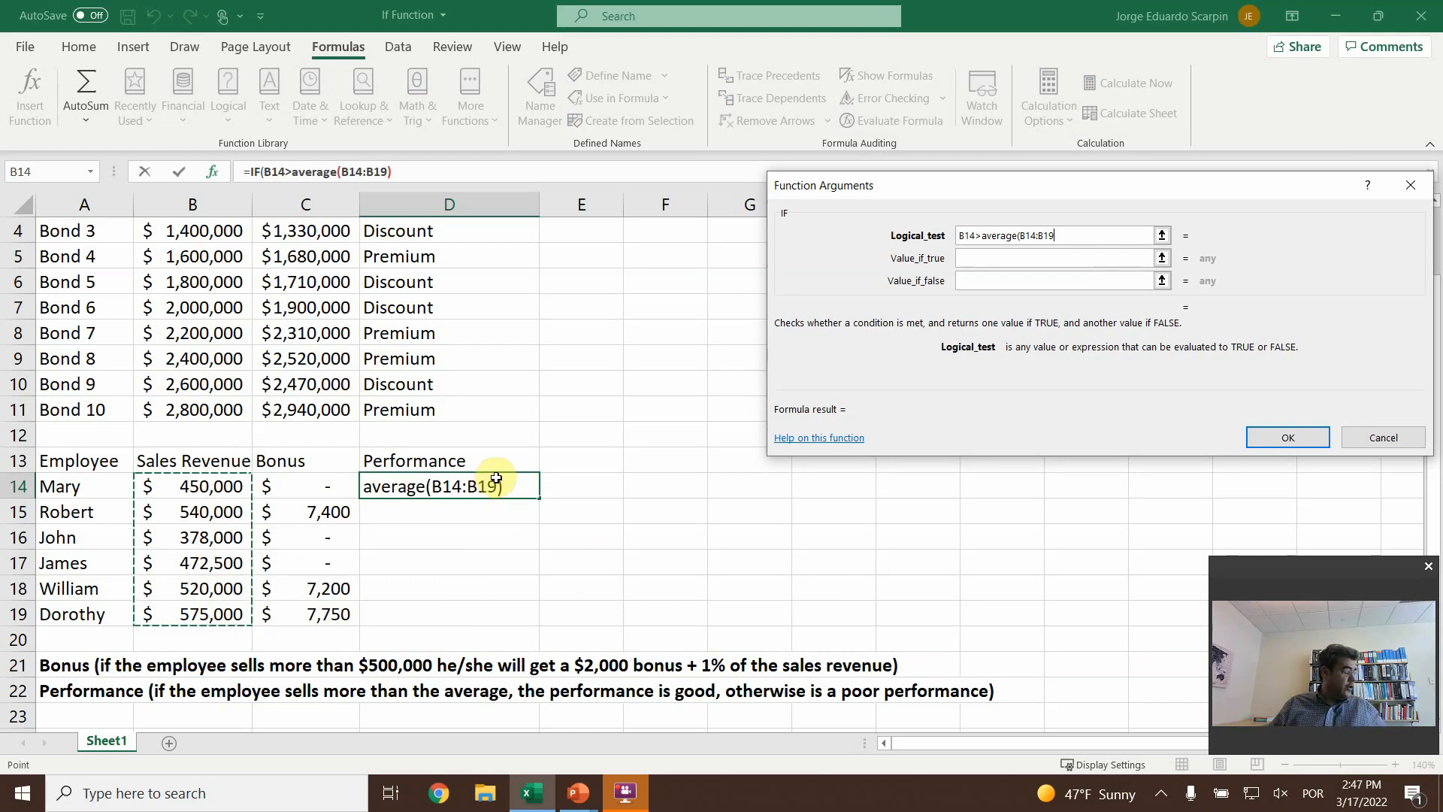
{"action": "key", "text": "F4"}
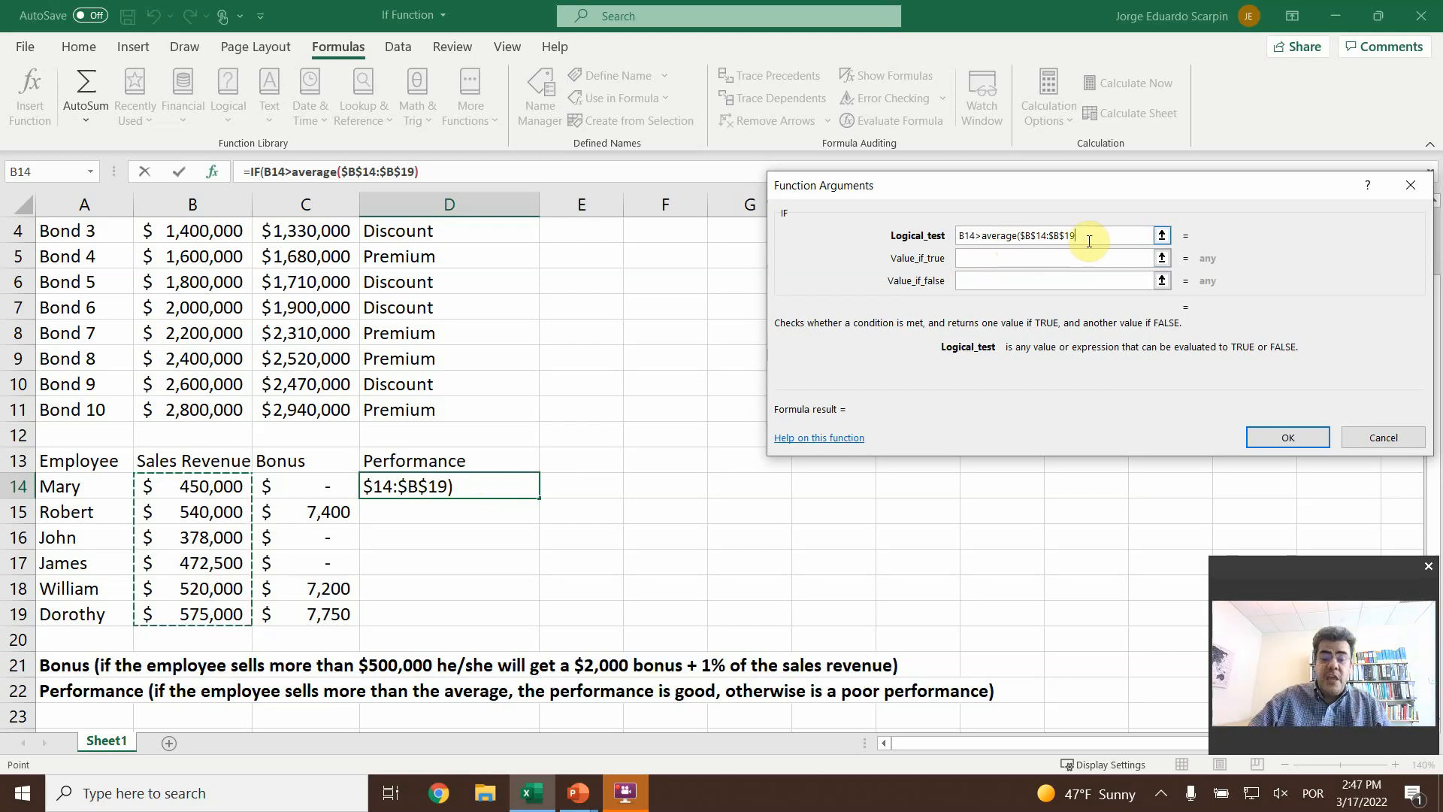
{"action": "type", "text": ")"}
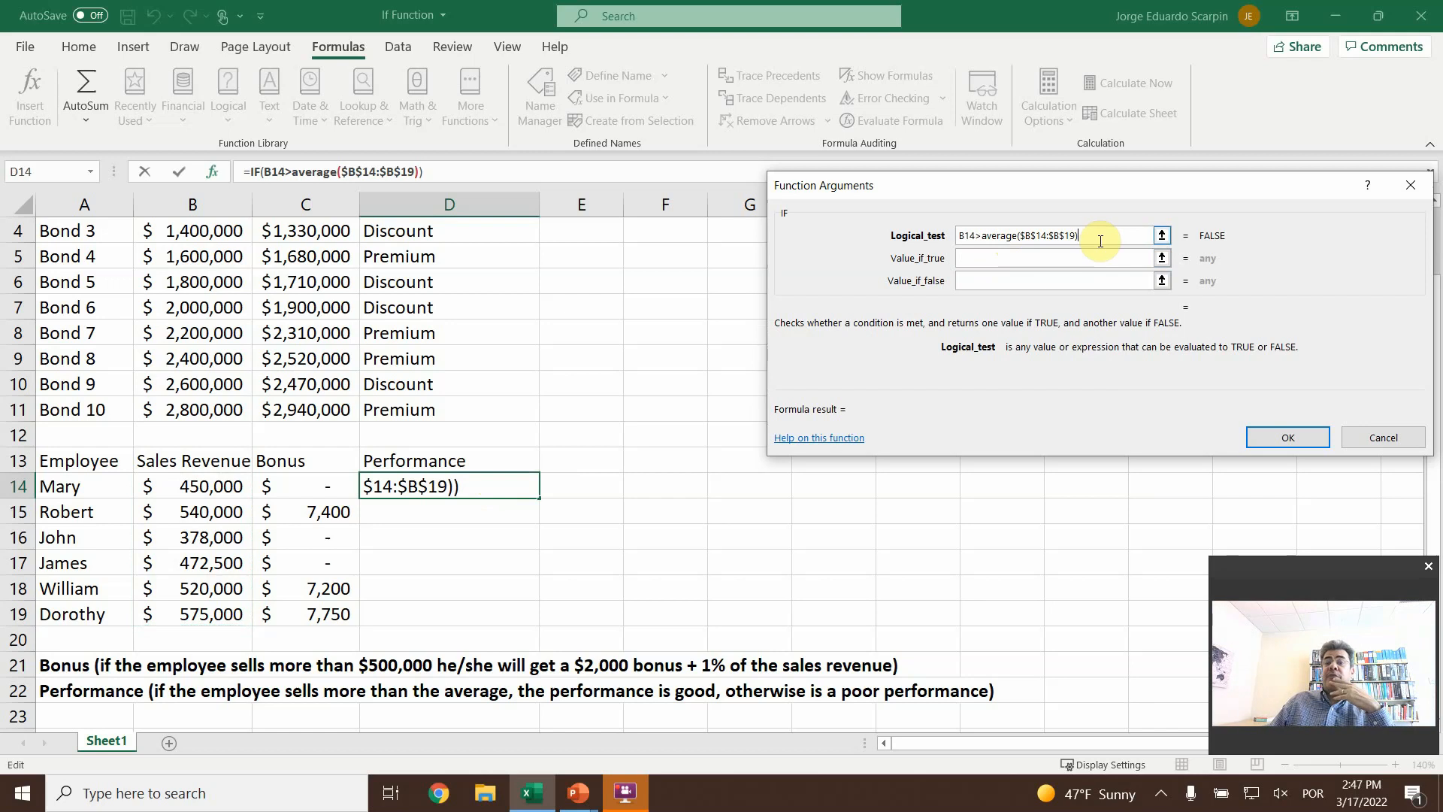
- Make the IF in D14 return "Good" when true and "Poor" when false, and copy the formula down through D19
{"action": "left_click", "coordinate": [1009, 258]}
{"action": "type", "text": "\""}
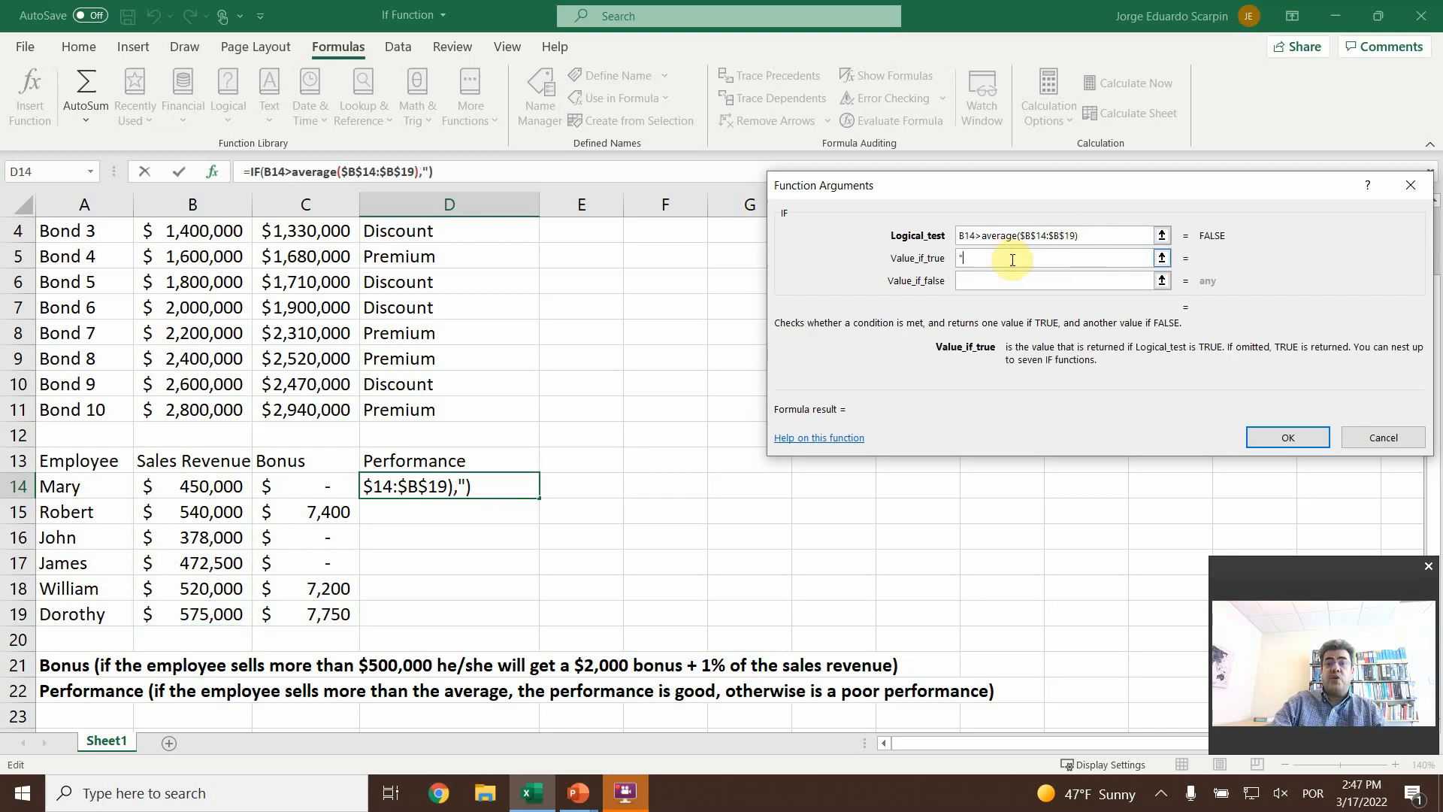
{"action": "type", "text": "Good\""}
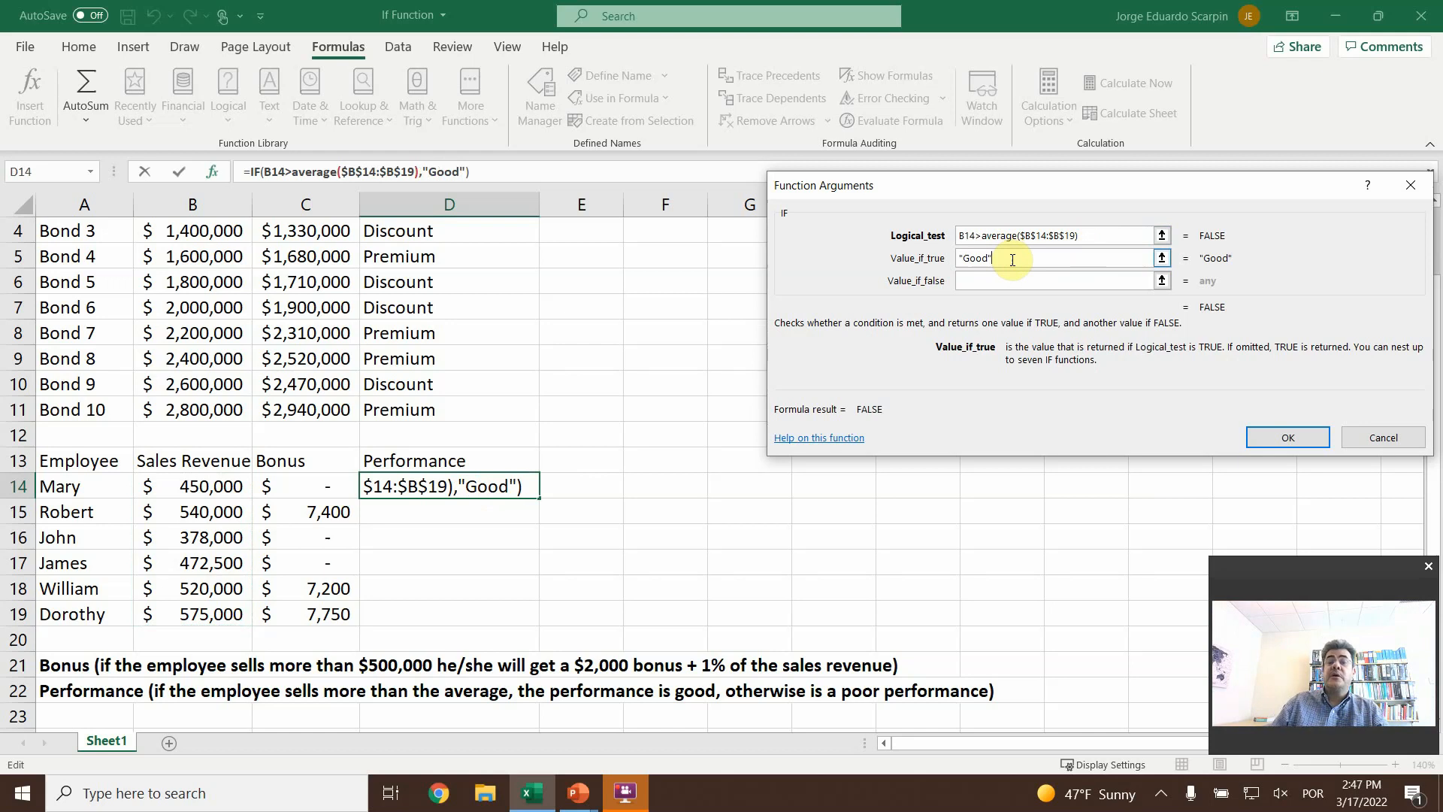
{"action": "left_click", "coordinate": [1006, 281]}
{"action": "type", "text": "\"Poor"}
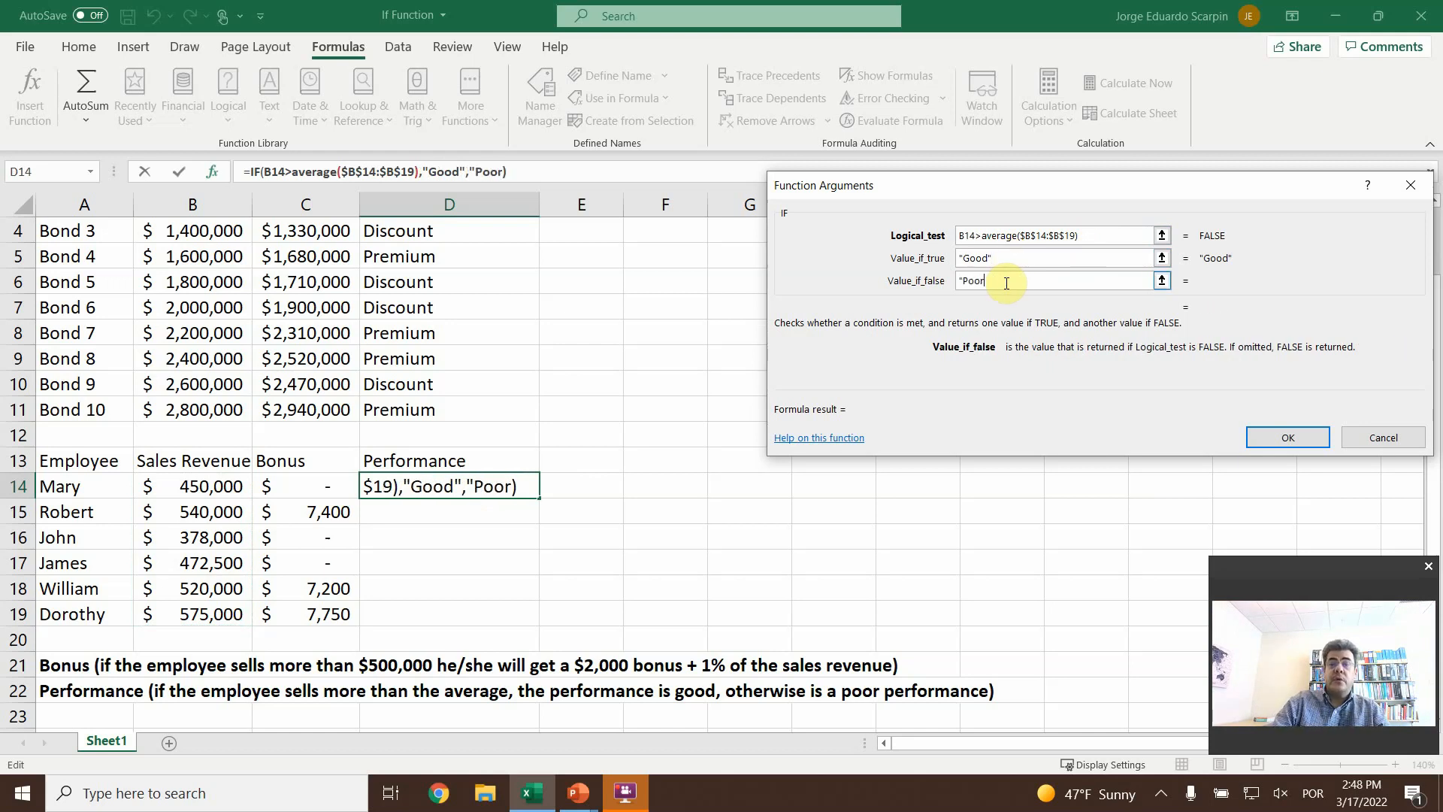
{"action": "type", "text": "\""}
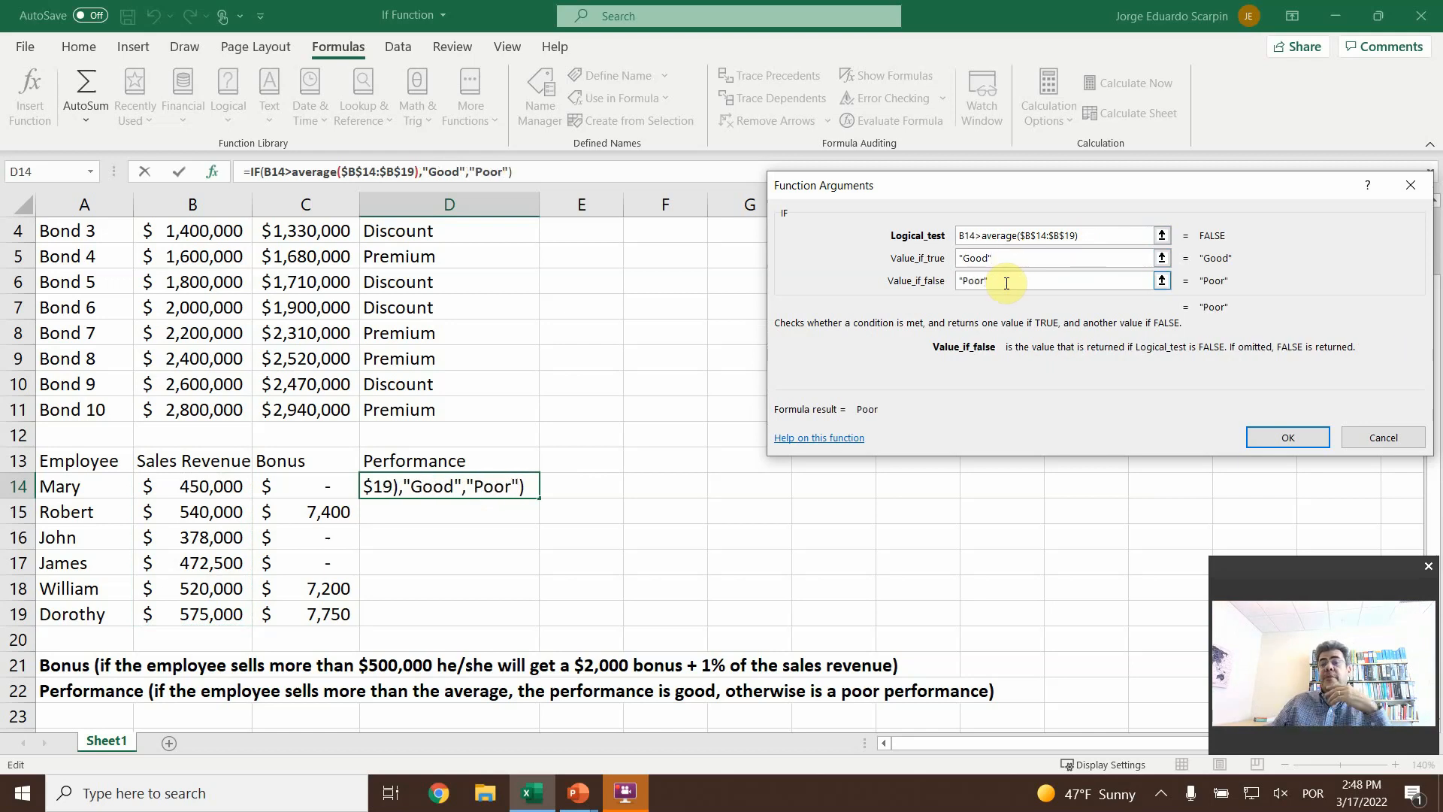
{"action": "left_click", "coordinate": [1294, 443]}
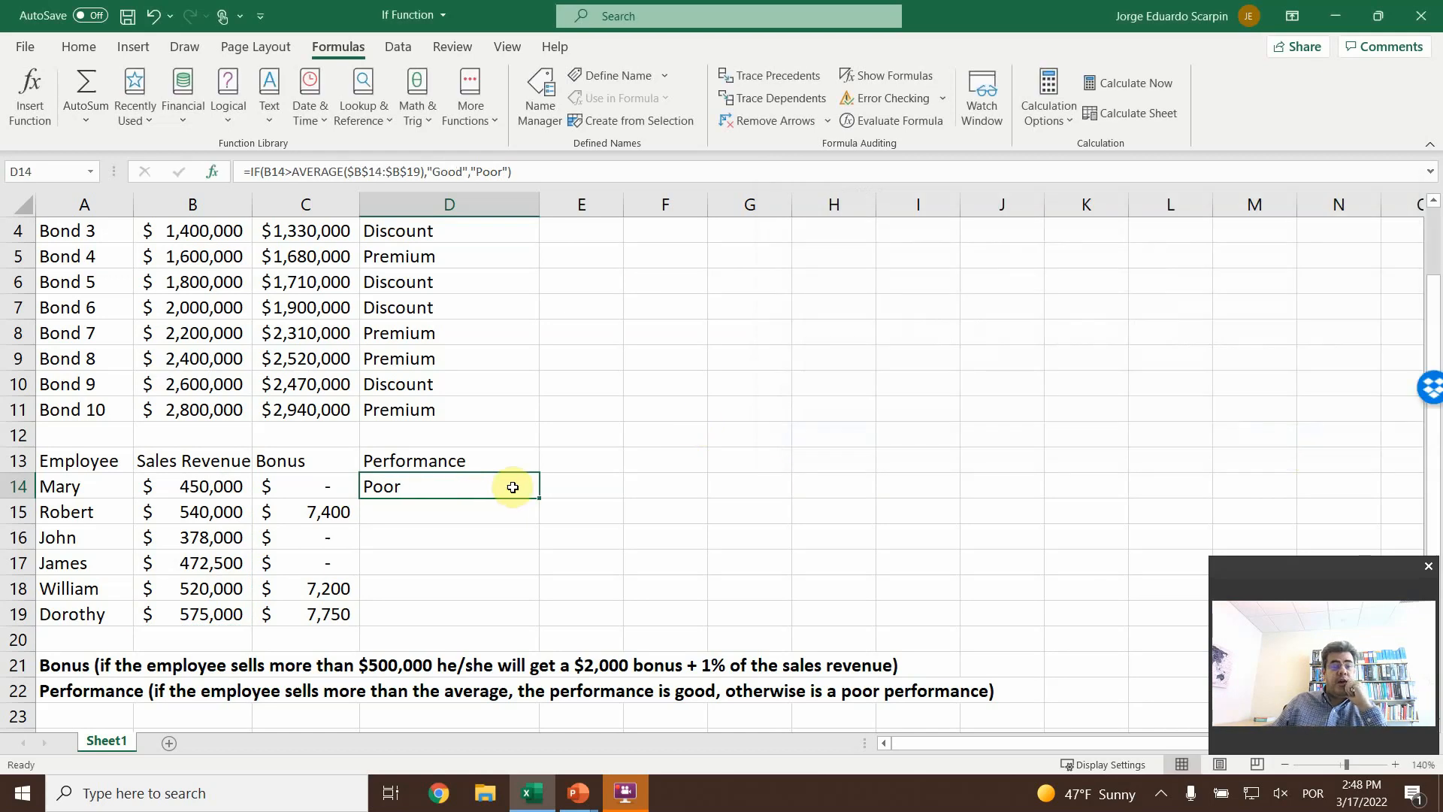
{"action": "left_click_drag", "start_coordinate": [538, 498], "coordinate": [525, 615]}
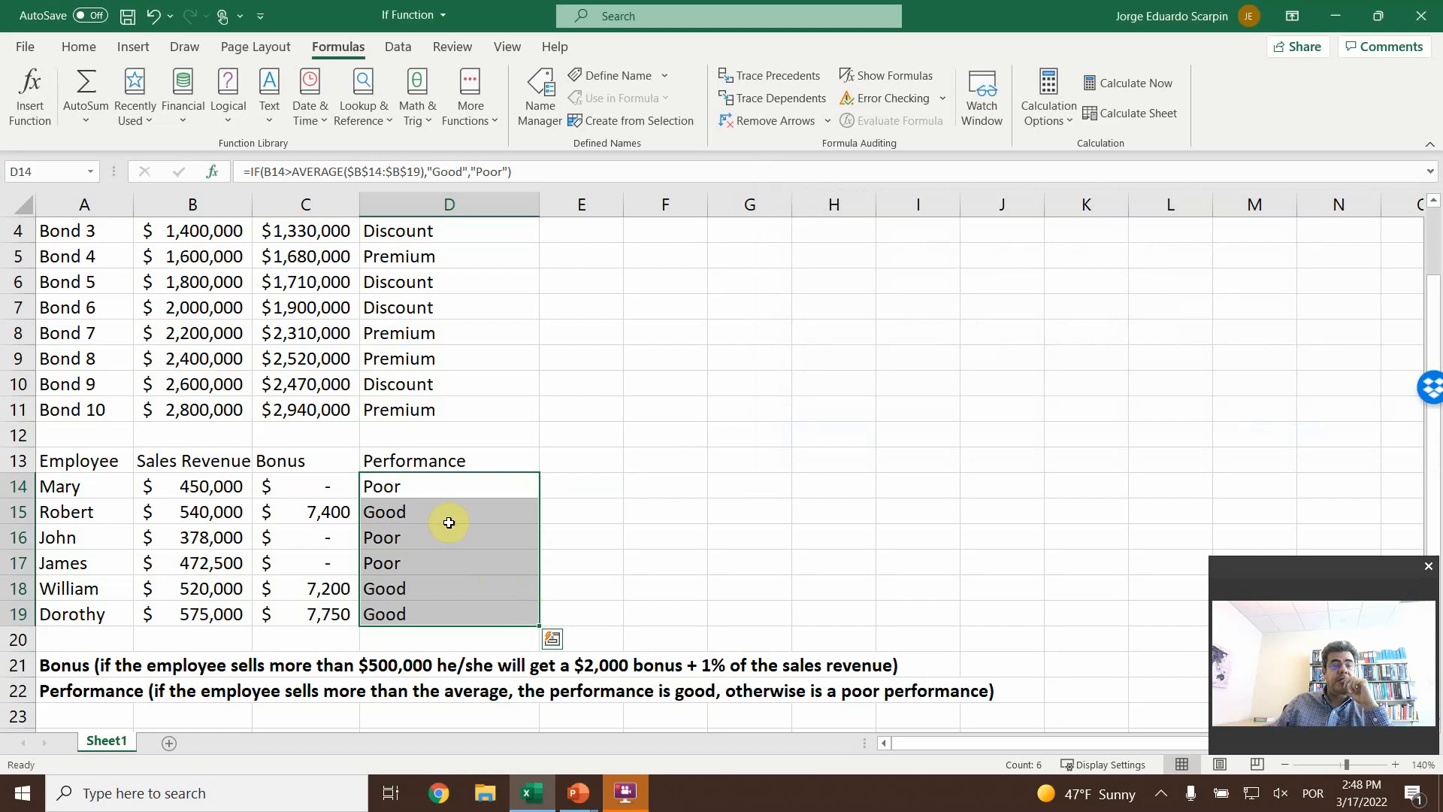
- Check the copied performance formulas in D15 through D19 against the sales revenue in B15
{"action": "left_click", "coordinate": [410, 506]}
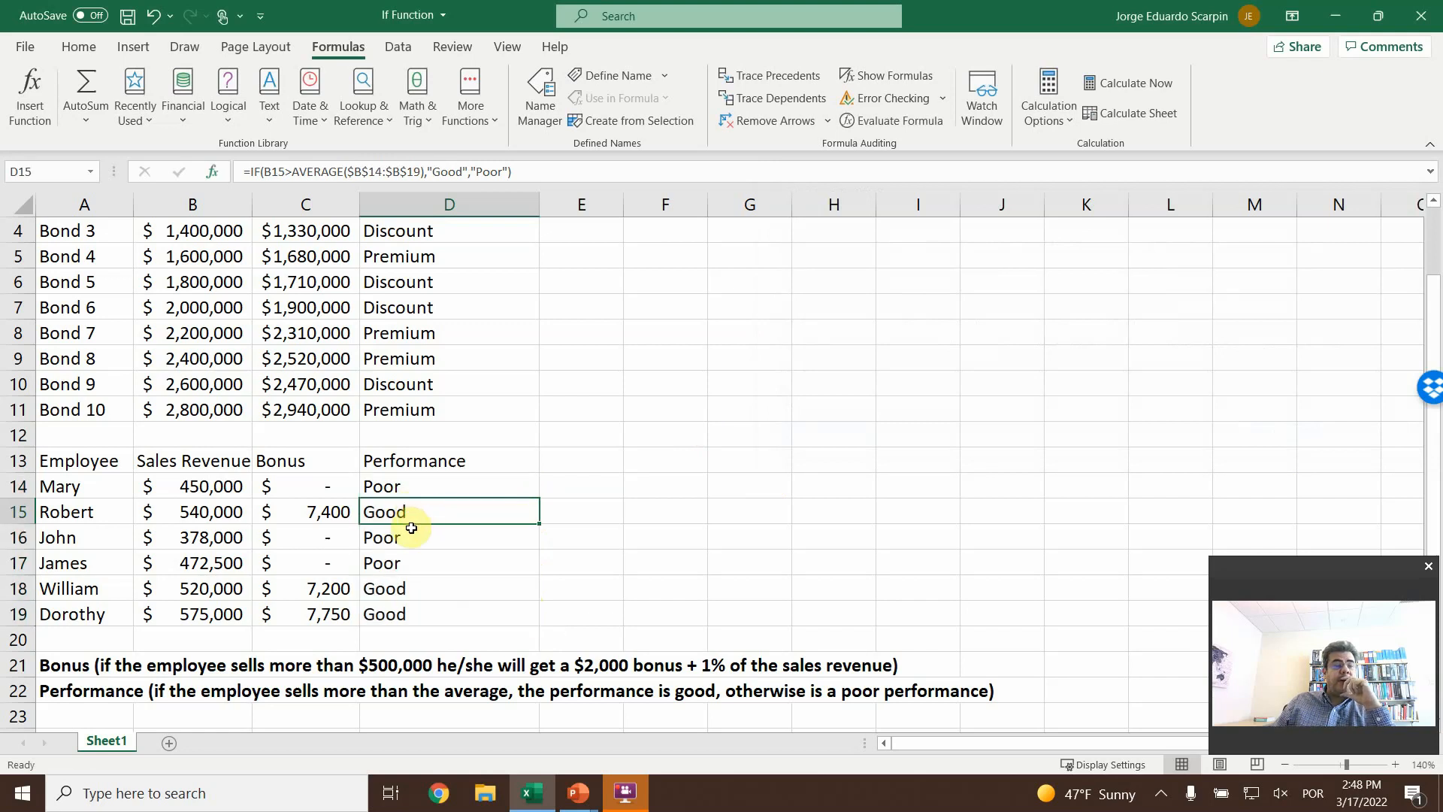
{"action": "left_click", "coordinate": [406, 538]}
{"action": "left_click", "coordinate": [415, 561]}
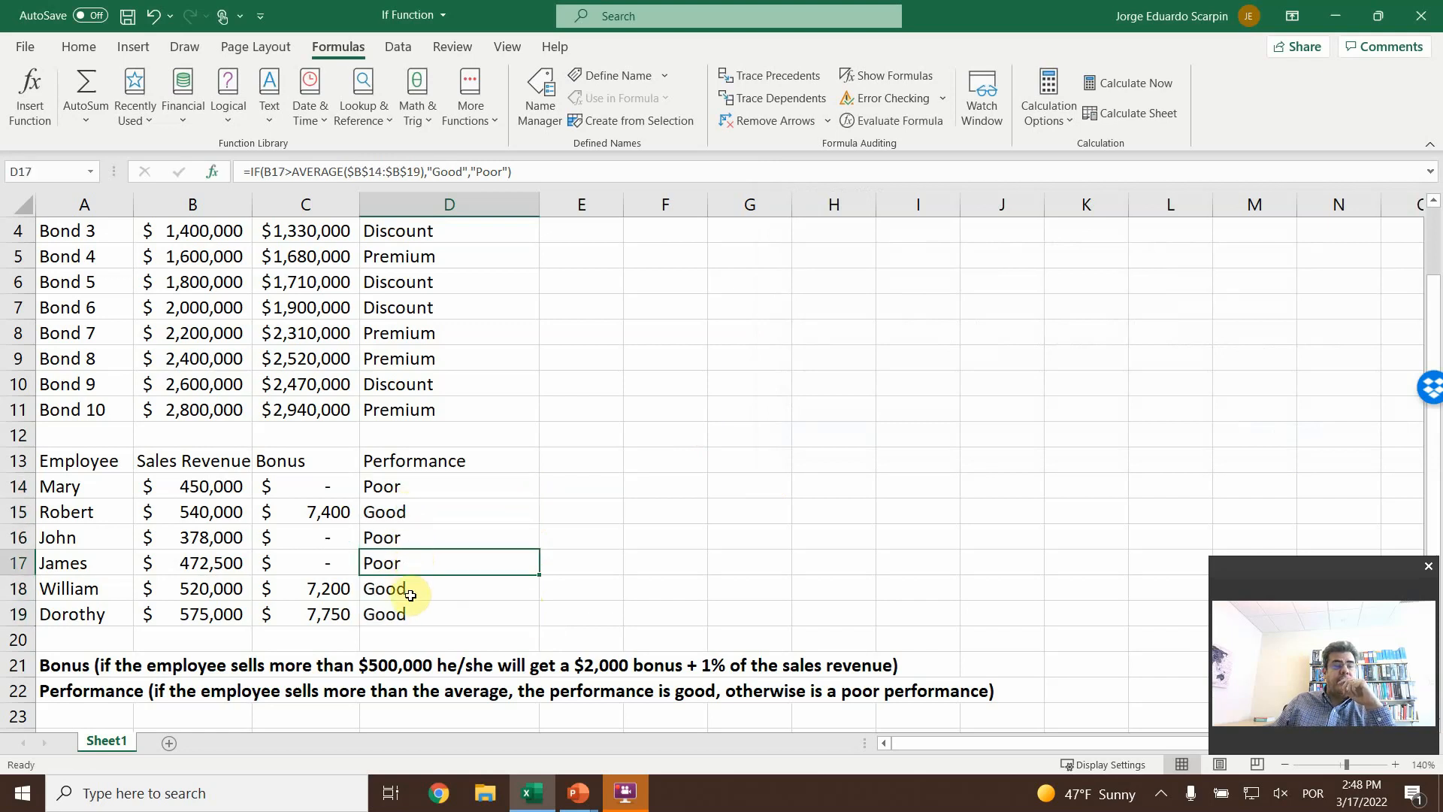
{"action": "left_click", "coordinate": [416, 590]}
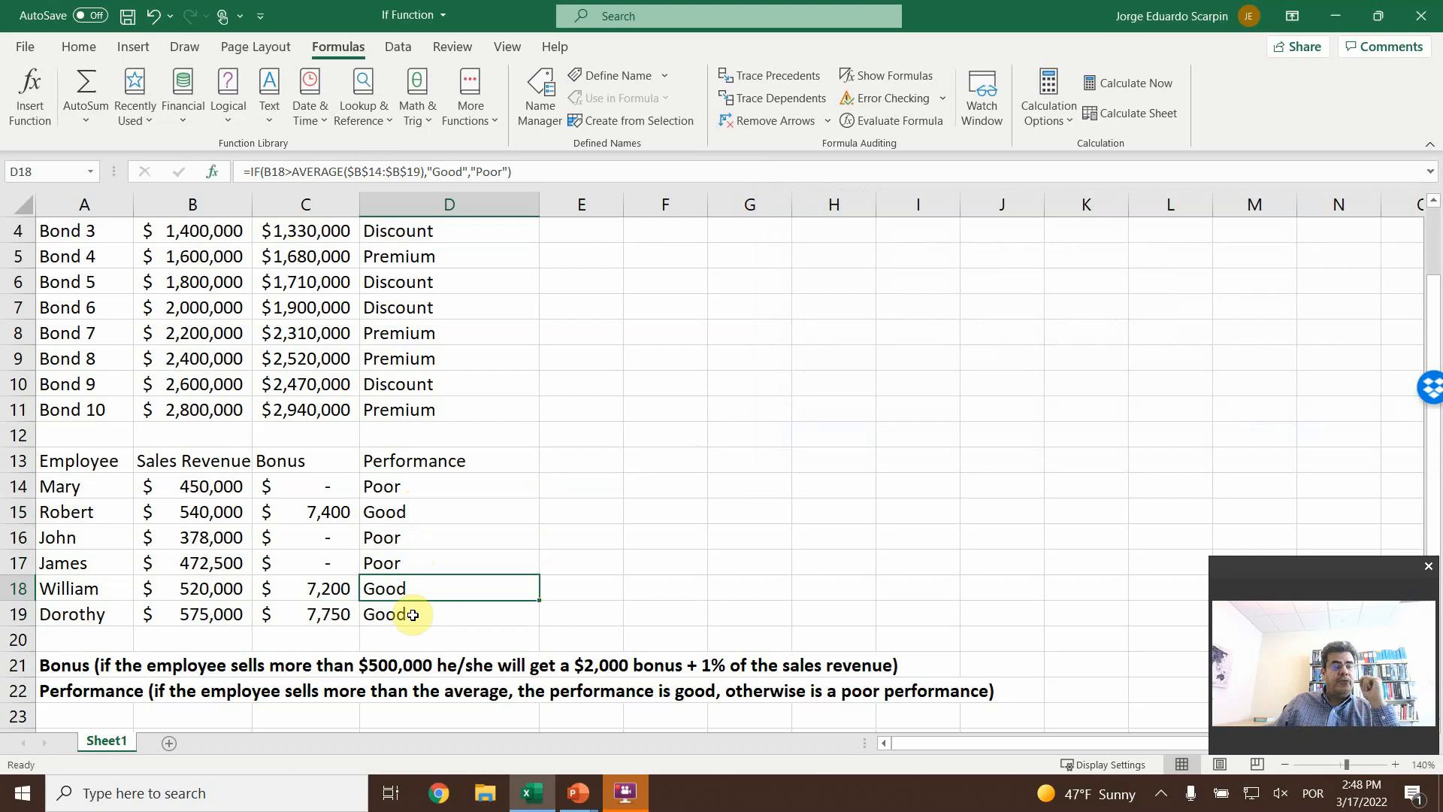
{"action": "left_click", "coordinate": [413, 616]}
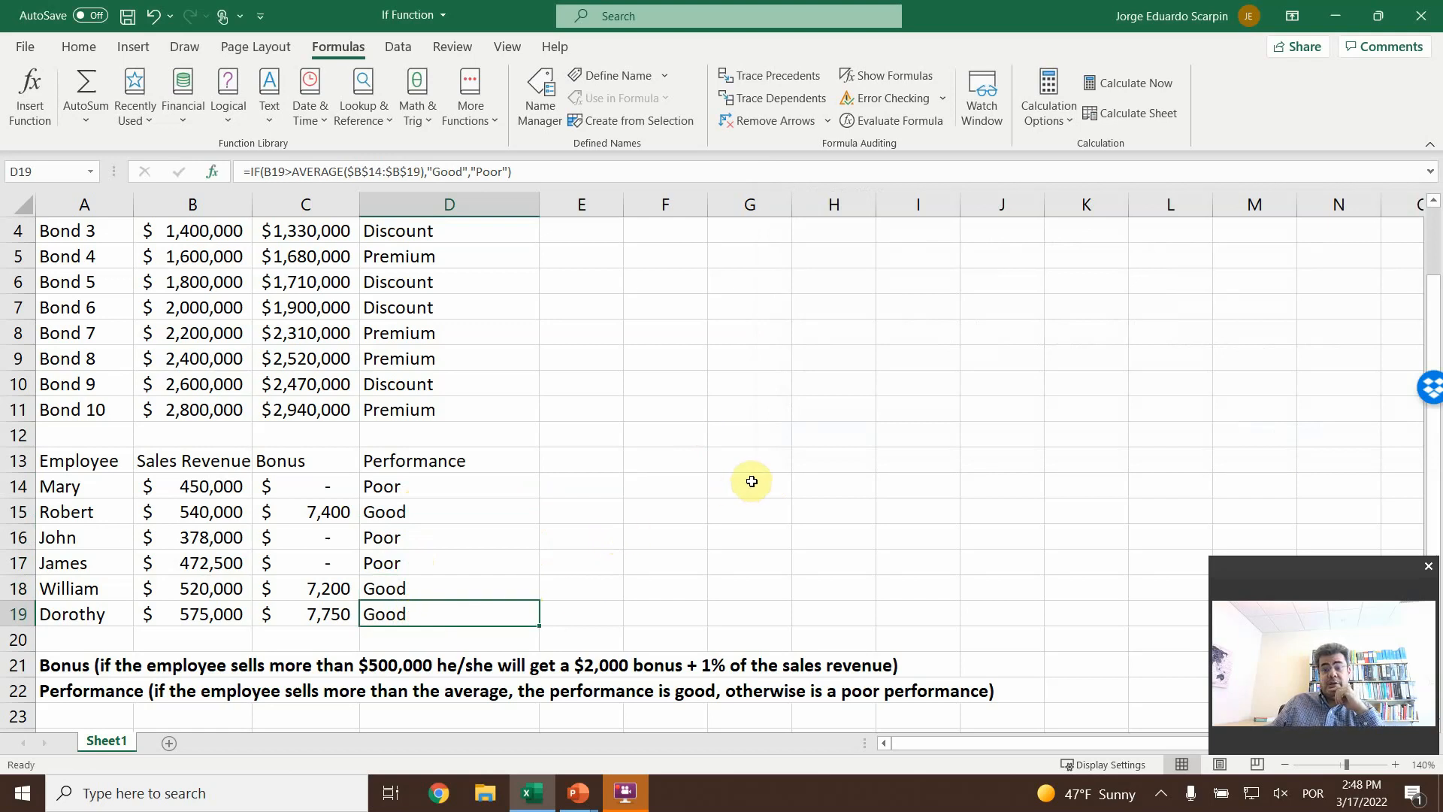
{"action": "left_click", "coordinate": [191, 510]}
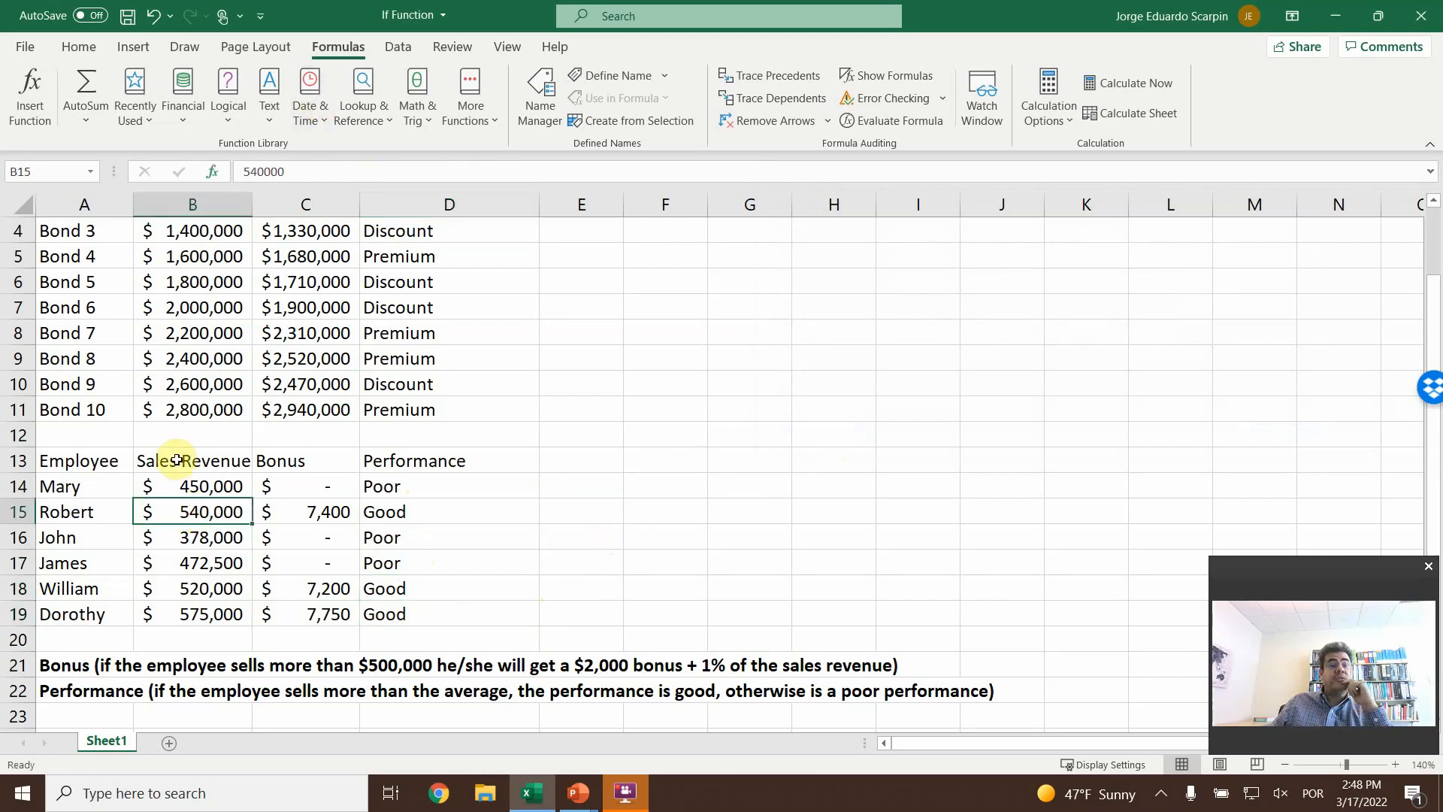
- Test the average-based ratings by setting B19 to 1575000, and check the Performance results in D15 and D18
{"action": "left_click", "coordinate": [172, 613]}
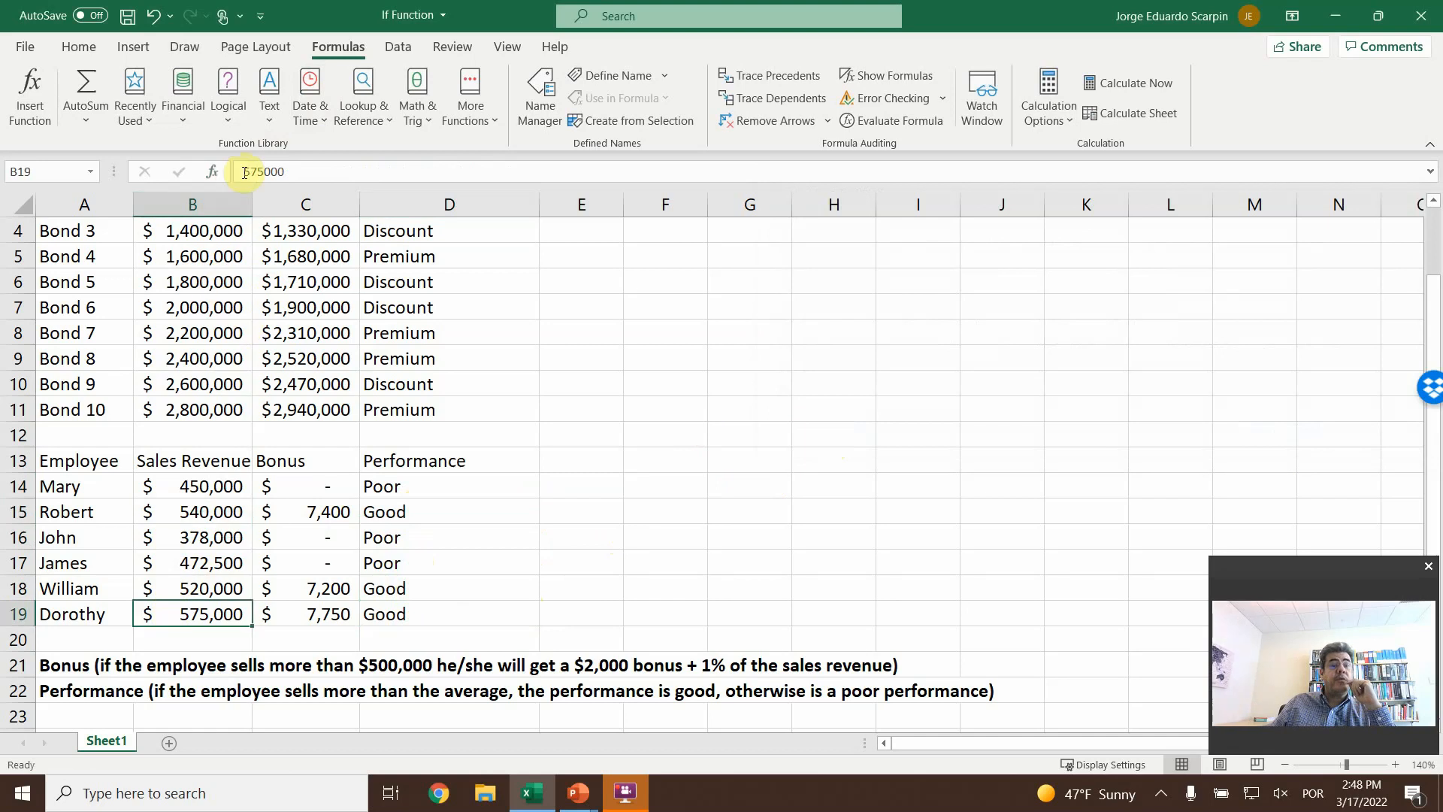
{"action": "left_click_drag", "start_coordinate": [252, 171], "coordinate": [243, 172]}
{"action": "key", "text": "Left"}
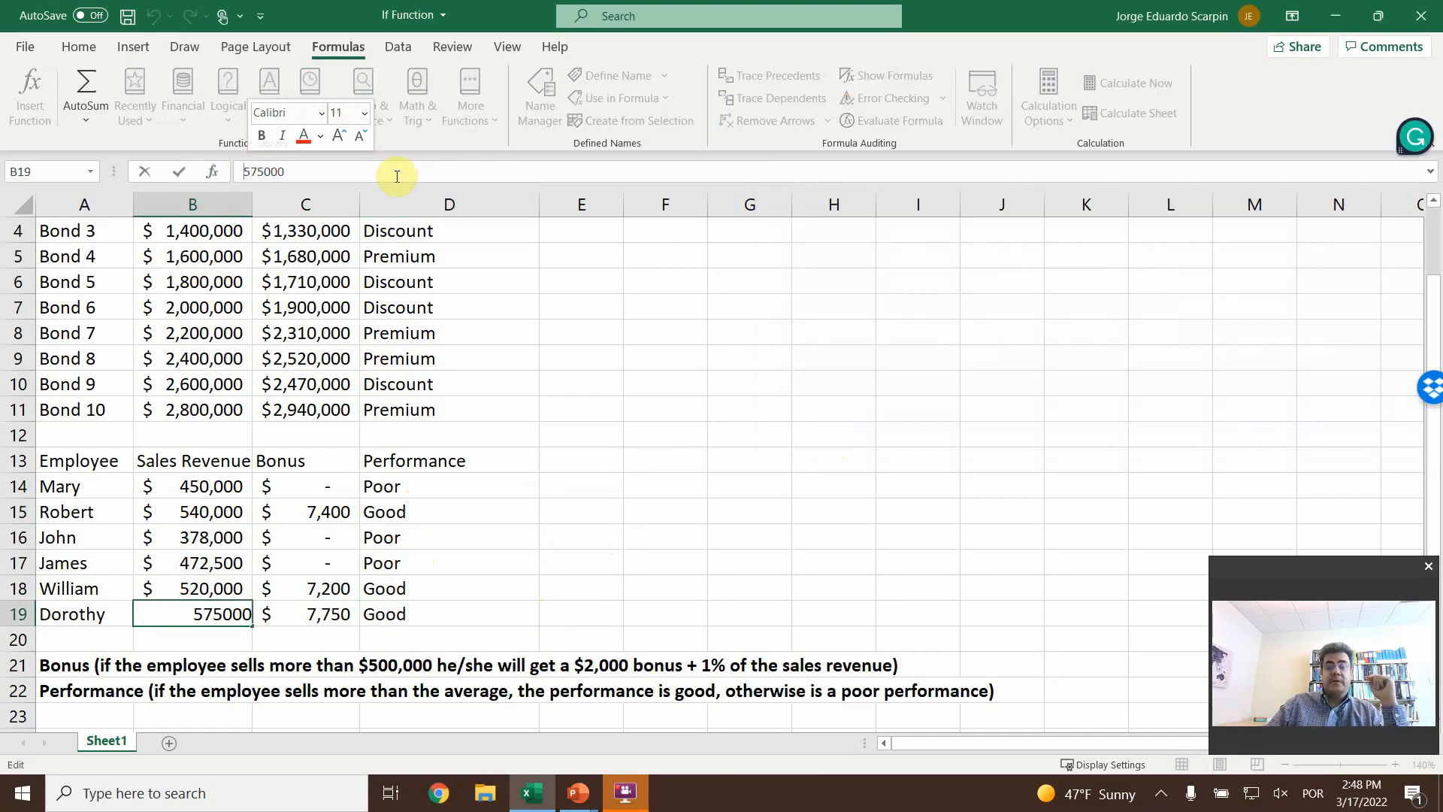
{"action": "type", "text": "1"}
{"action": "key", "text": "Return"}
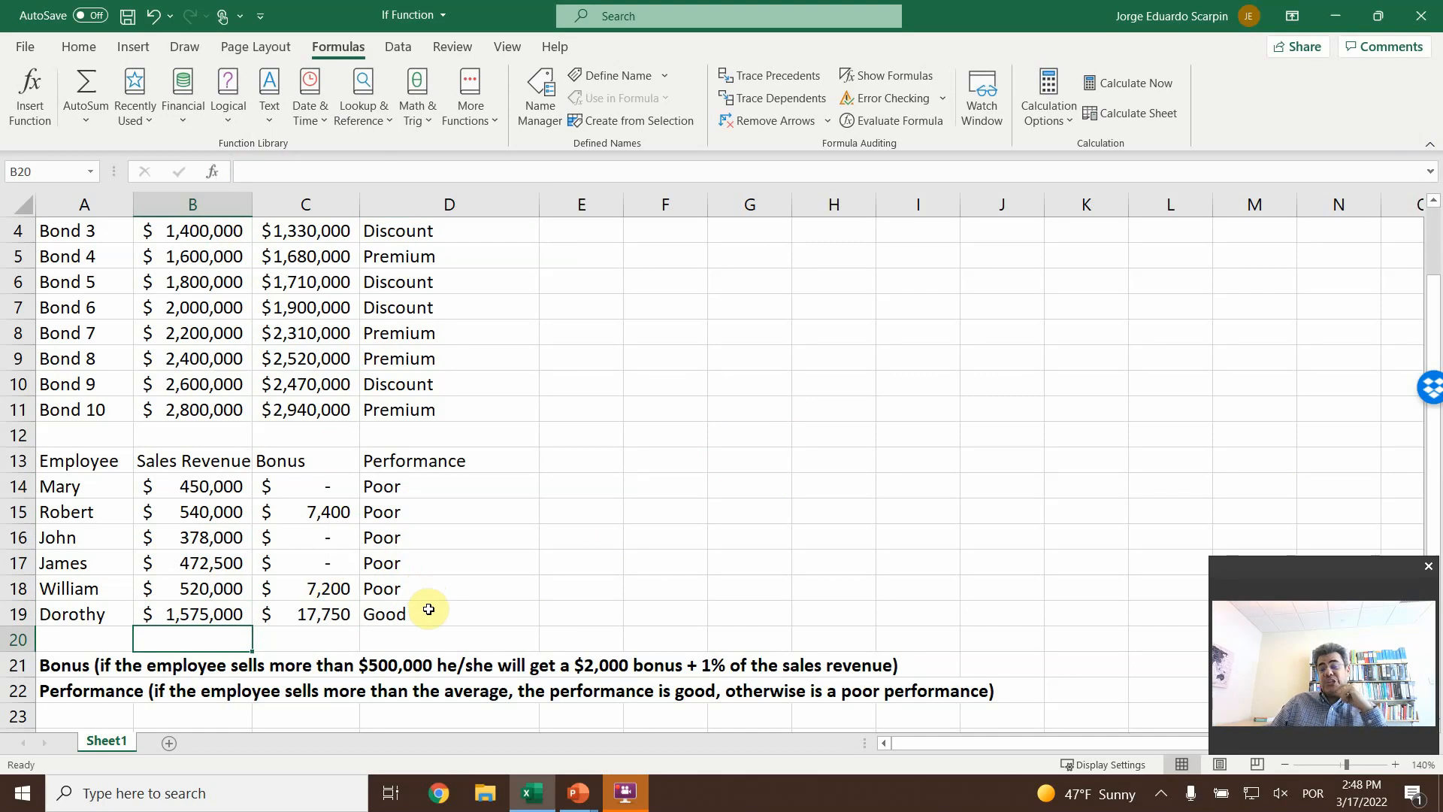
{"action": "left_click", "coordinate": [384, 512]}
{"action": "left_click", "coordinate": [387, 588]}
{"action": "left_click", "coordinate": [394, 514]}
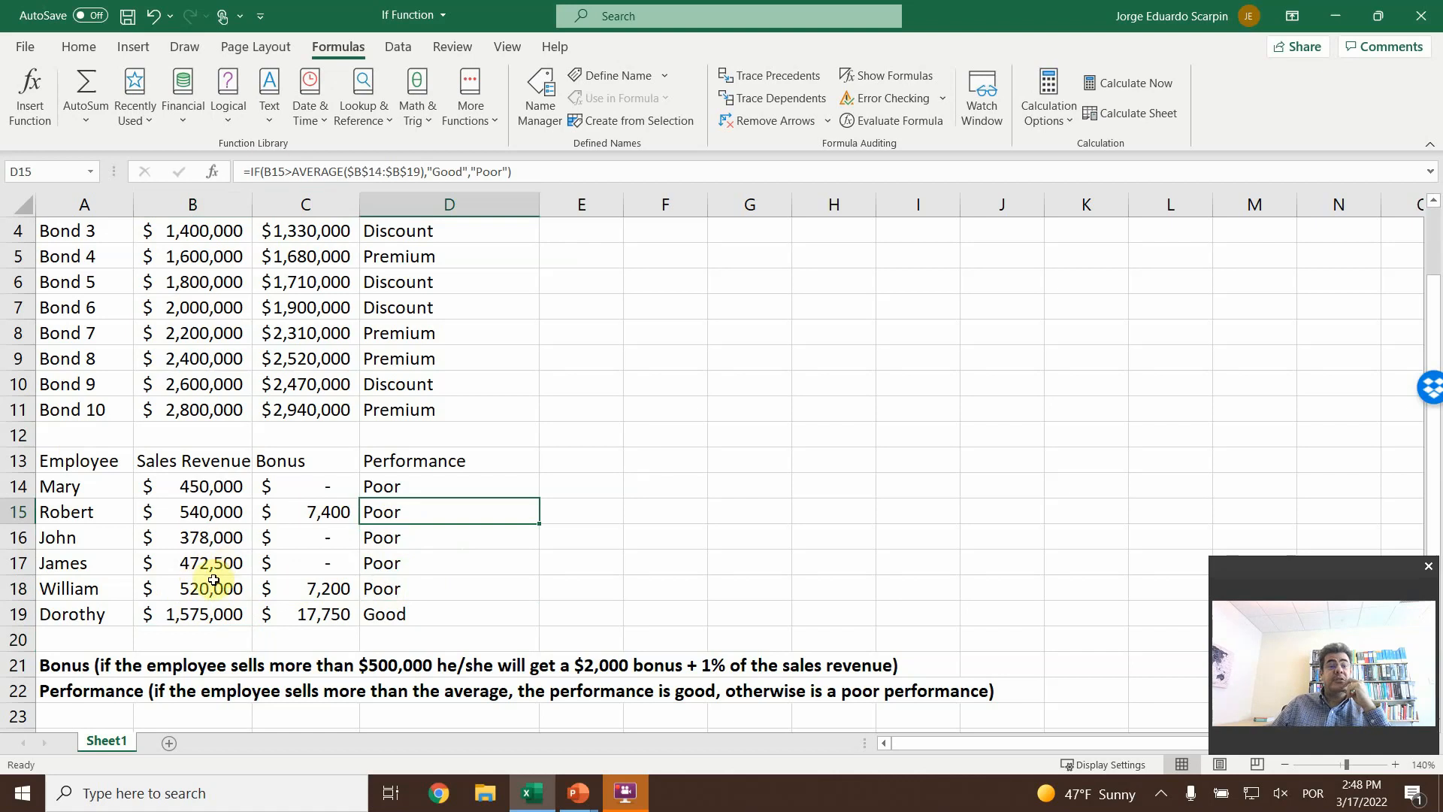
- Restore the last employee's sales revenue in B19 to 575000
{"action": "left_click", "coordinate": [201, 613]}
{"action": "left_click", "coordinate": [249, 171]}
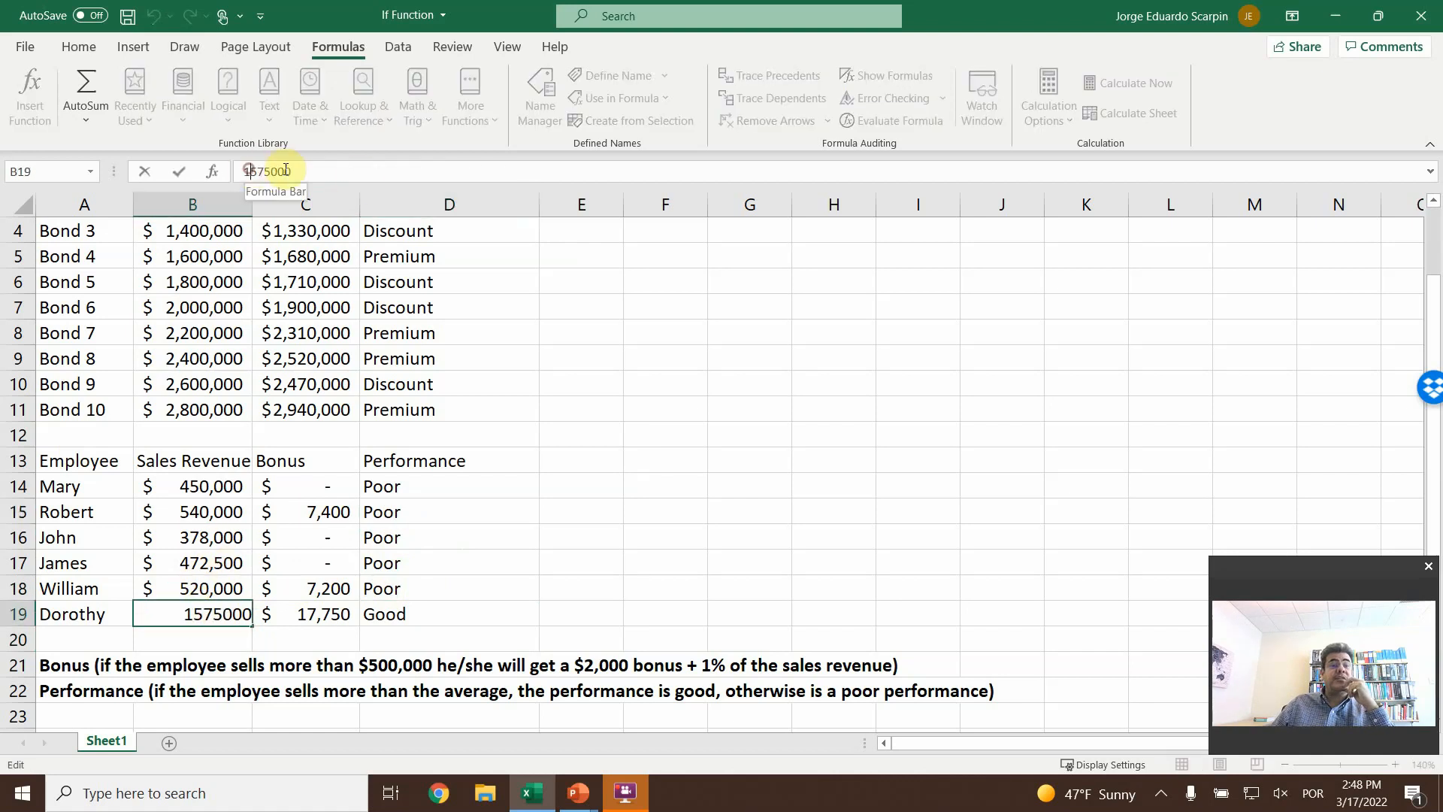
{"action": "key", "text": "BackSpace"}
{"action": "key", "text": "Return"}
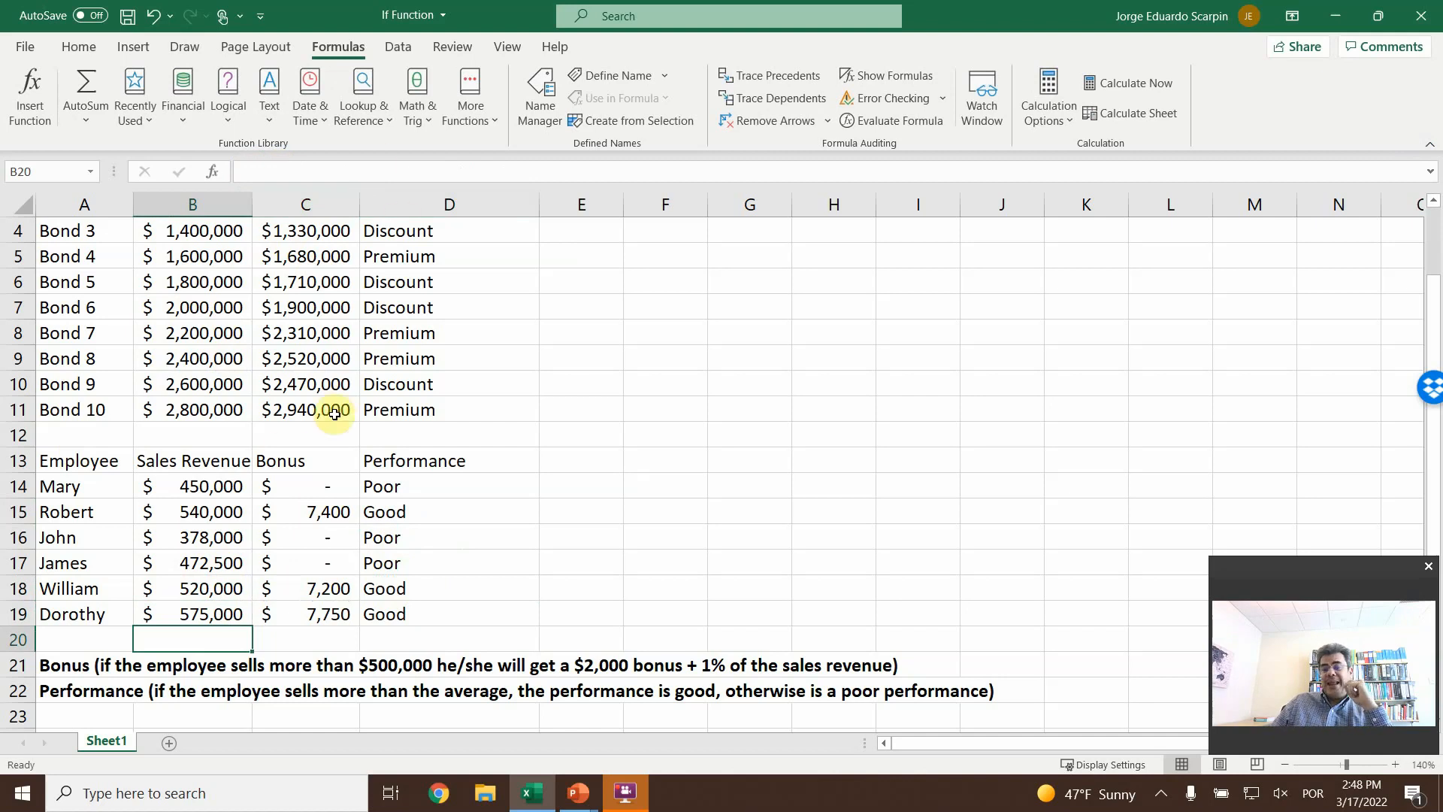
- Clear C14 and start an IF formula directly in the cell with the logical test B14>500000
{"action": "left_click", "coordinate": [322, 486]}
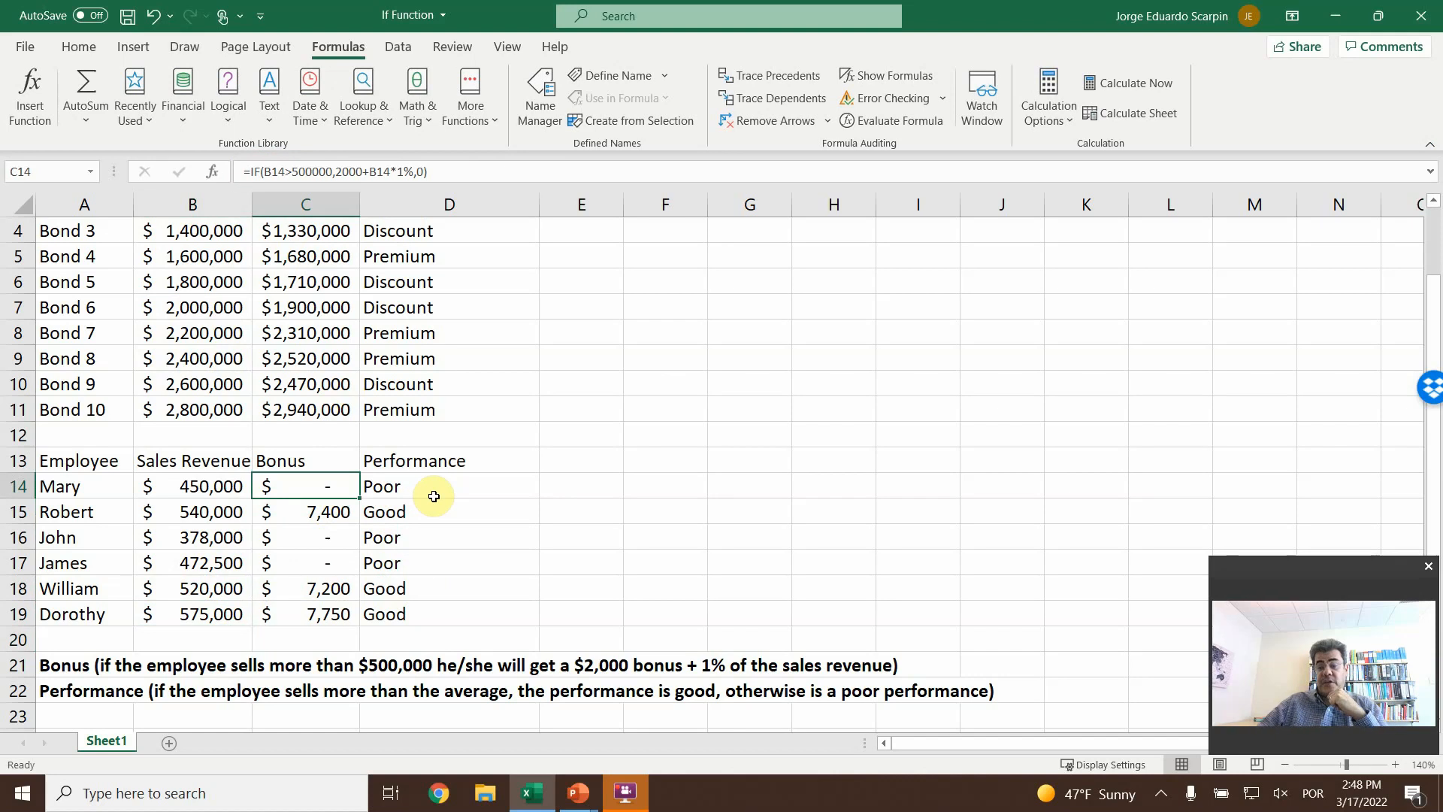
{"action": "key", "text": "Delete"}
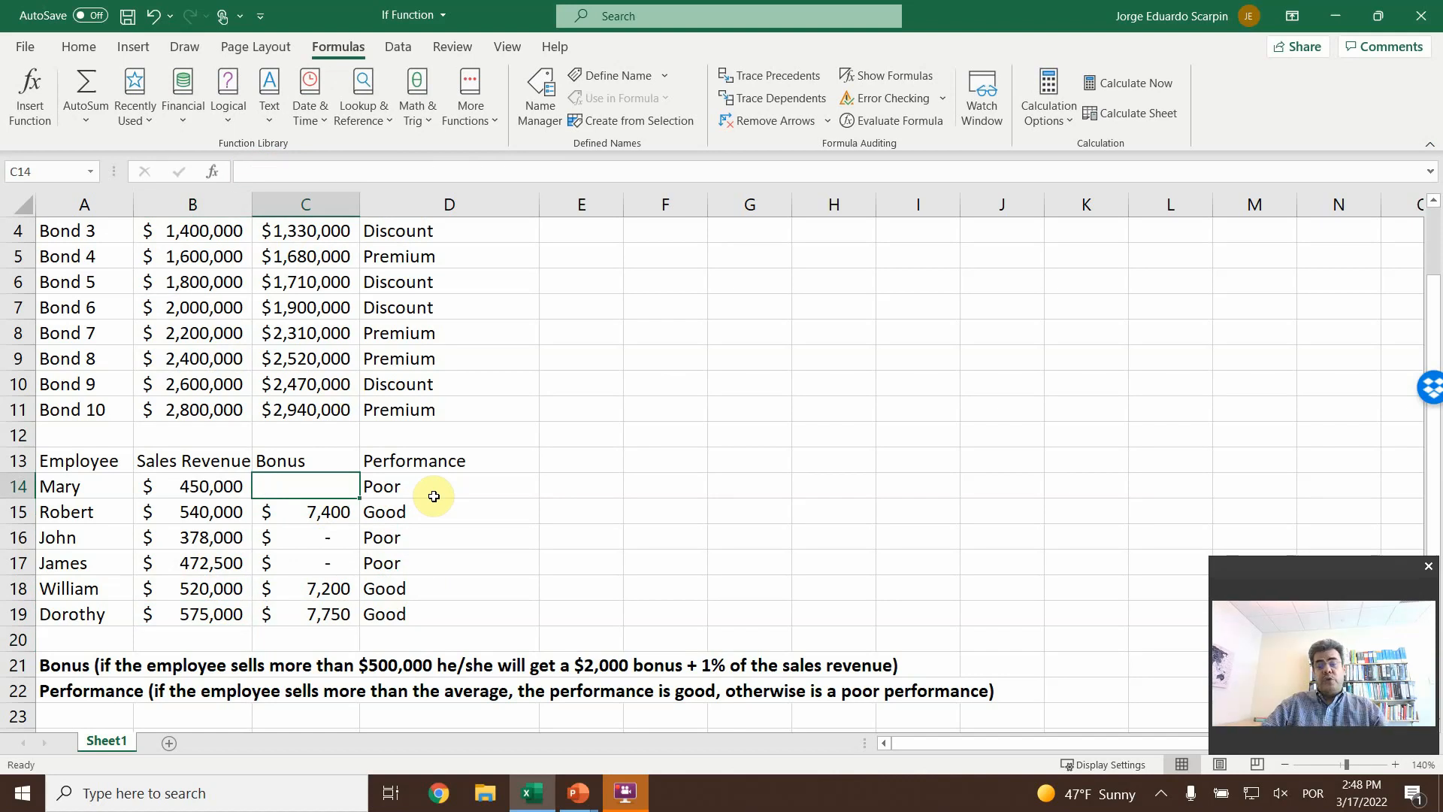
{"action": "type", "text": "=if"}
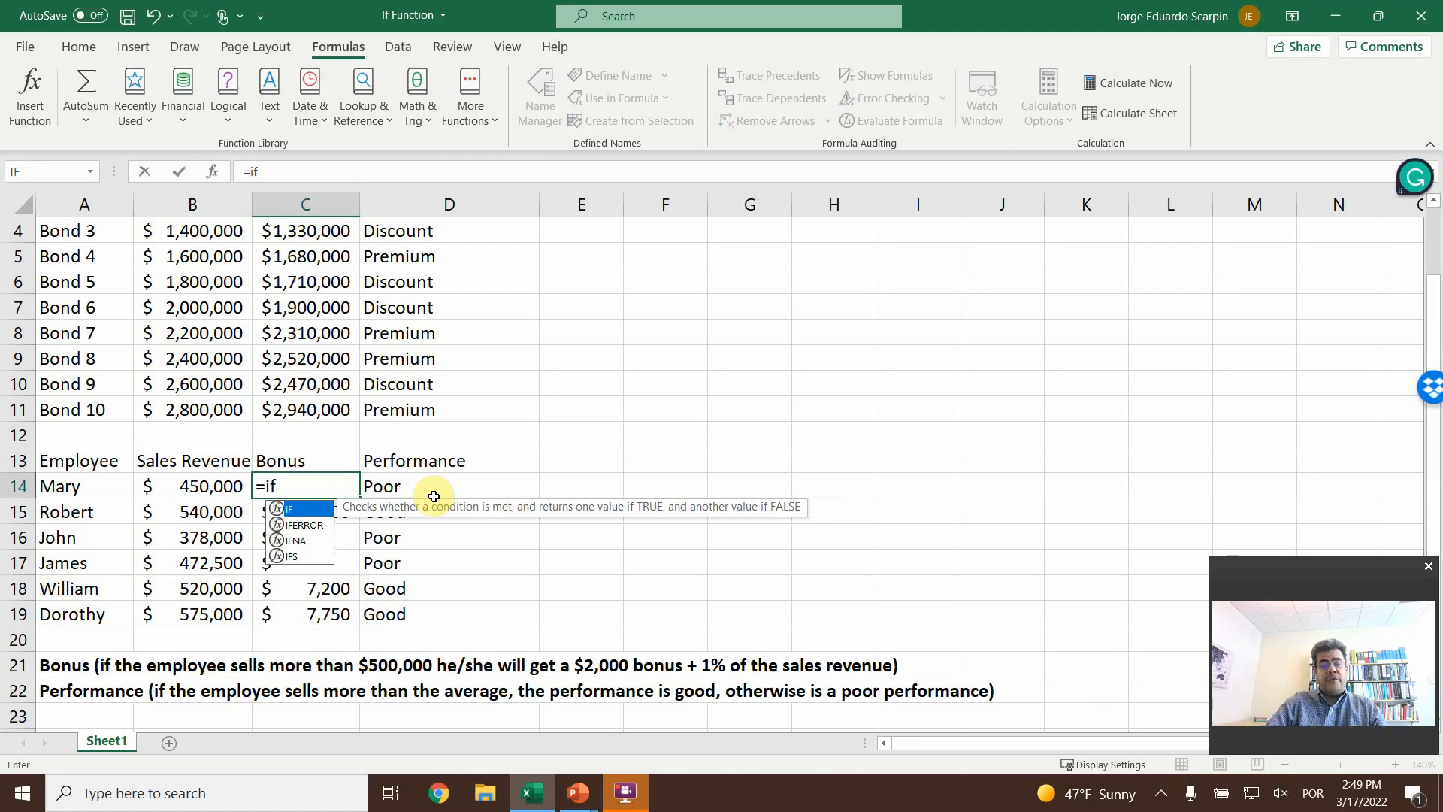
{"action": "type", "text": "("}
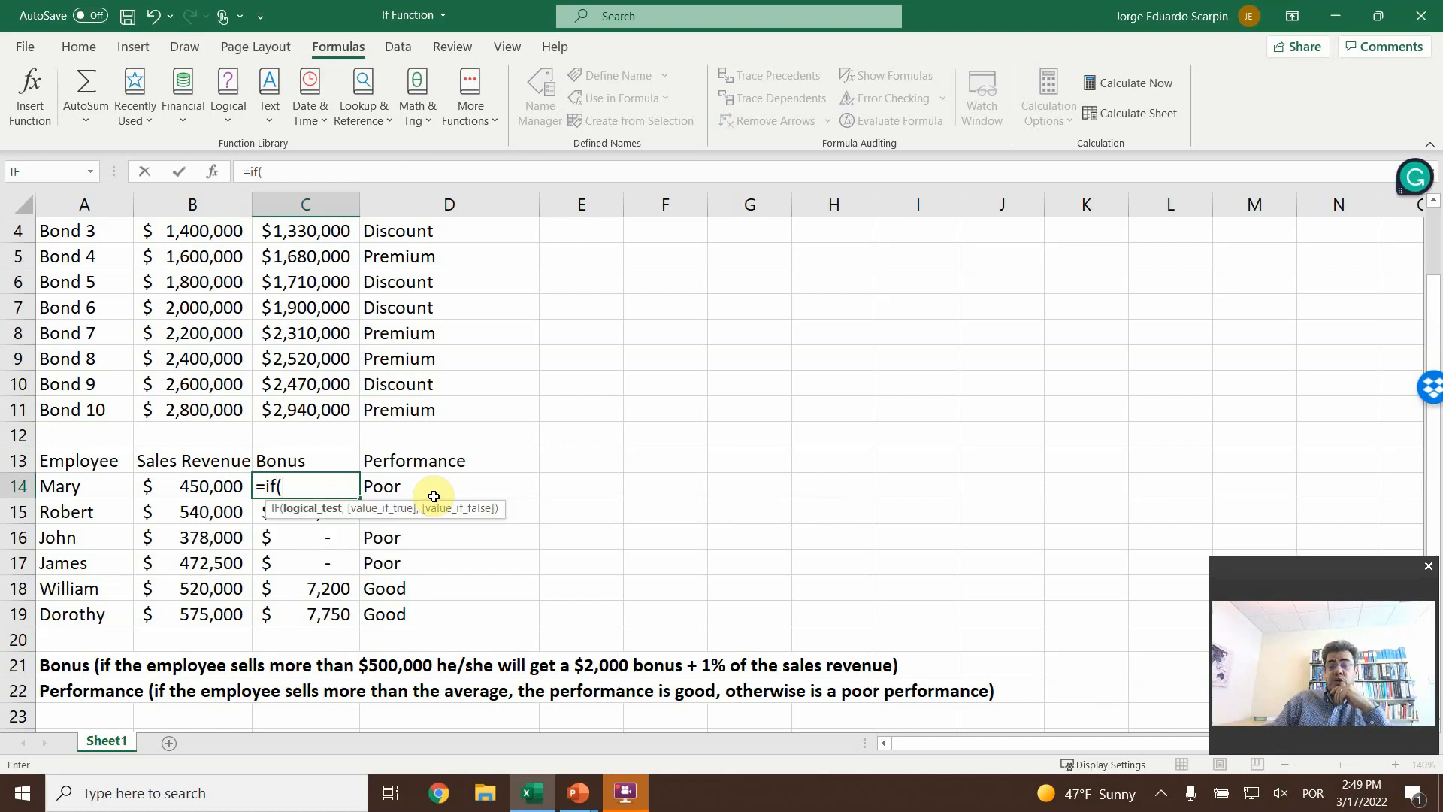
{"action": "key", "text": "Left"}
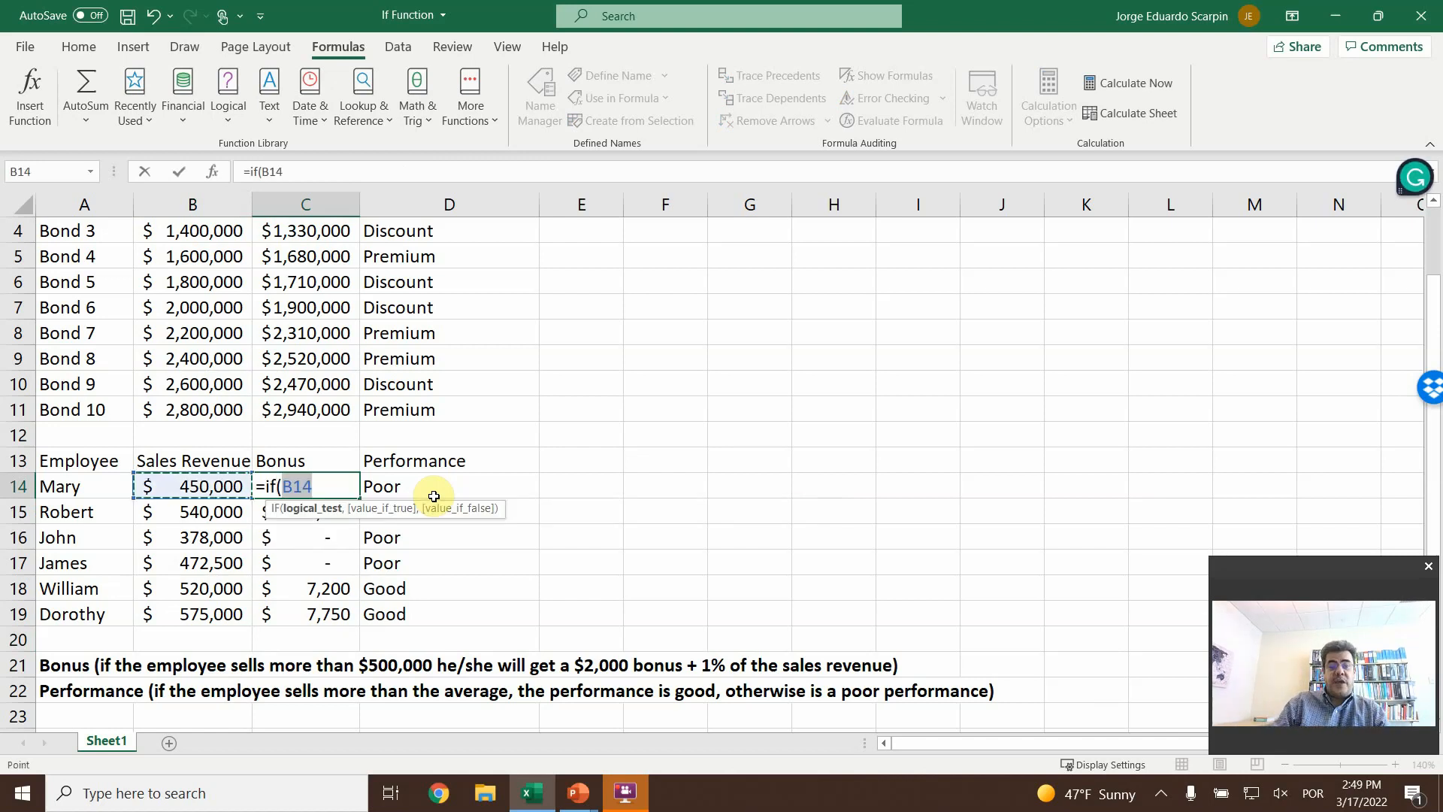
{"action": "type", "text": ">500"}
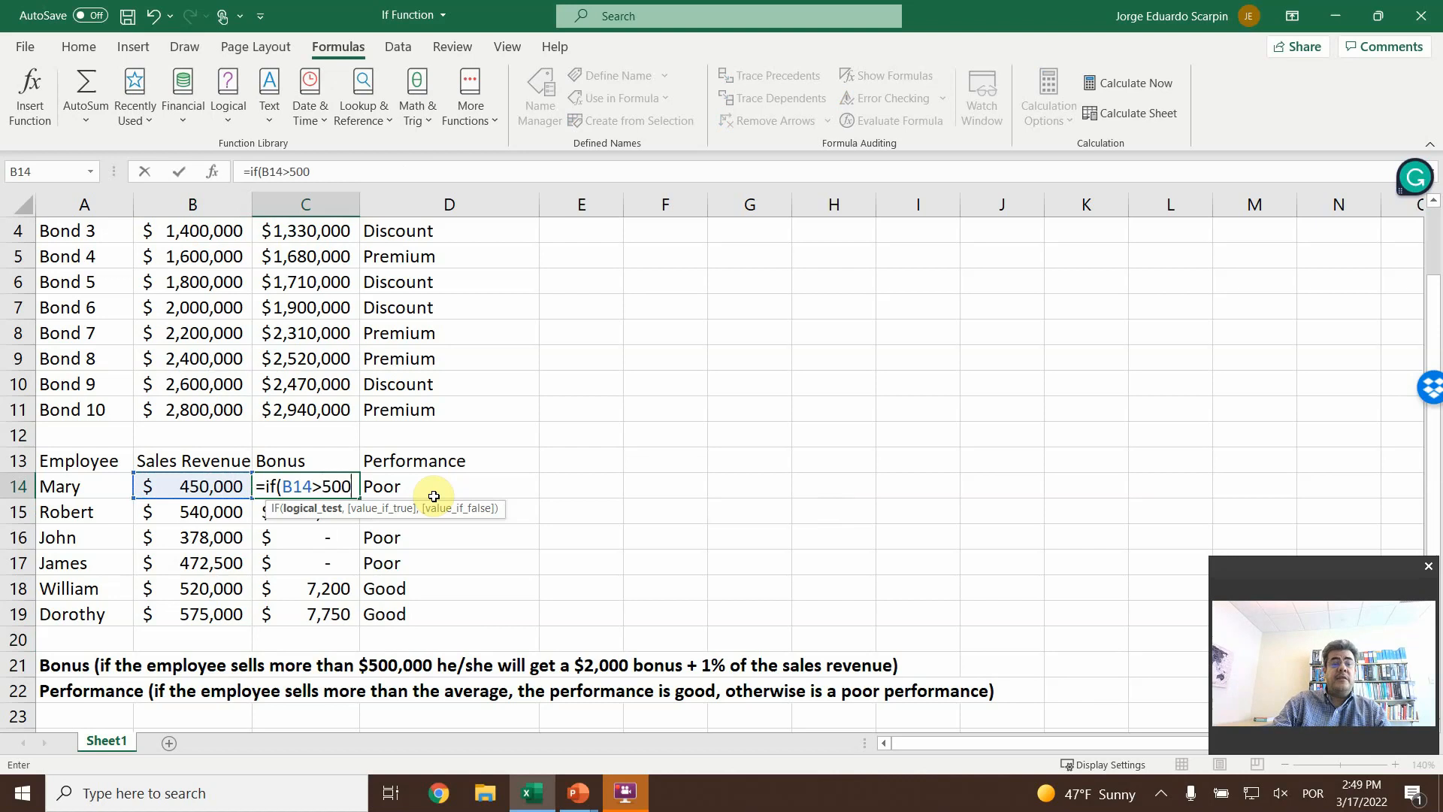
{"action": "type", "text": "000"}
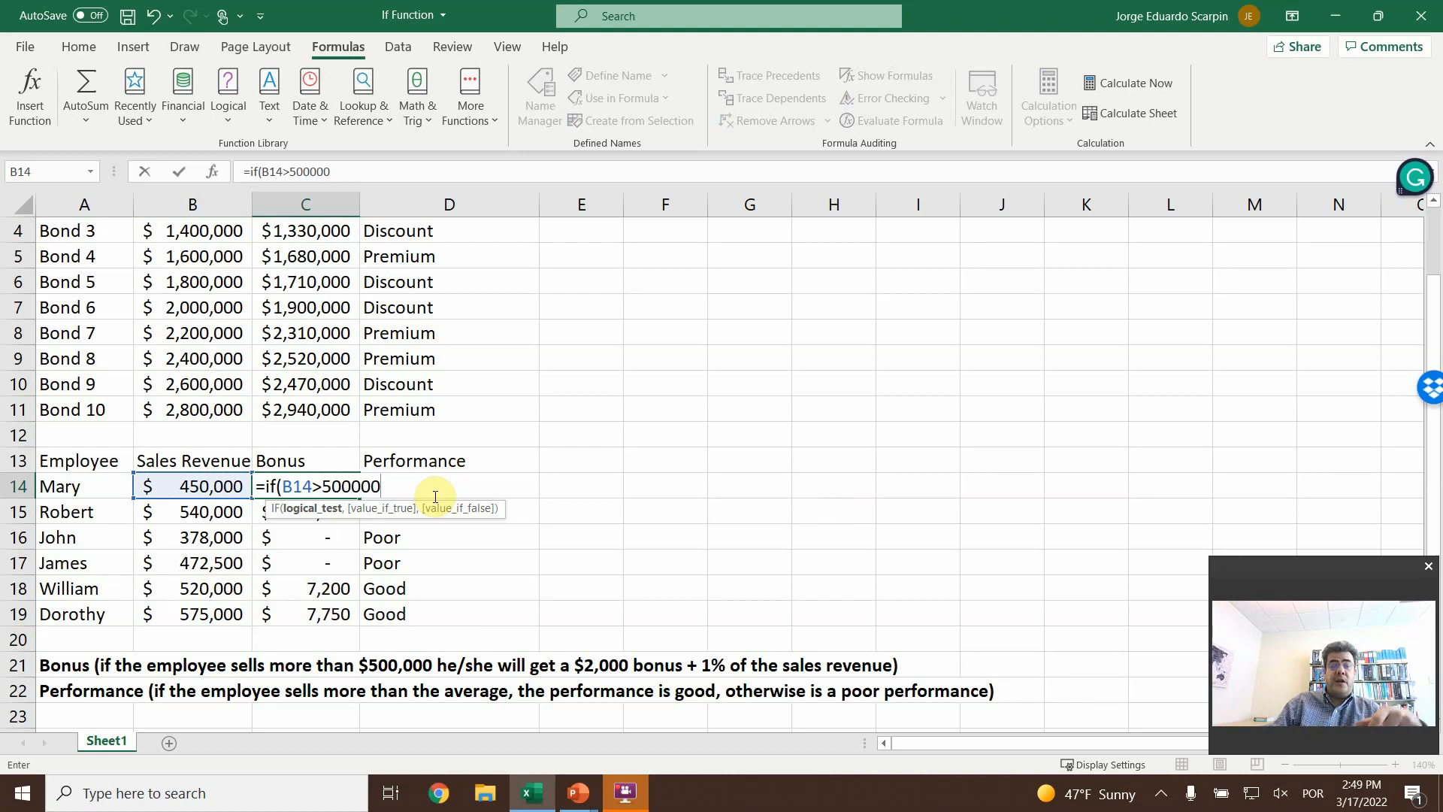
{"action": "type", "text": ","}
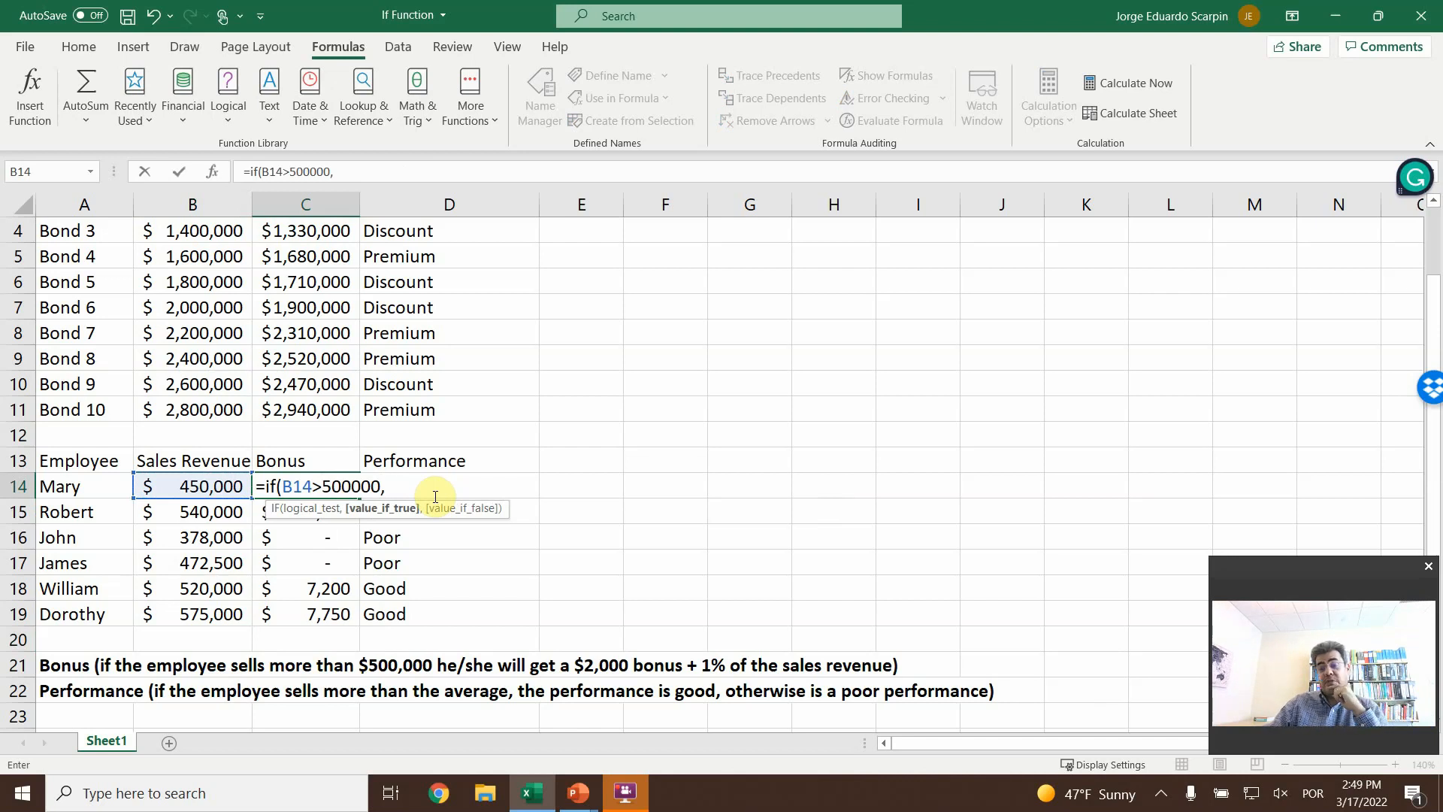
- Add 2000+B14*1% as the value if true to the IF in C14, and enter the formula without a value if false
{"action": "type", "text": "2"}
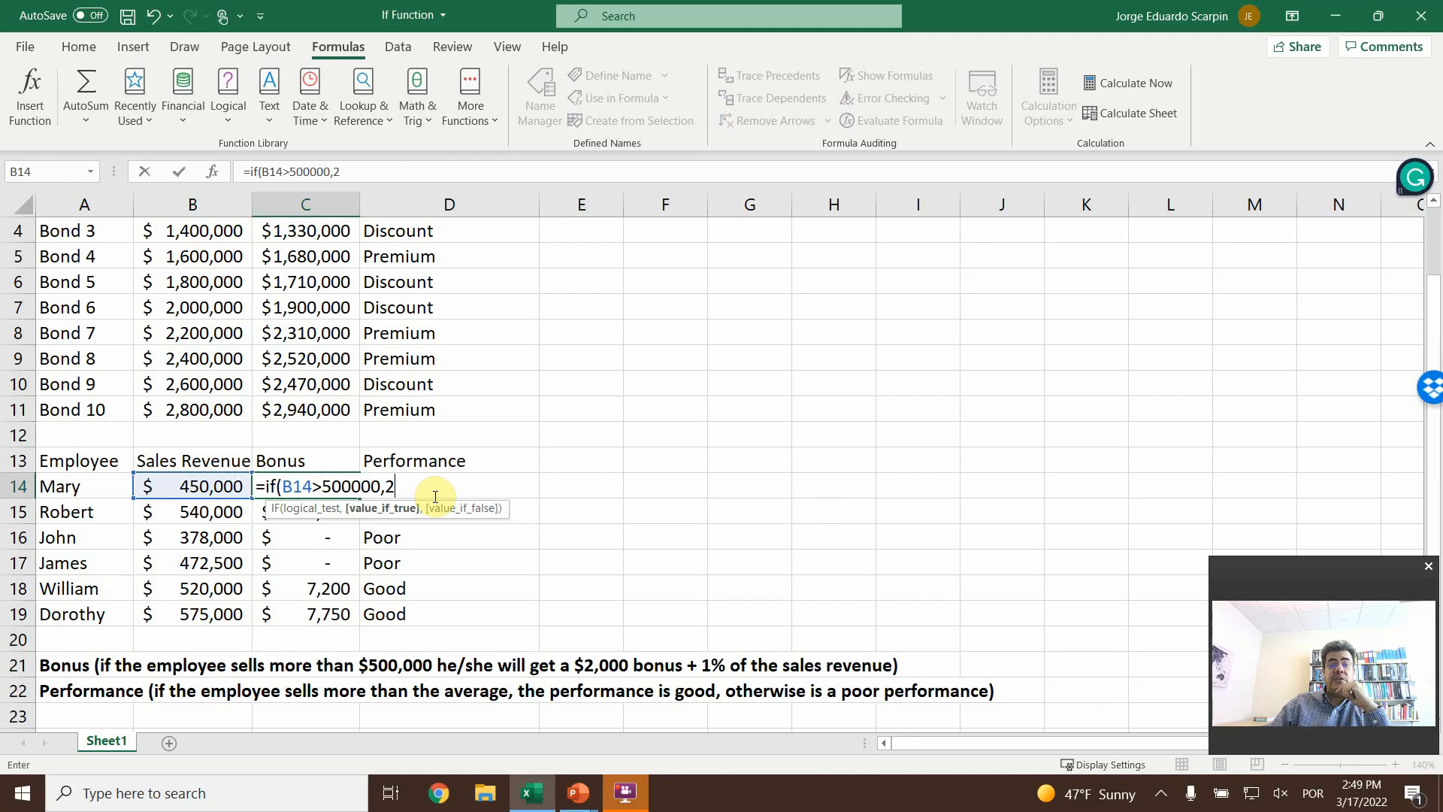
{"action": "type", "text": "000"}
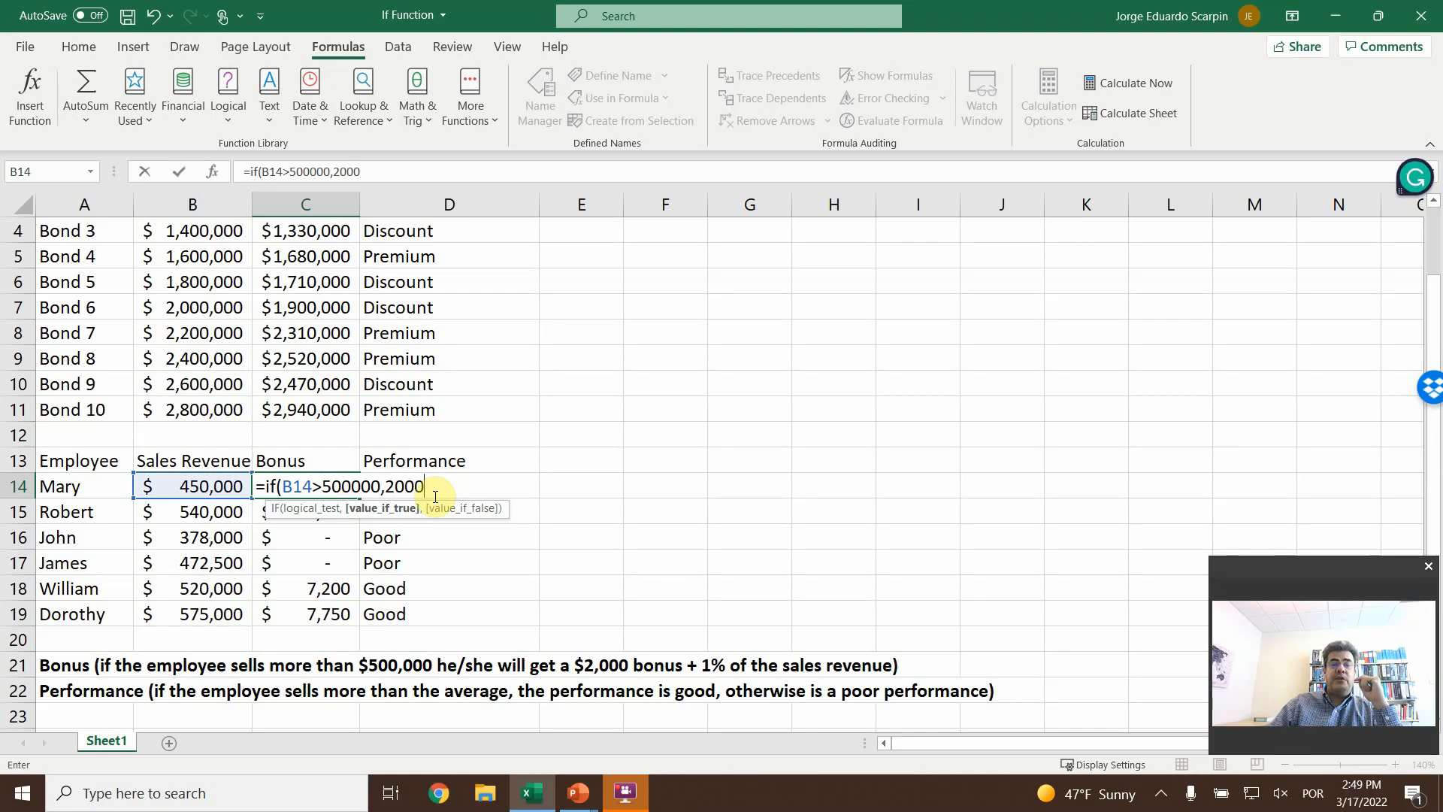
{"action": "type", "text": "+"}
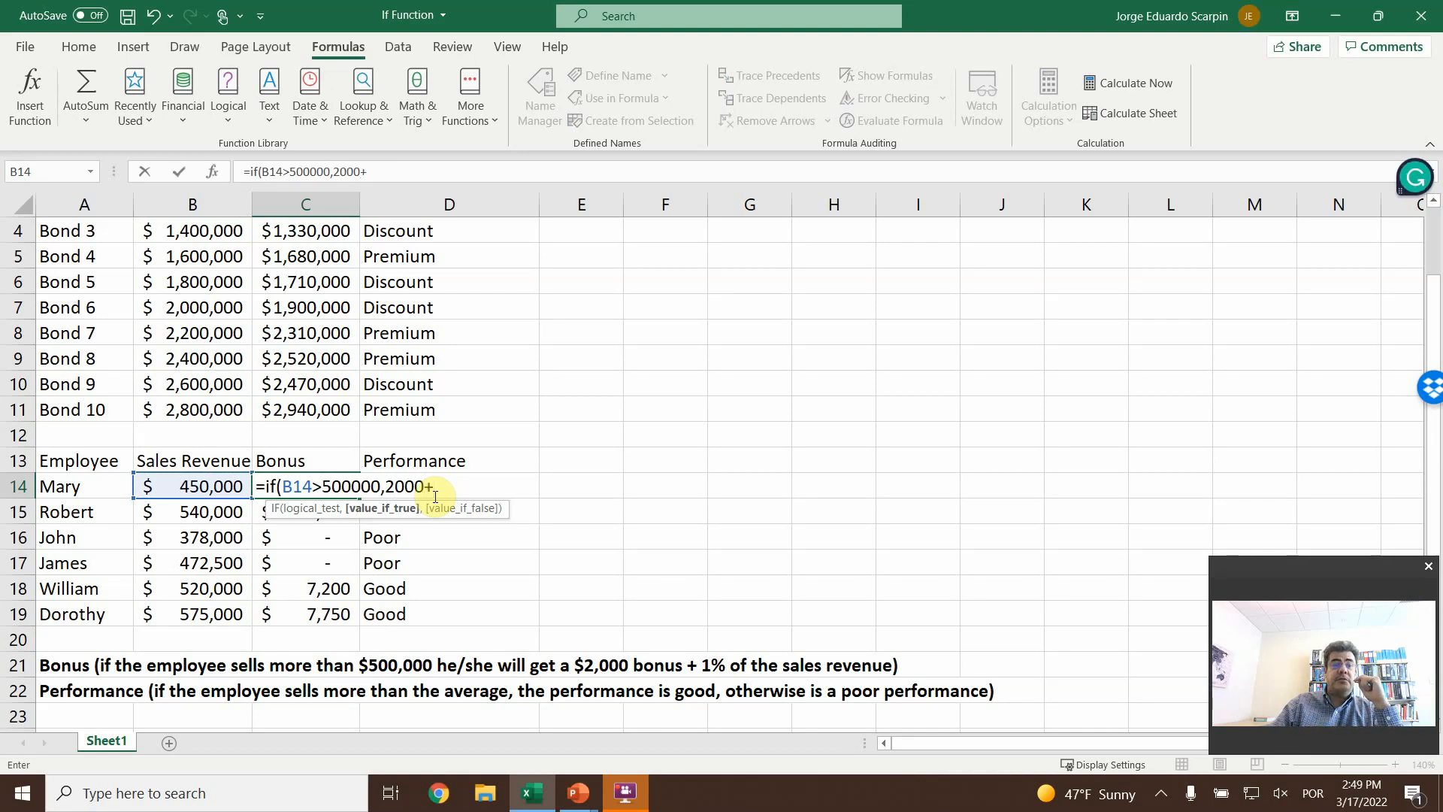
{"action": "key", "text": "Left"}
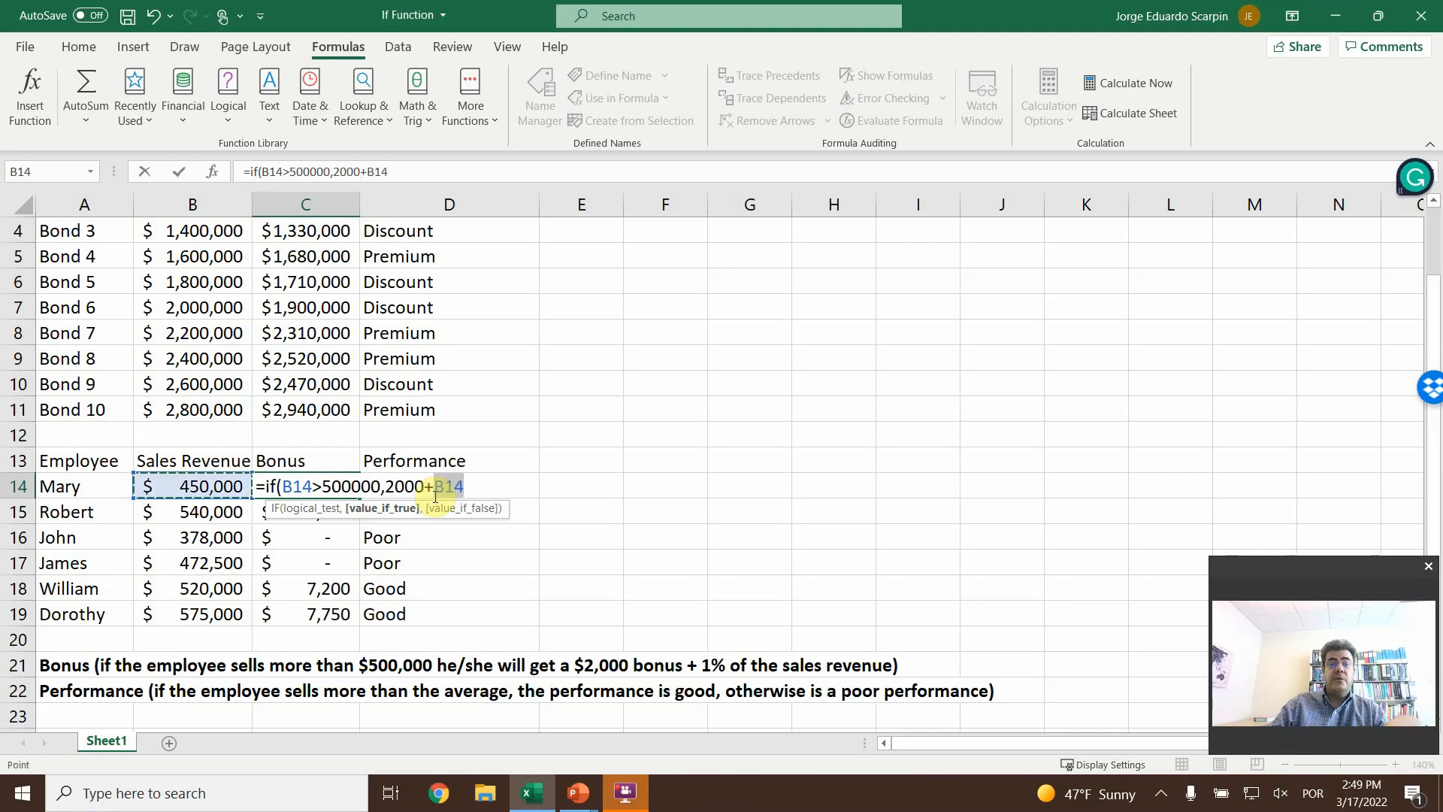
{"action": "type", "text": "*1"}
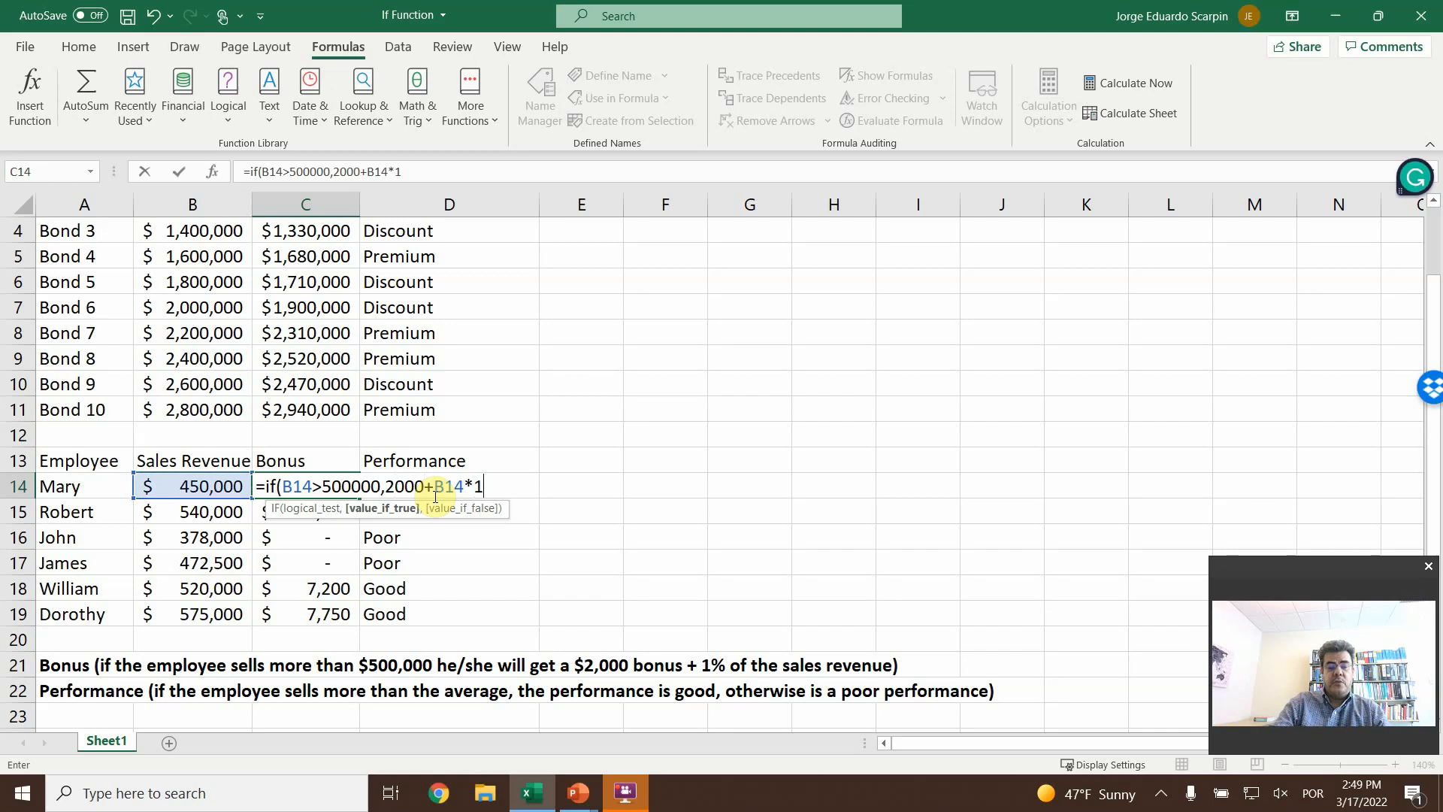
{"action": "type", "text": "%,0"}
{"action": "type", "text": ")"}
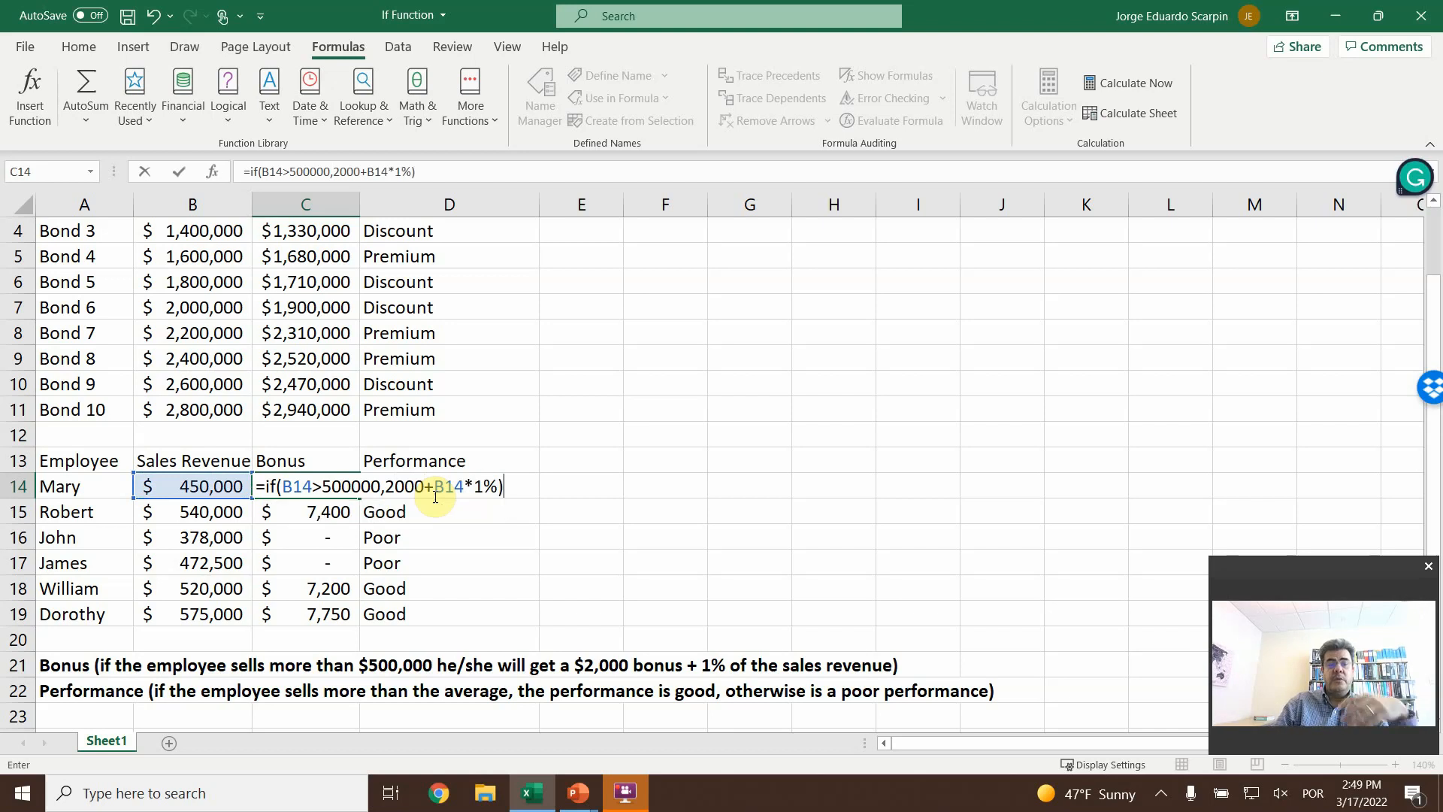
{"action": "key", "text": "Return"}
{"action": "key", "text": "Up"}
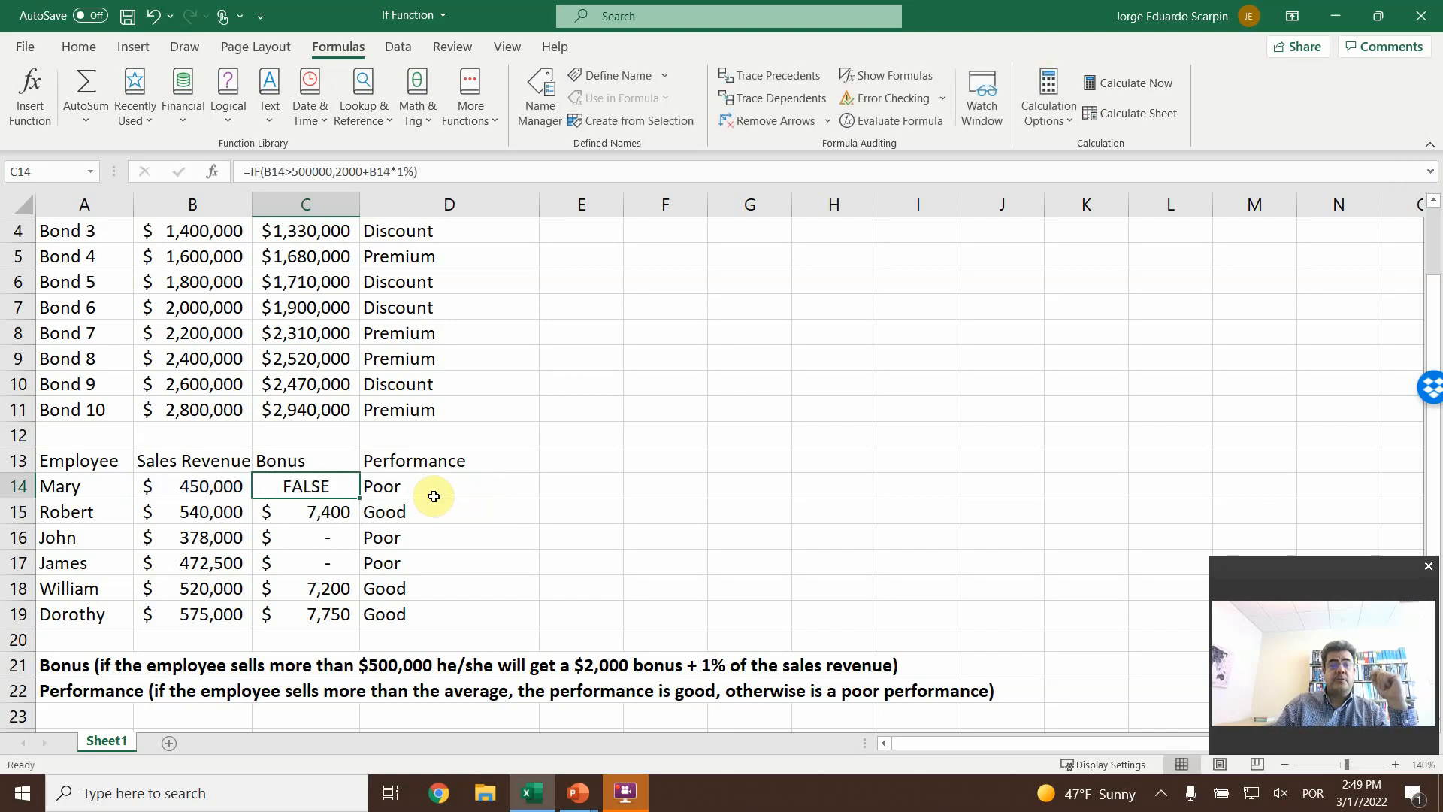
- Delete the incomplete formula in C14 and begin a new IF in the cell with the logical test B14>500000
{"action": "left_click", "coordinate": [470, 166]}
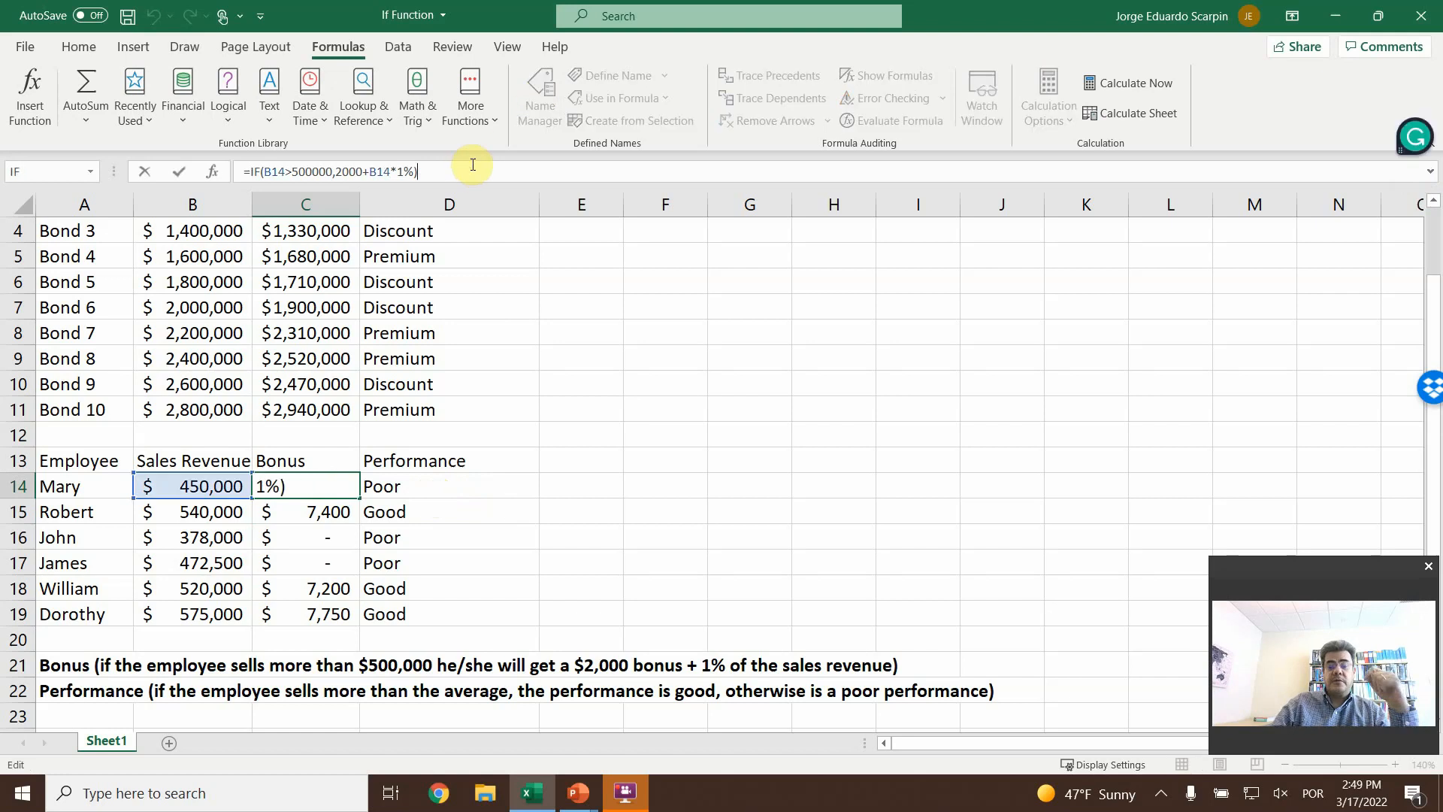
{"action": "key", "text": "Escape"}
{"action": "key", "text": "Delete"}
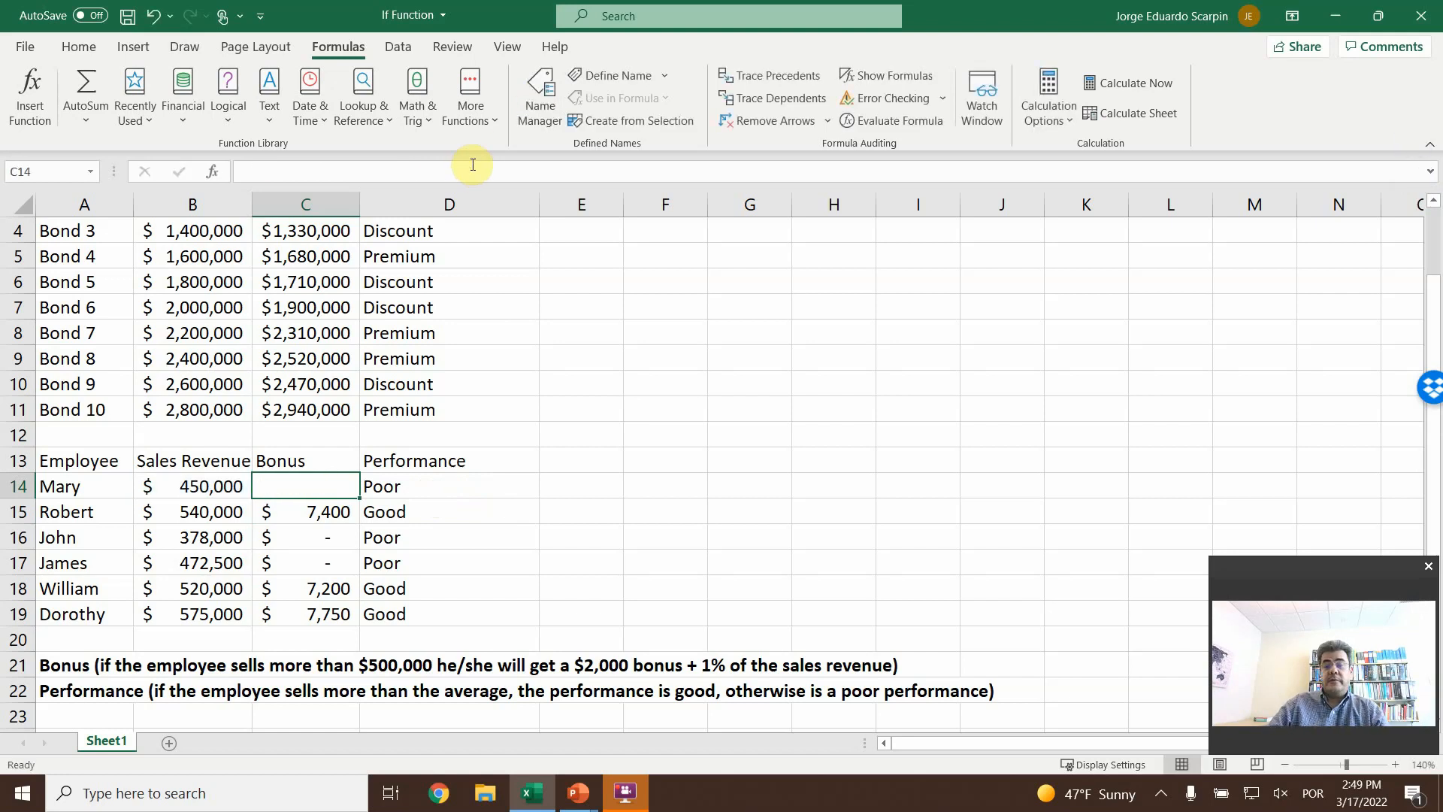
{"action": "type", "text": "=if("}
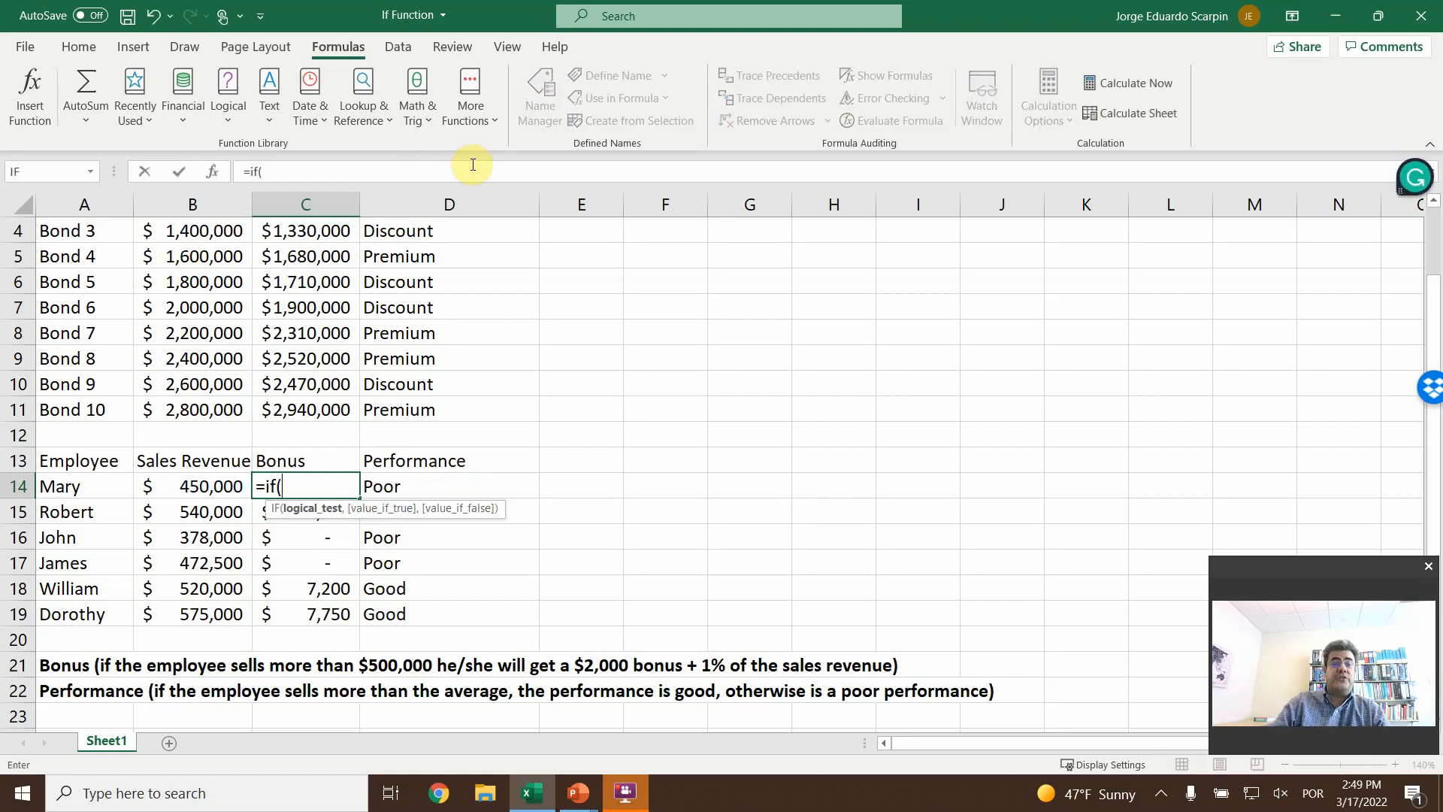
{"action": "key", "text": "Left"}
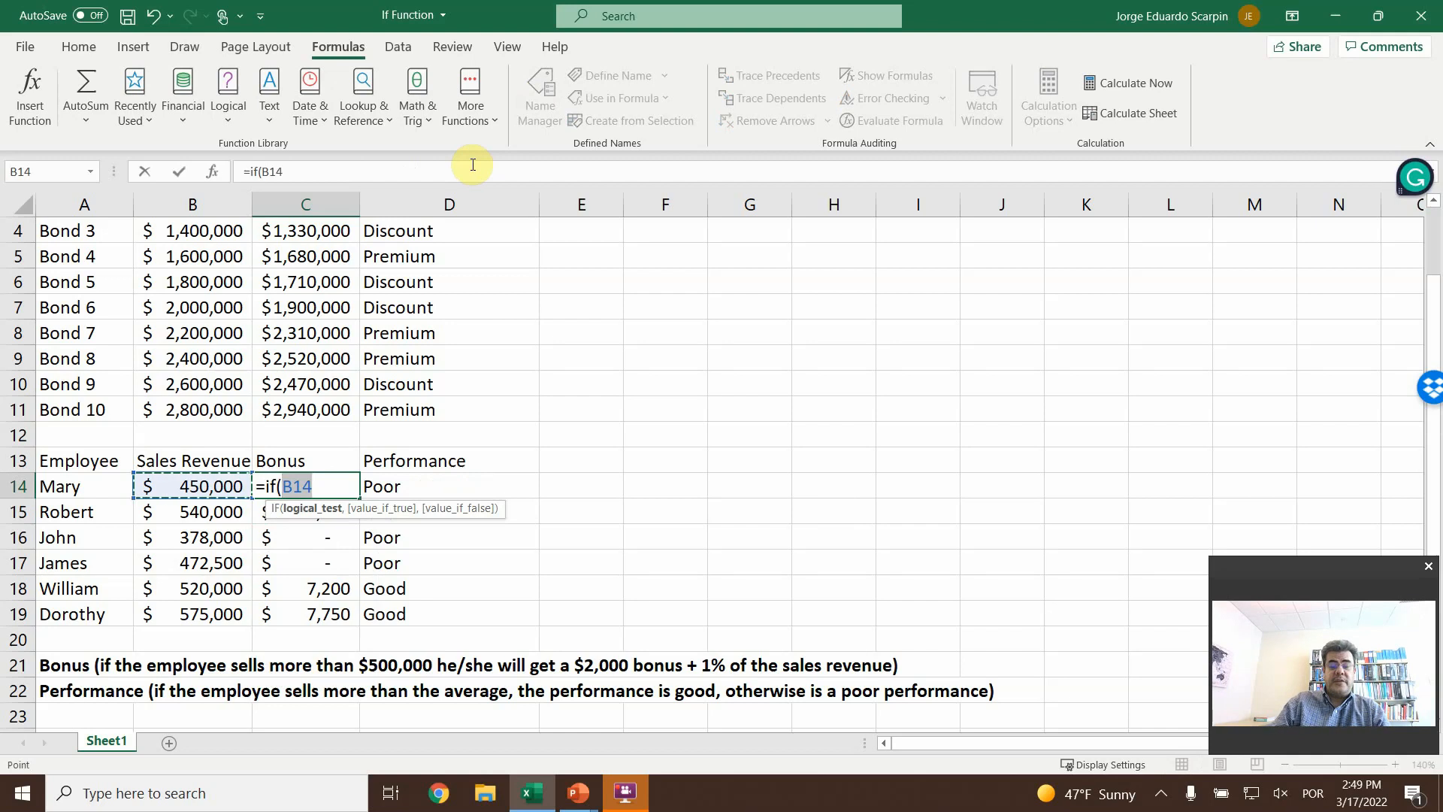
{"action": "type", "text": ">500000"}
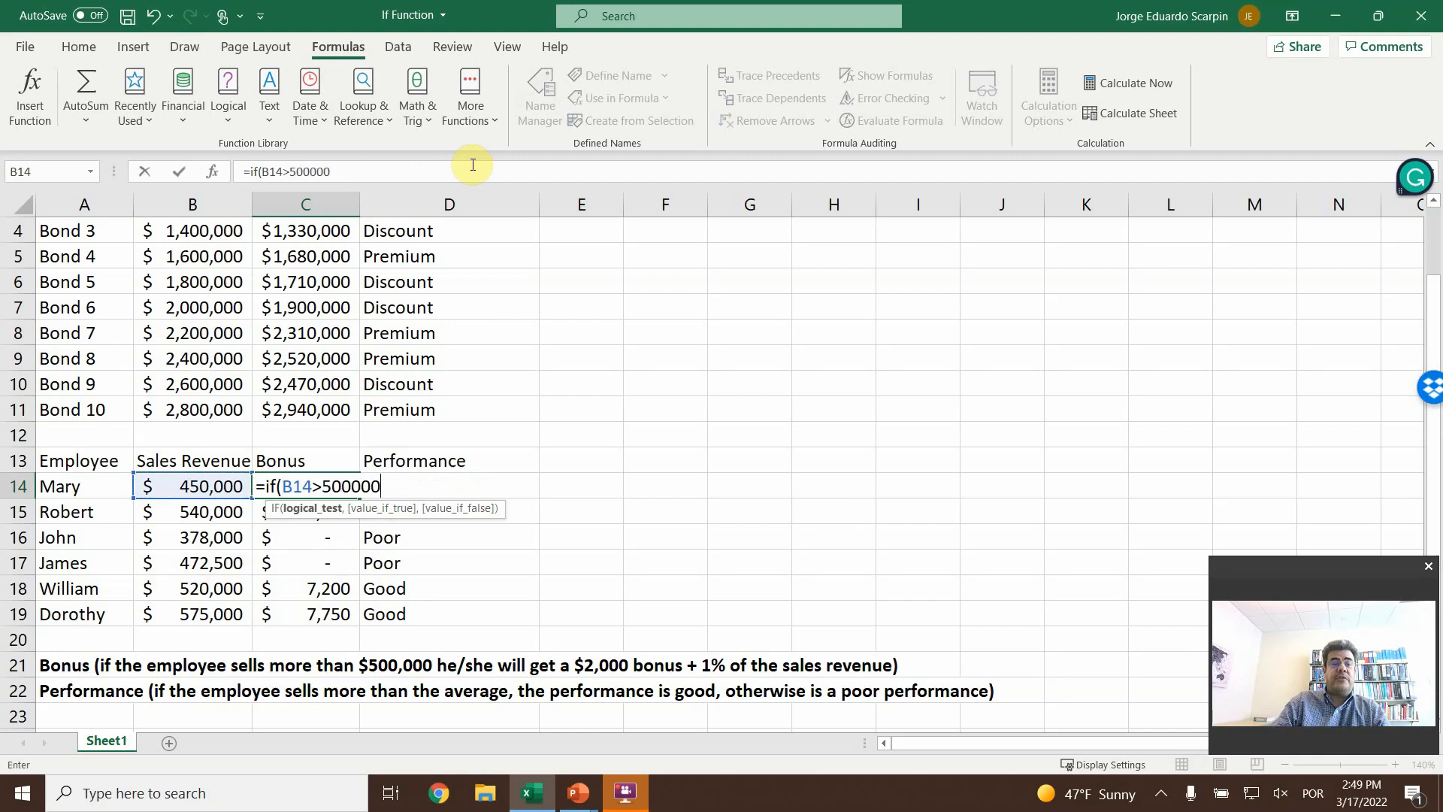
{"action": "type", "text": ","}
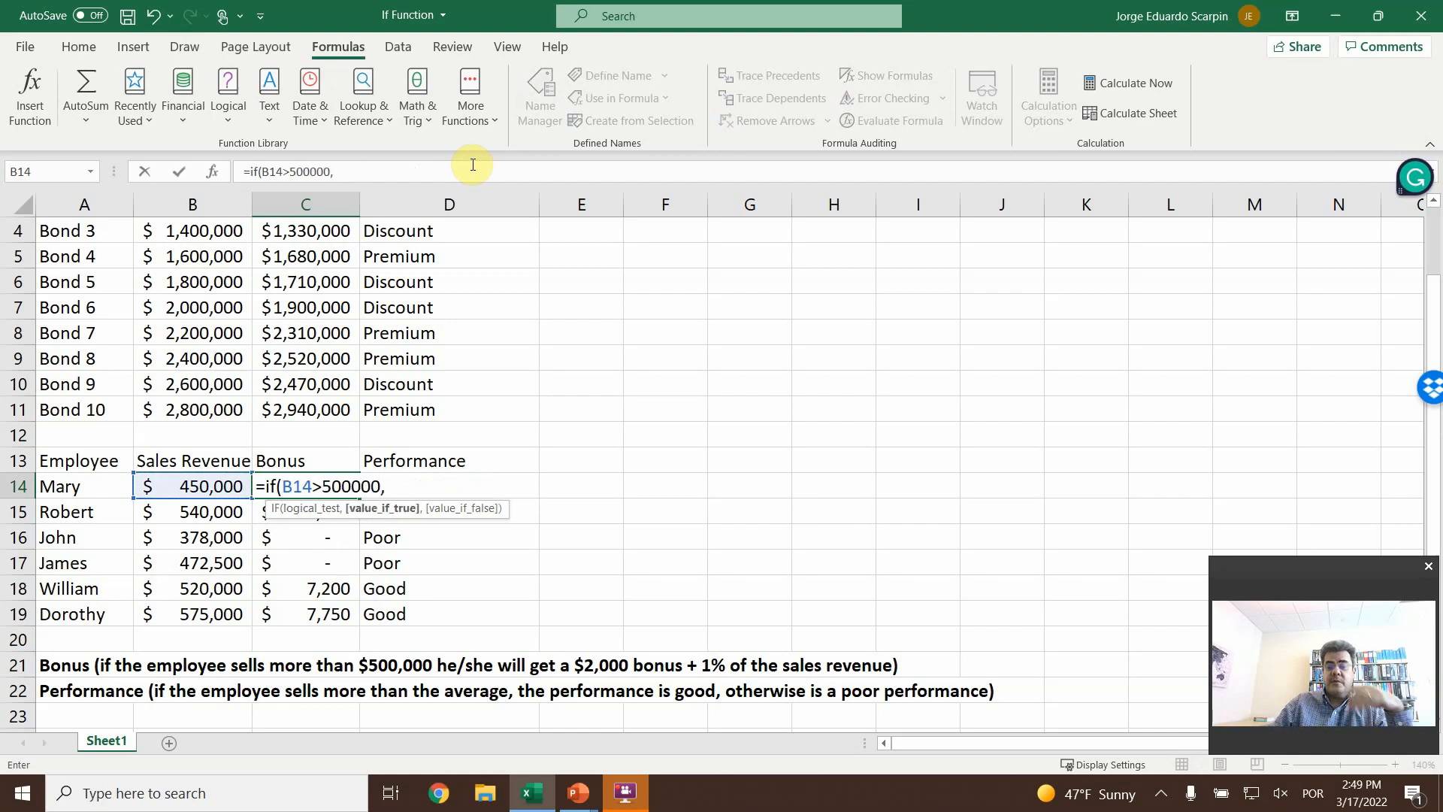
{"action": "type", "text": "2000+B14*1"}
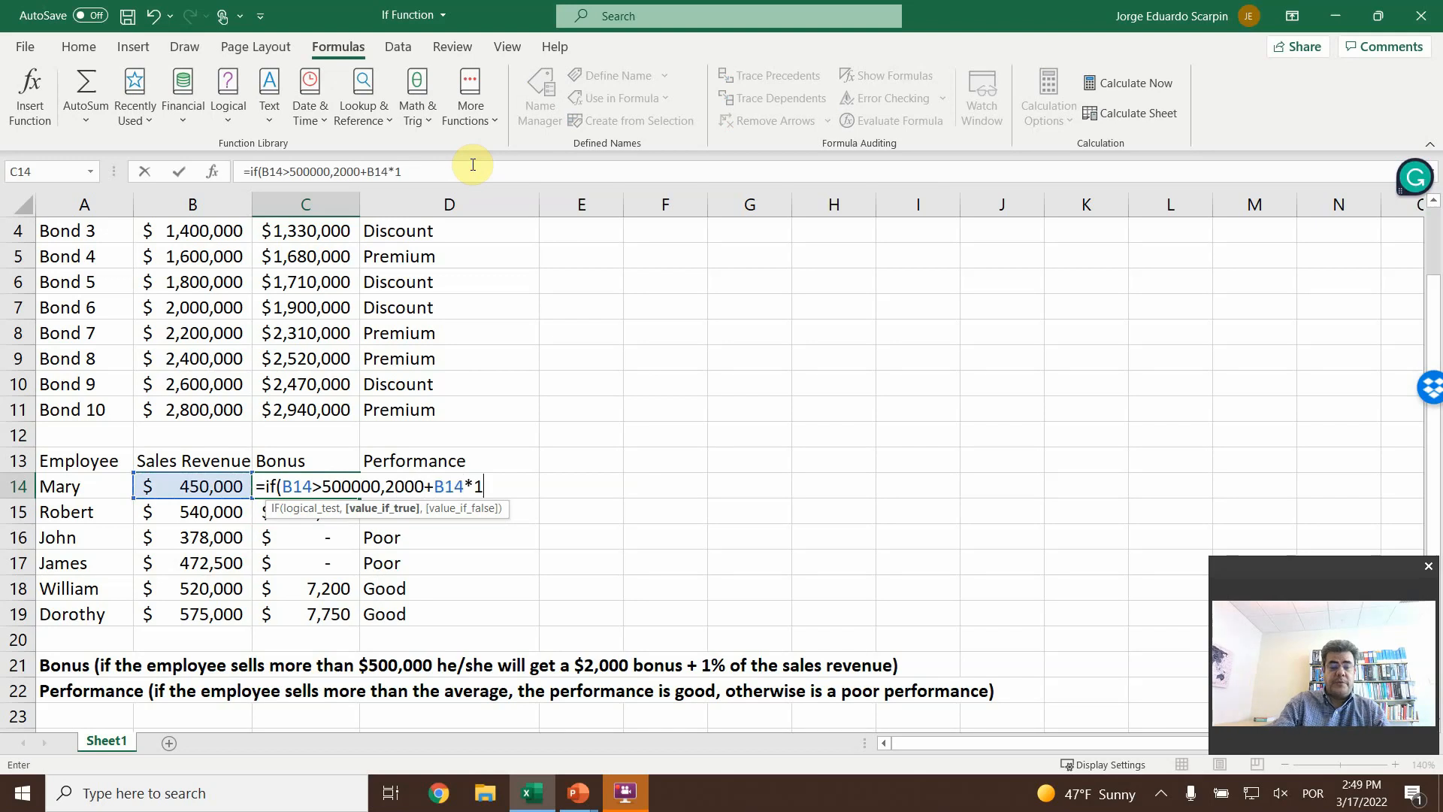
{"action": "type", "text": "%,"}
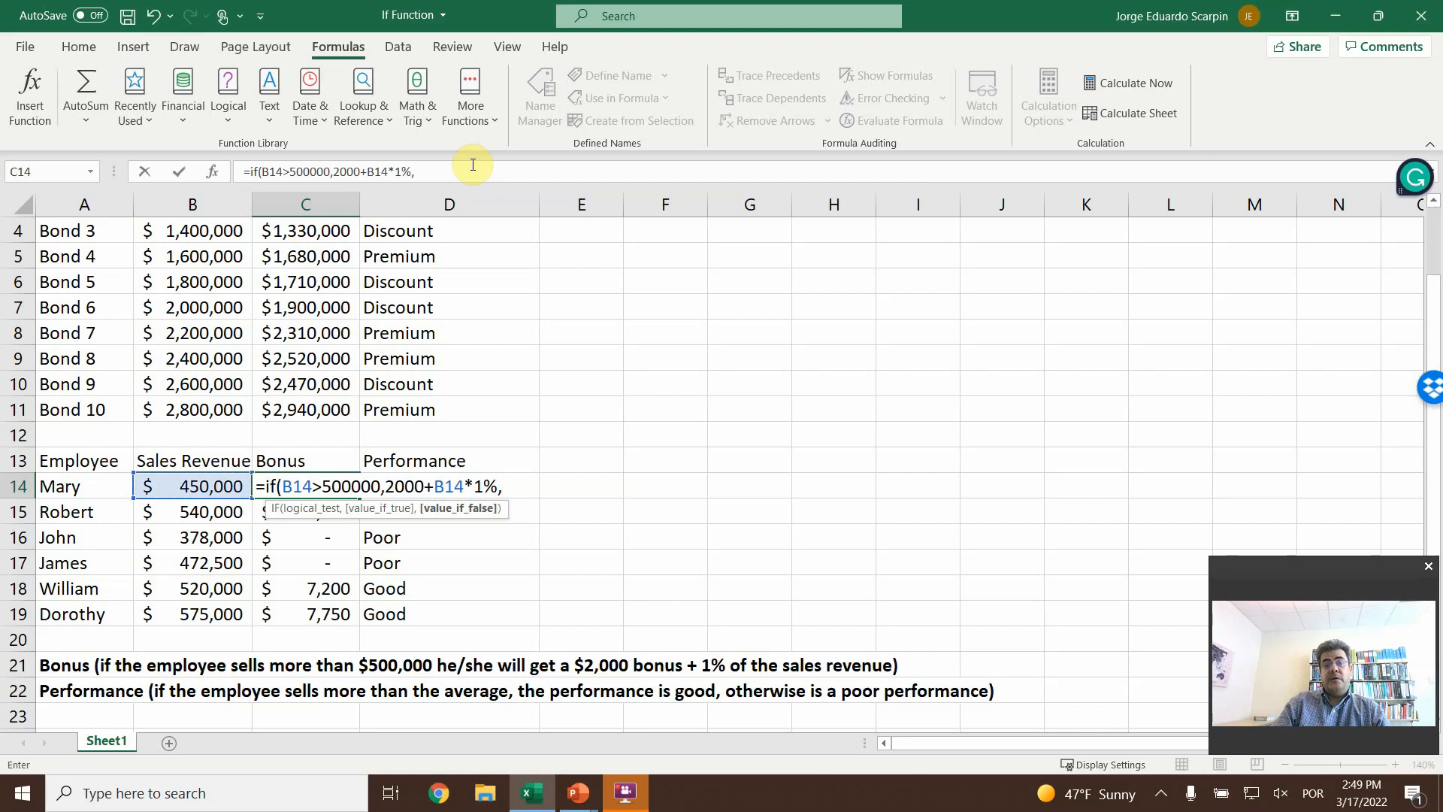
{"action": "type", "text": "0"}
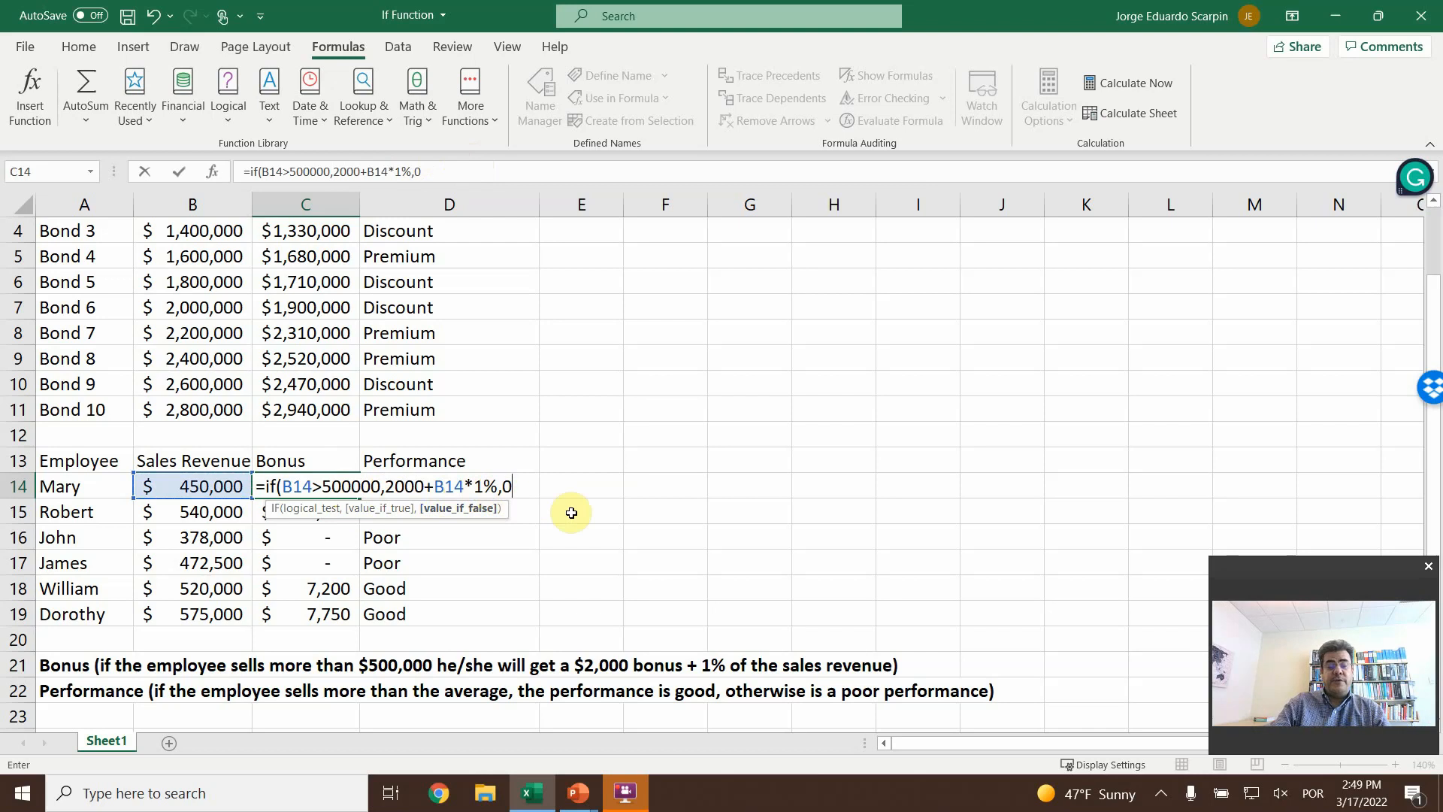
- Complete the IF in C14 with 2000+B14*1% as the value if true and 0 as the value if false
{"action": "type", "text": ")"}
{"action": "key", "text": "Return"}
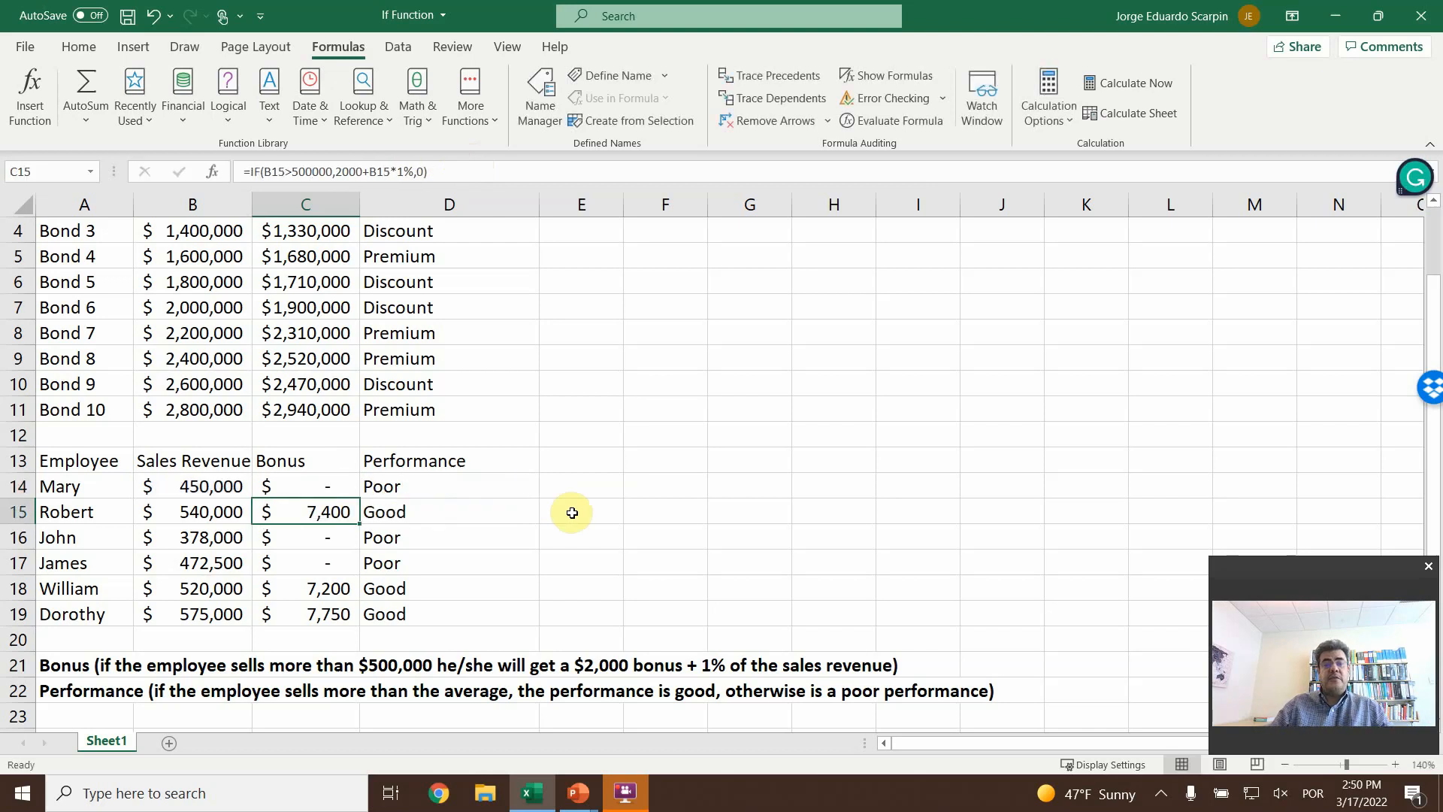
- Check the Bonus results in C14:C19 and review the bond and employee tables from row 1
{"action": "left_click_drag", "start_coordinate": [330, 493], "coordinate": [352, 615]}
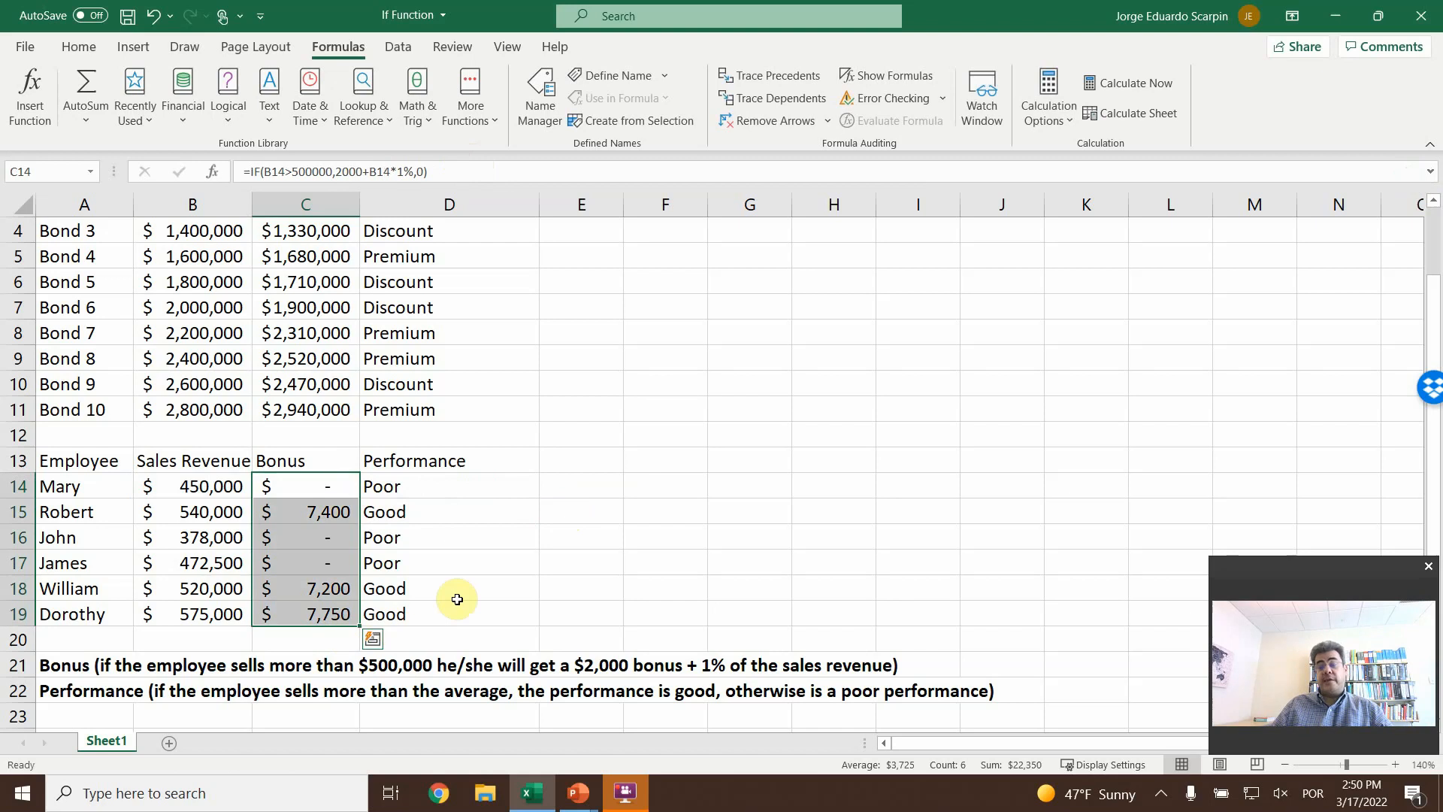
{"action": "left_click", "coordinate": [572, 570]}
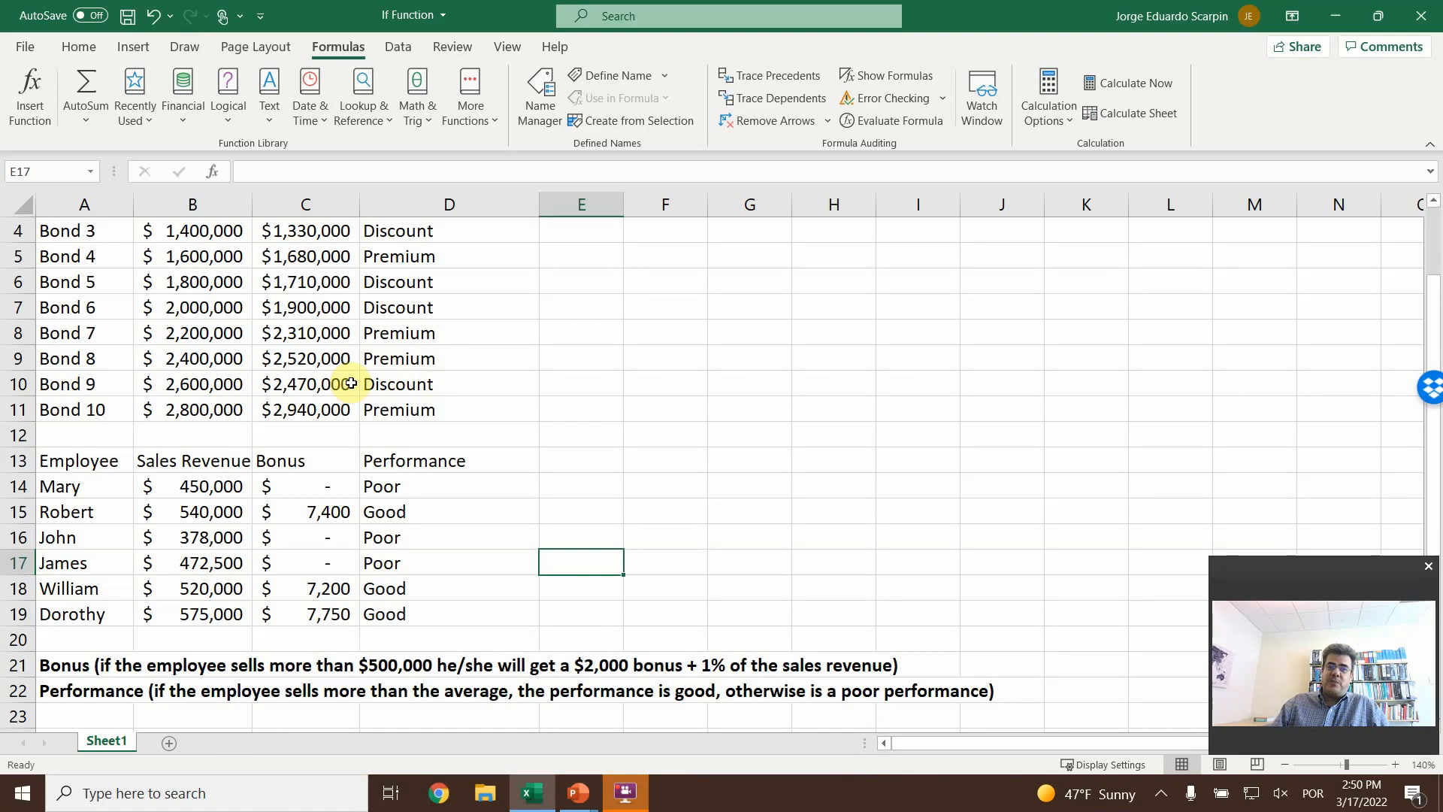
{"action": "scroll", "coordinate": [524, 357], "scroll_direction": "up", "scroll_amount": 1}
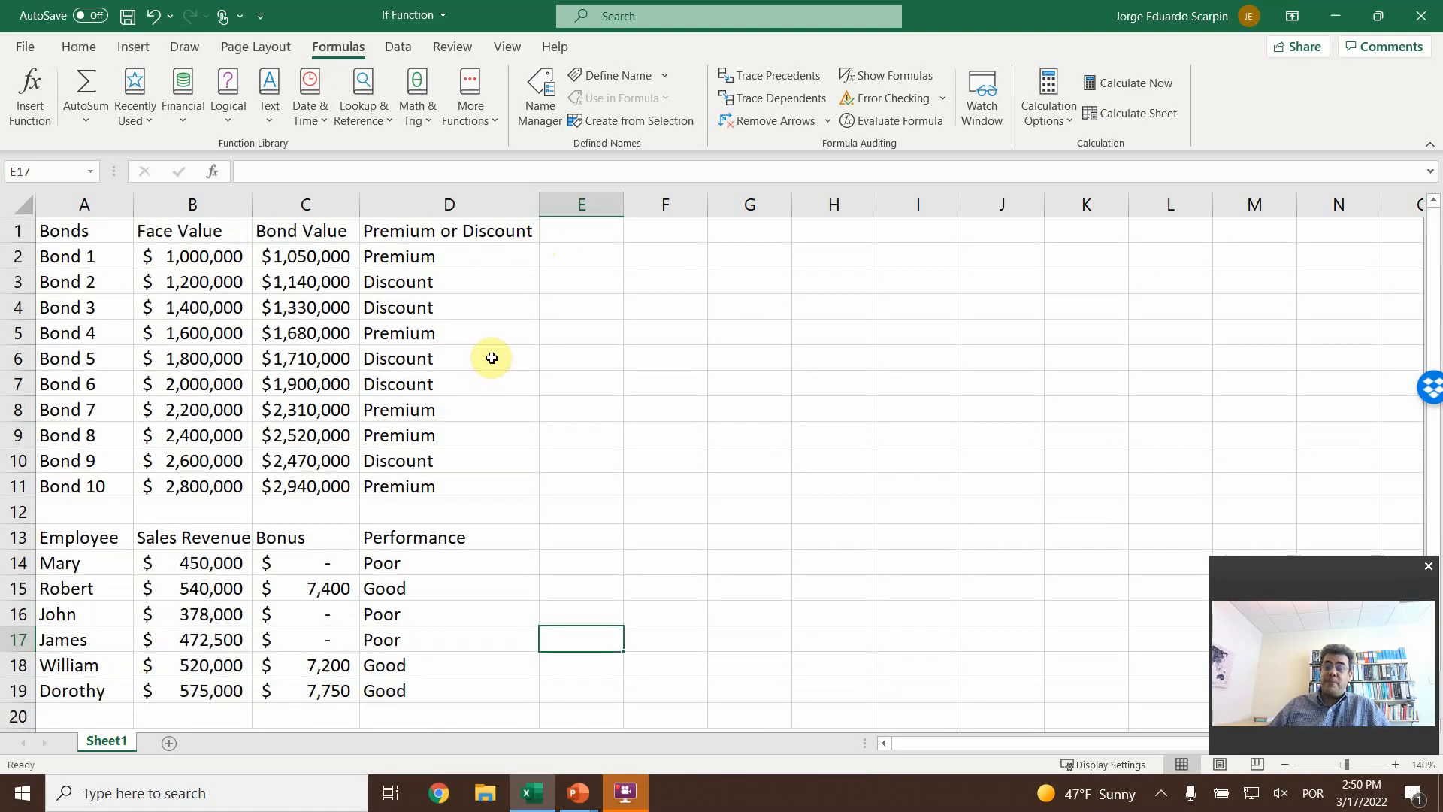
- Switch to the PowerPoint slide show and advance to the closing "Thank you" slide
{"action": "left_click", "coordinate": [578, 793]}
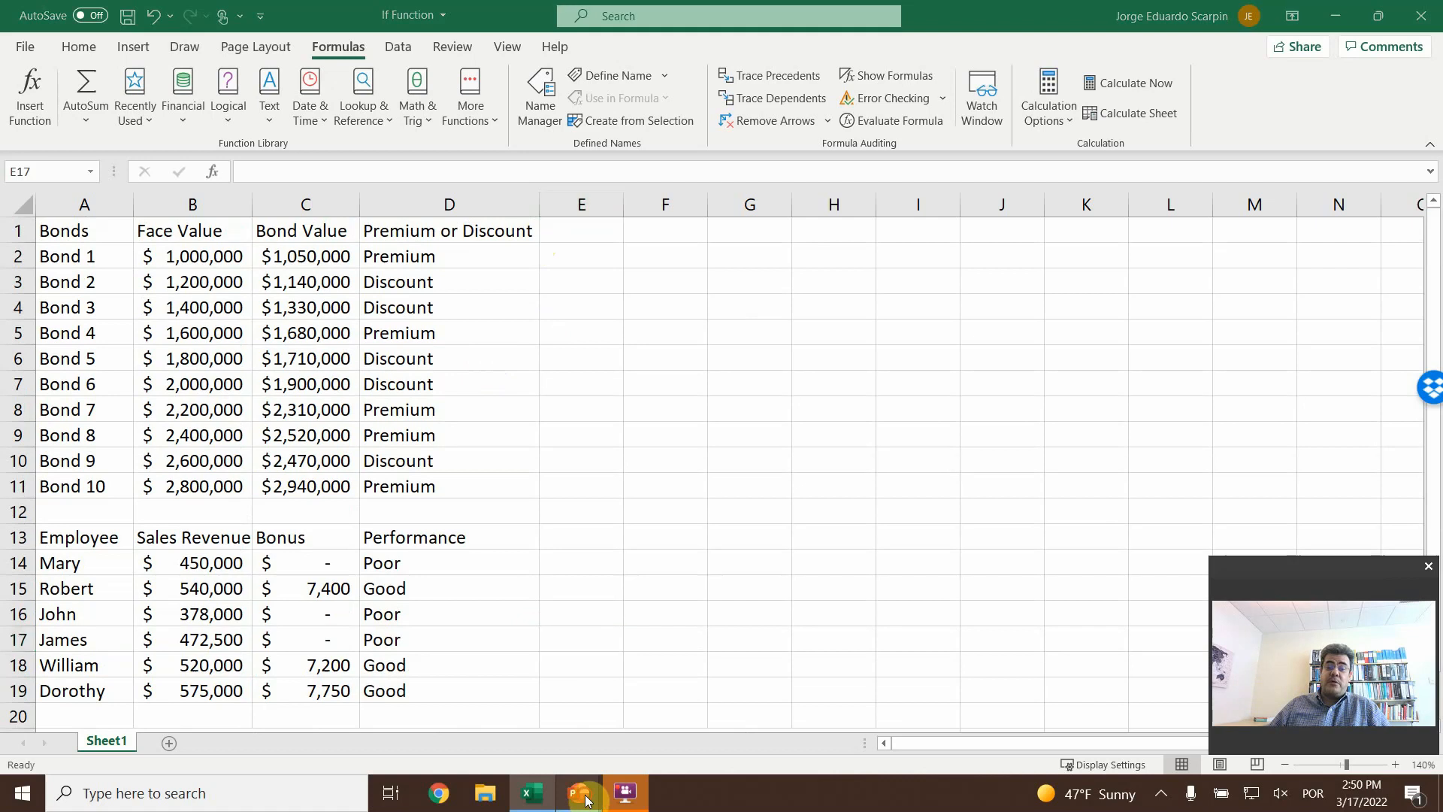
{"action": "left_click", "coordinate": [729, 737]}
{"action": "left_click", "coordinate": [678, 584]}
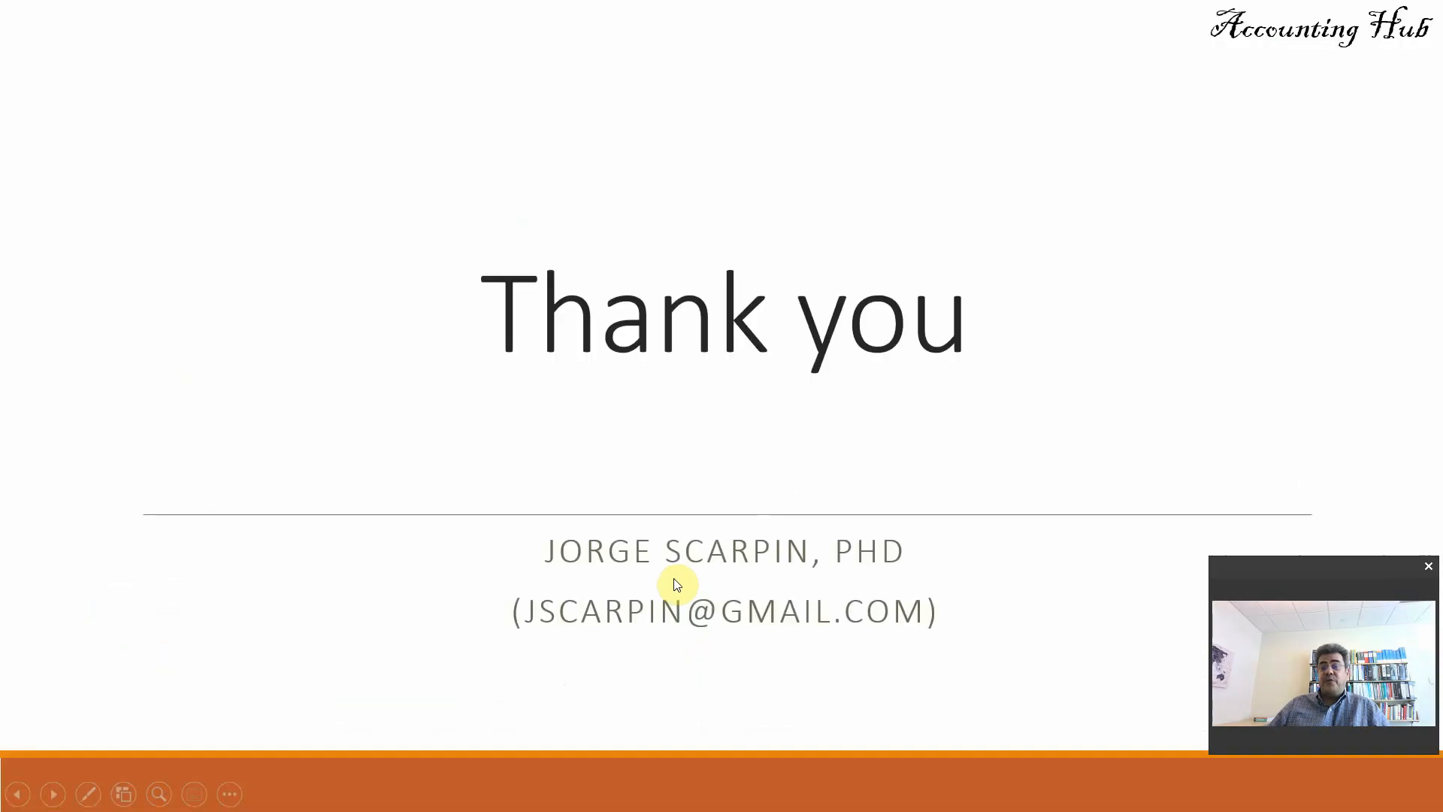